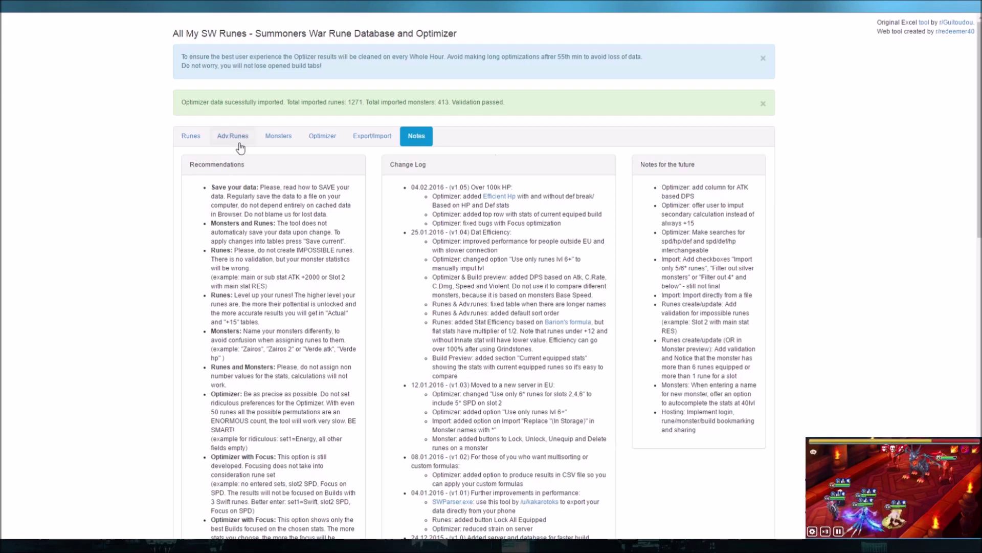
Step: Open the rune optimizer and select Veromos as the monster to optimize
{"action": "left_click", "coordinate": [318, 142]}
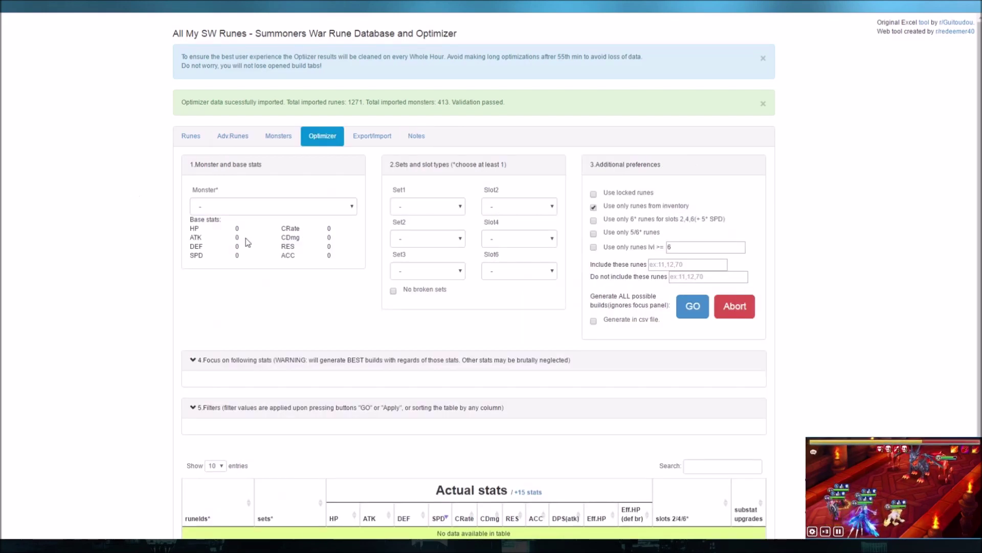
{"action": "left_click", "coordinate": [253, 214]}
{"action": "type", "text": "v"}
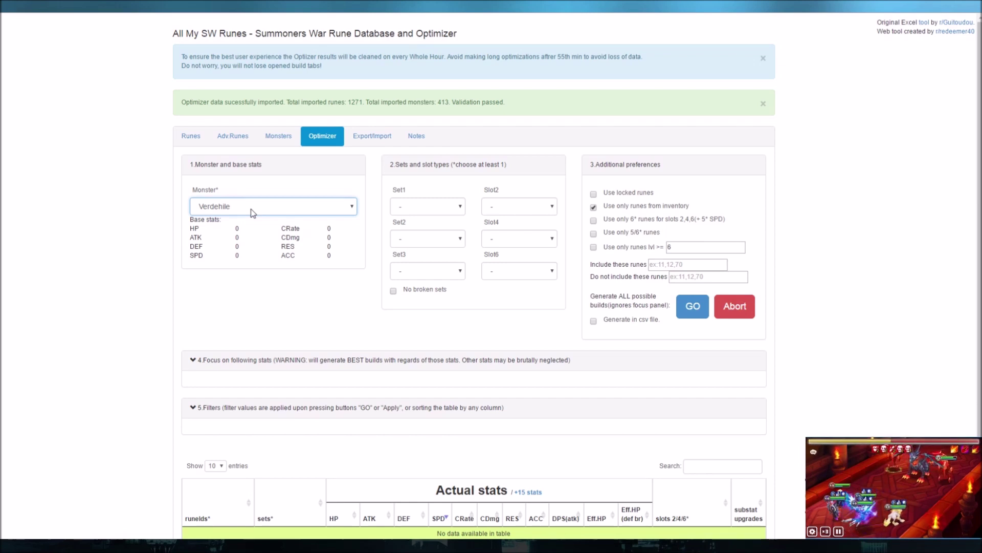
{"action": "type", "text": "eromos"}
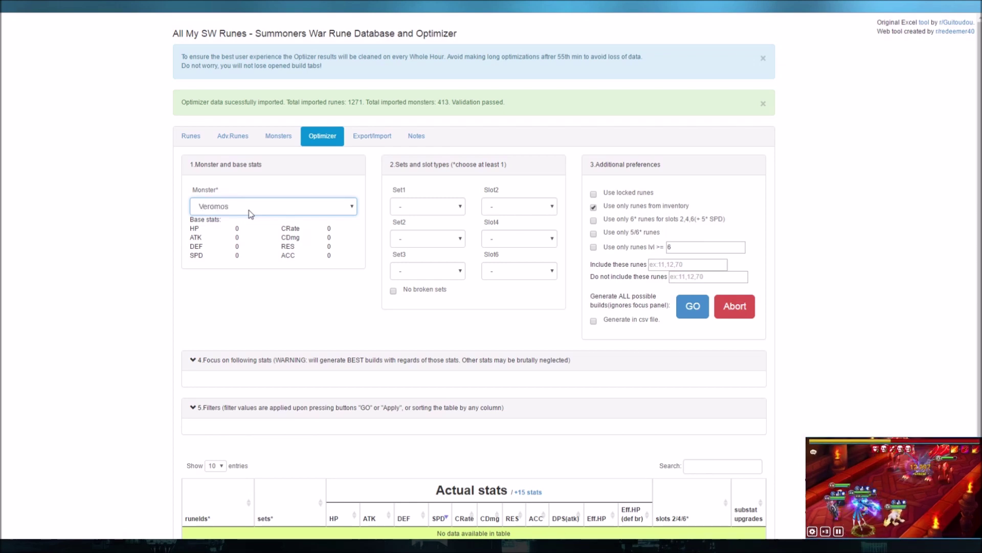
{"action": "left_click", "coordinate": [45, 363]}
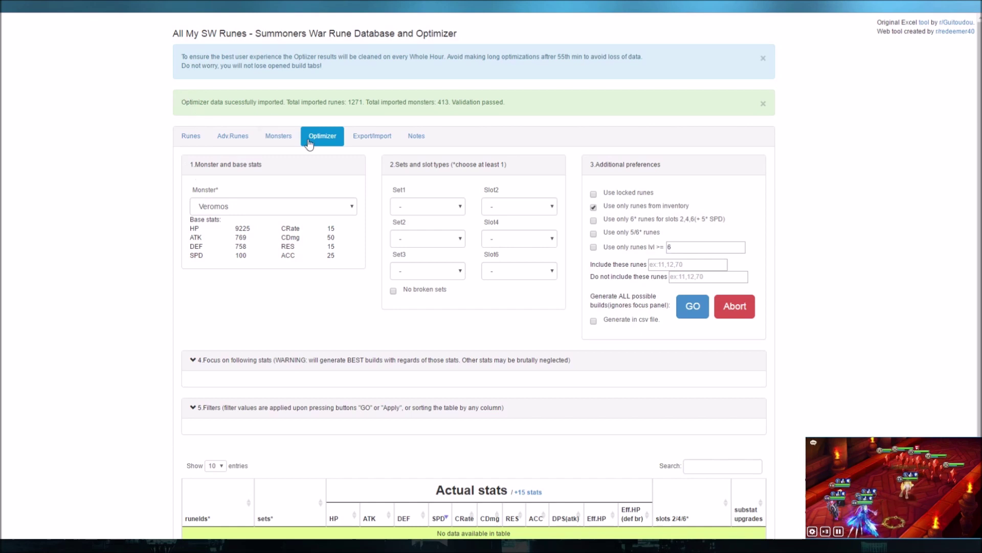
Step: Choose Violent as the first rune set, leaving broken sets allowed
{"action": "left_click", "coordinate": [417, 204]}
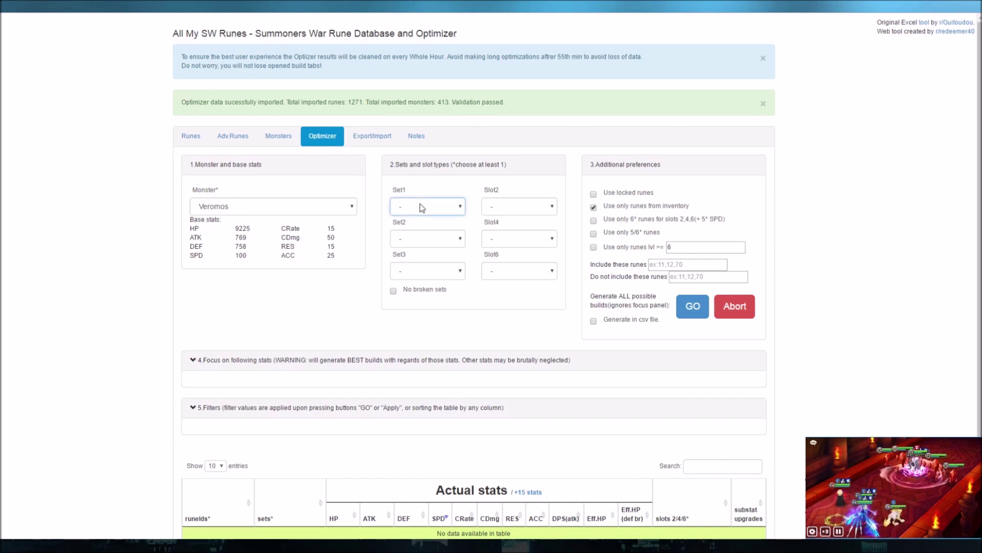
{"action": "left_click", "coordinate": [419, 308]}
{"action": "double_click", "coordinate": [287, 255]}
{"action": "left_click", "coordinate": [354, 302]}
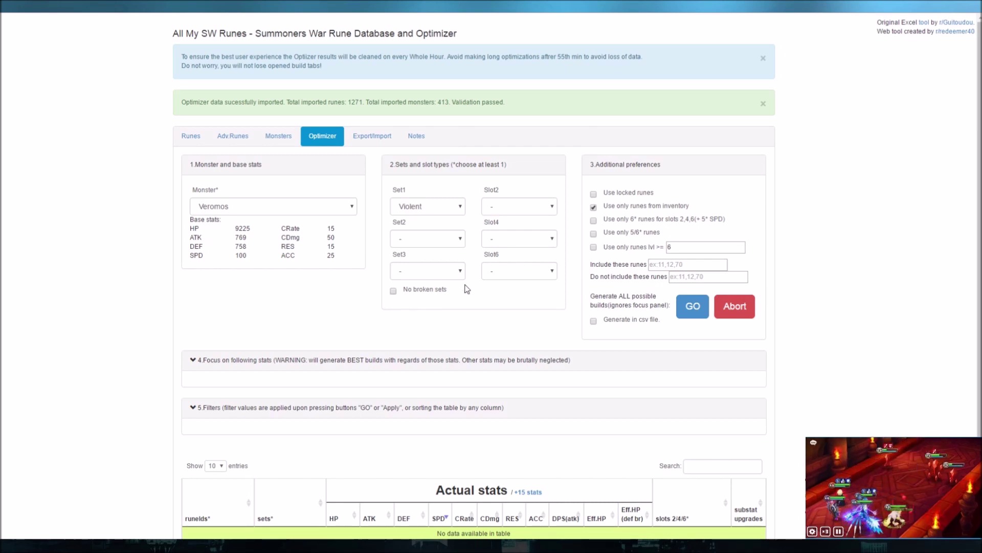
{"action": "left_click", "coordinate": [393, 291]}
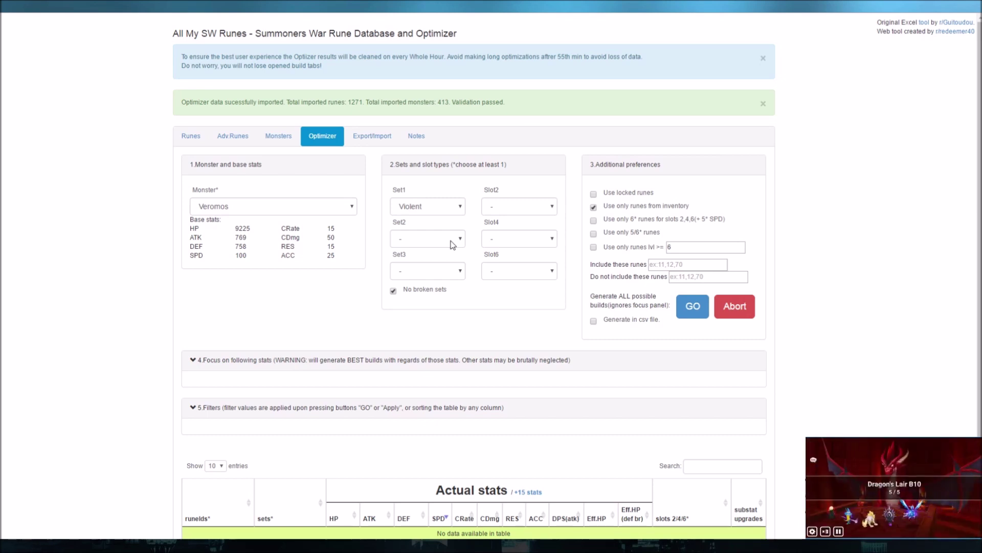
{"action": "left_click", "coordinate": [394, 291]}
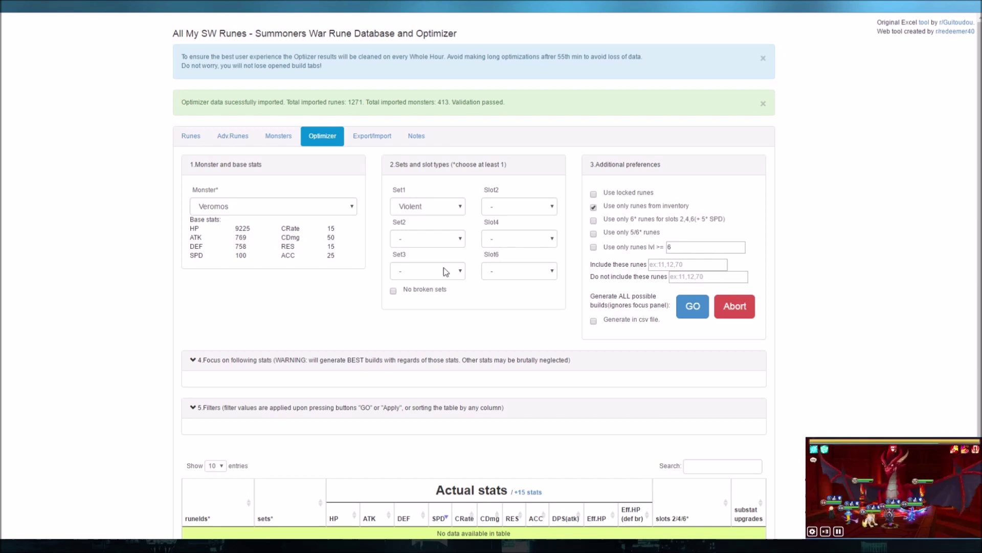
Step: Set the rune slot main stats to SPD for slot 2 and HP% for slots 4 and 6
{"action": "left_click", "coordinate": [518, 211]}
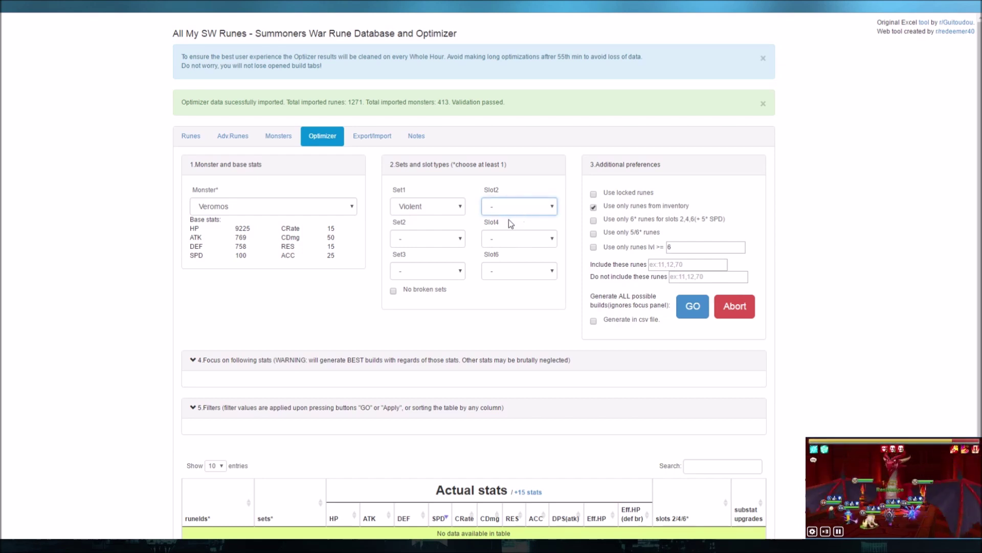
{"action": "left_click", "coordinate": [509, 219]}
{"action": "left_click", "coordinate": [518, 249]}
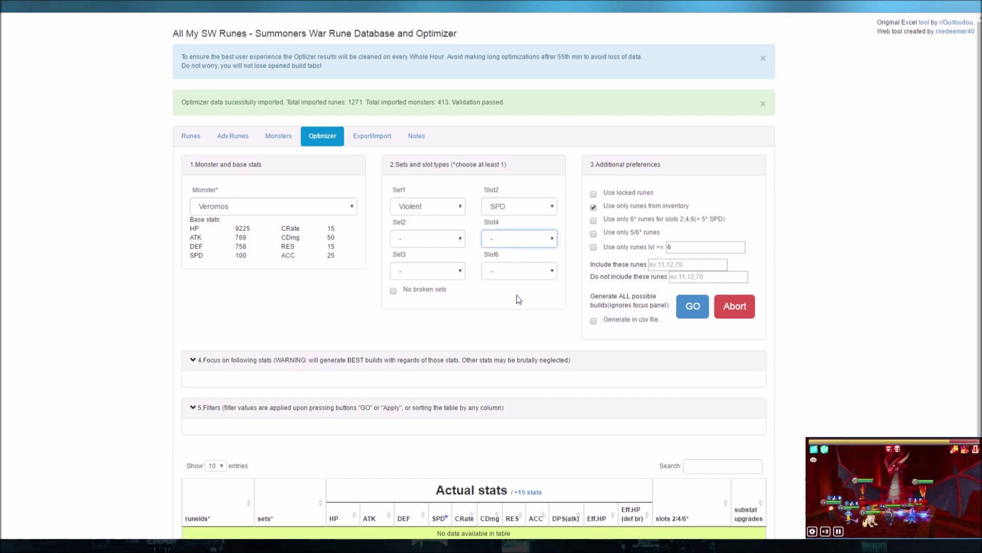
{"action": "left_click", "coordinate": [516, 299]}
{"action": "left_click", "coordinate": [525, 276]}
{"action": "left_click", "coordinate": [522, 330]}
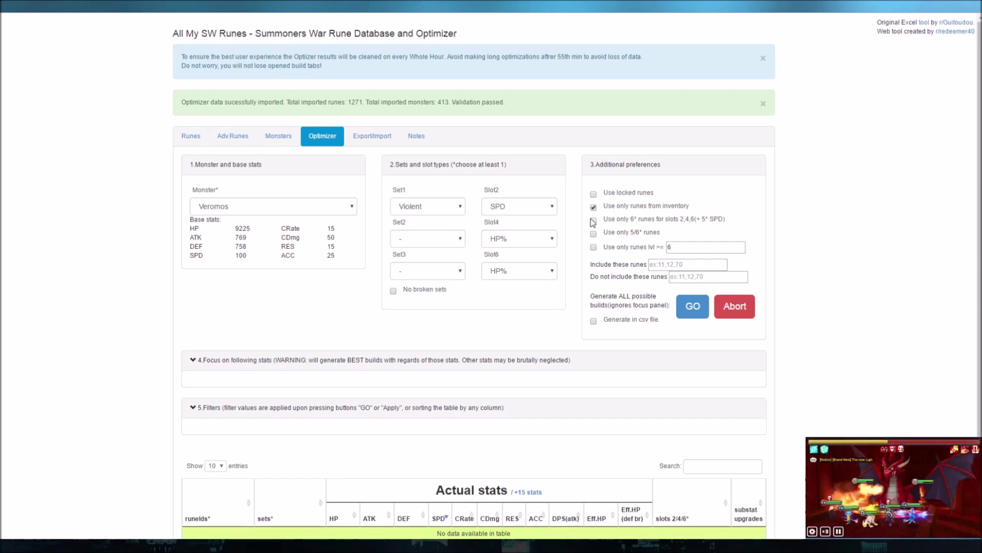
Step: Turn off the restriction to inventory runes and allow locked runes in the additional preferences
{"action": "left_click", "coordinate": [594, 207]}
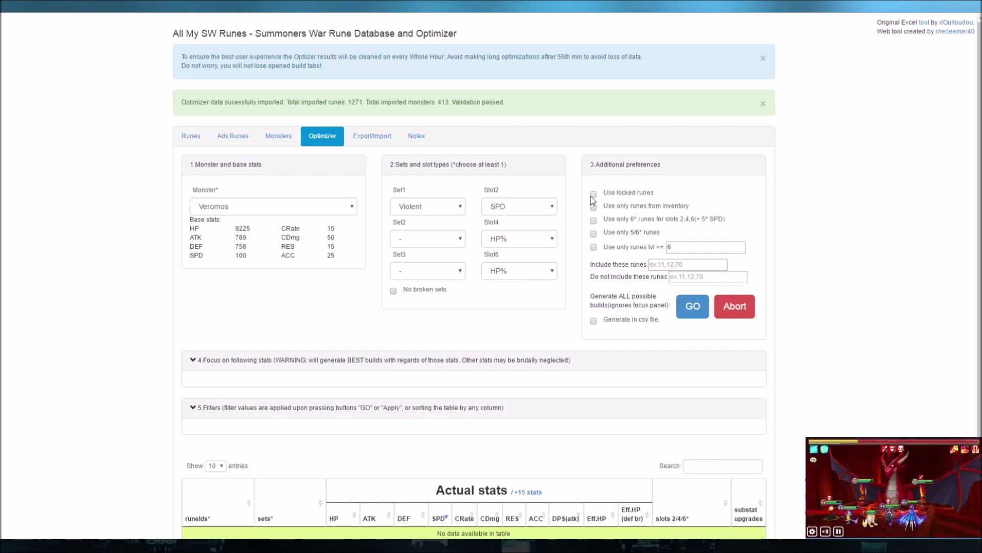
{"action": "left_click", "coordinate": [593, 194]}
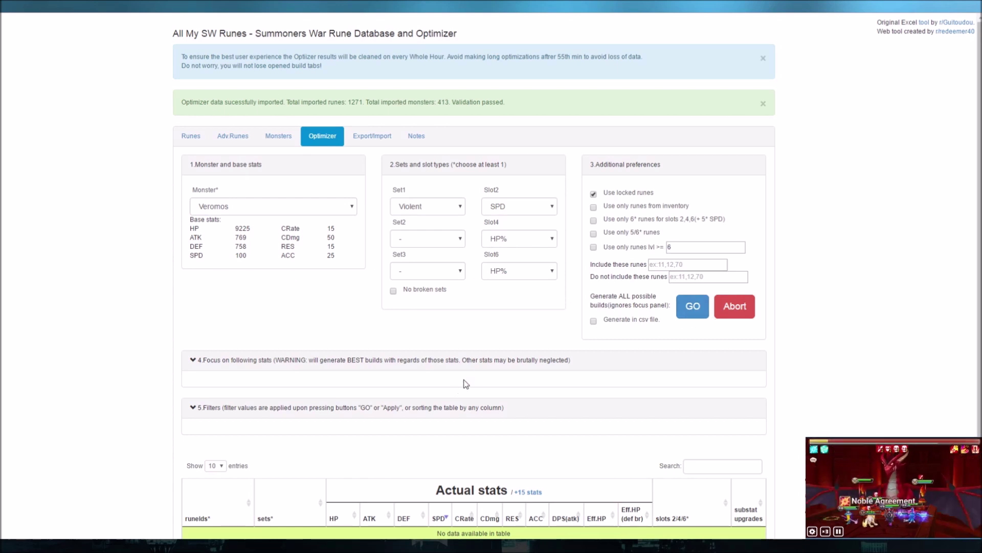
Step: Expand the stat focus section and the filters section
{"action": "left_click", "coordinate": [468, 364]}
{"action": "scroll", "coordinate": [179, 358], "scroll_direction": "down", "scroll_amount": 3}
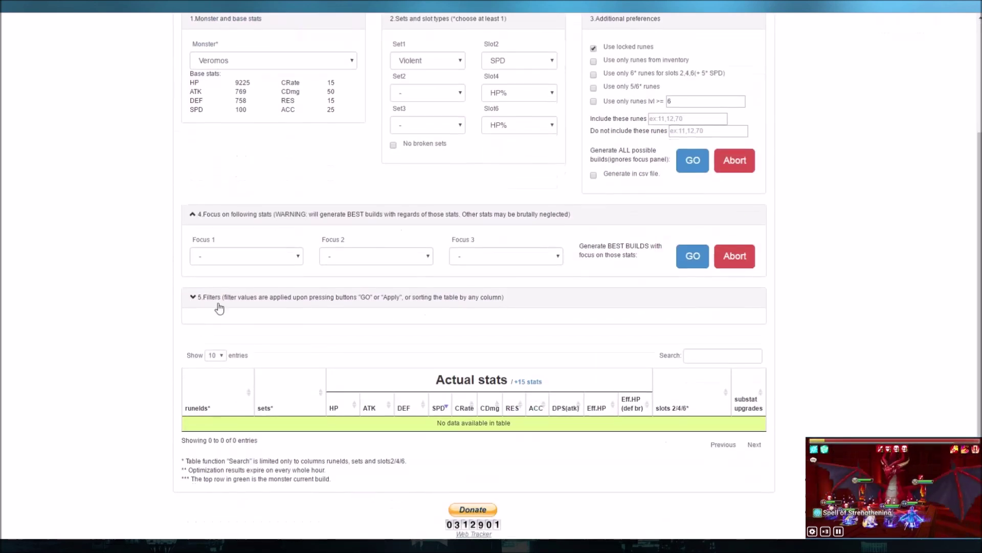
{"action": "left_click", "coordinate": [228, 298]}
{"action": "left_click", "coordinate": [247, 255]}
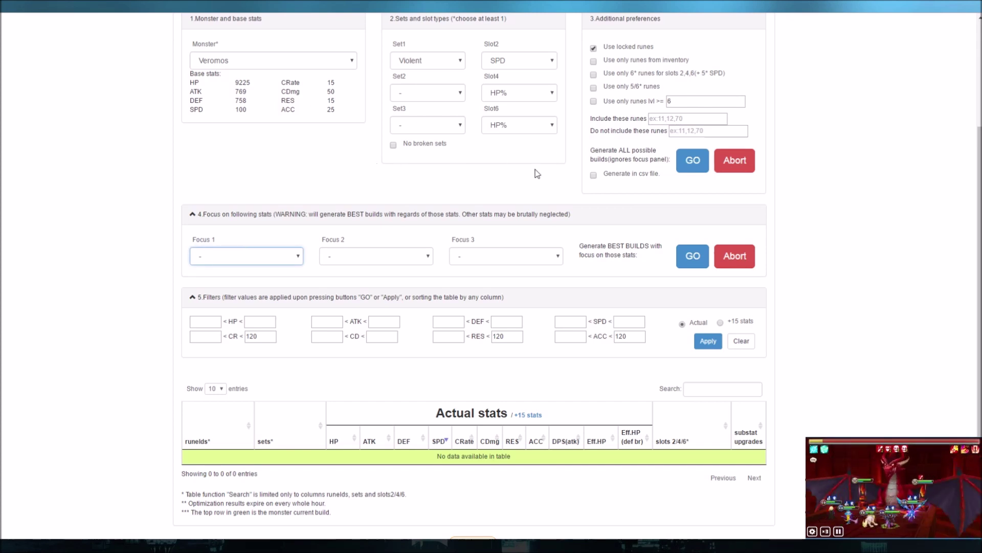
{"action": "left_click", "coordinate": [574, 205]}
{"action": "scroll", "coordinate": [639, 244], "scroll_direction": "up", "scroll_amount": 2}
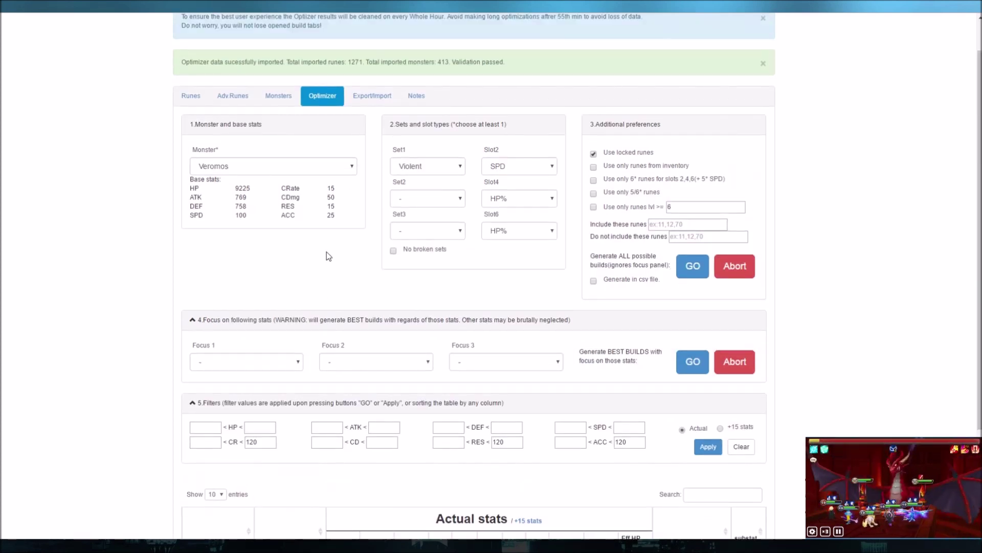
{"action": "scroll", "coordinate": [325, 246], "scroll_direction": "down", "scroll_amount": 3}
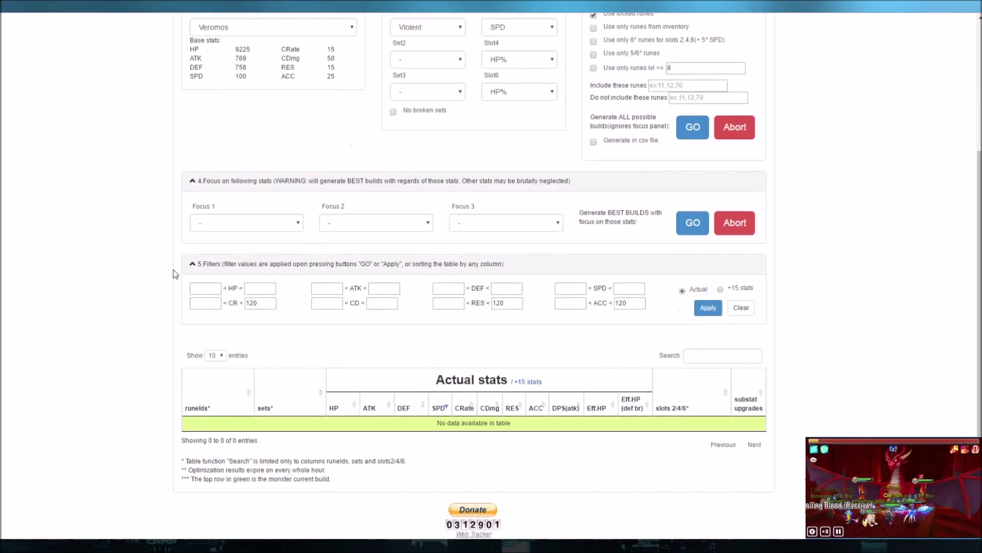
{"action": "left_click", "coordinate": [259, 224]}
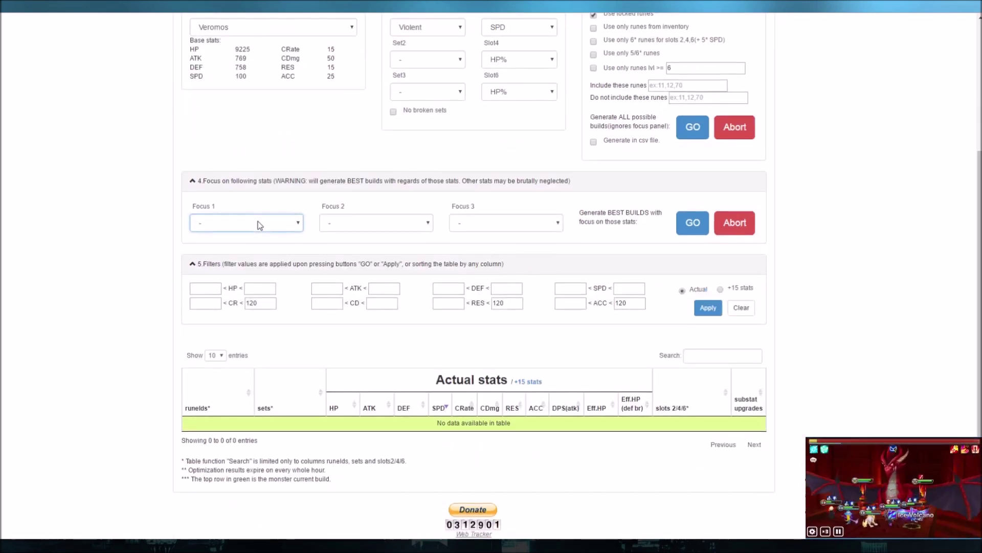
{"action": "left_click", "coordinate": [116, 236]}
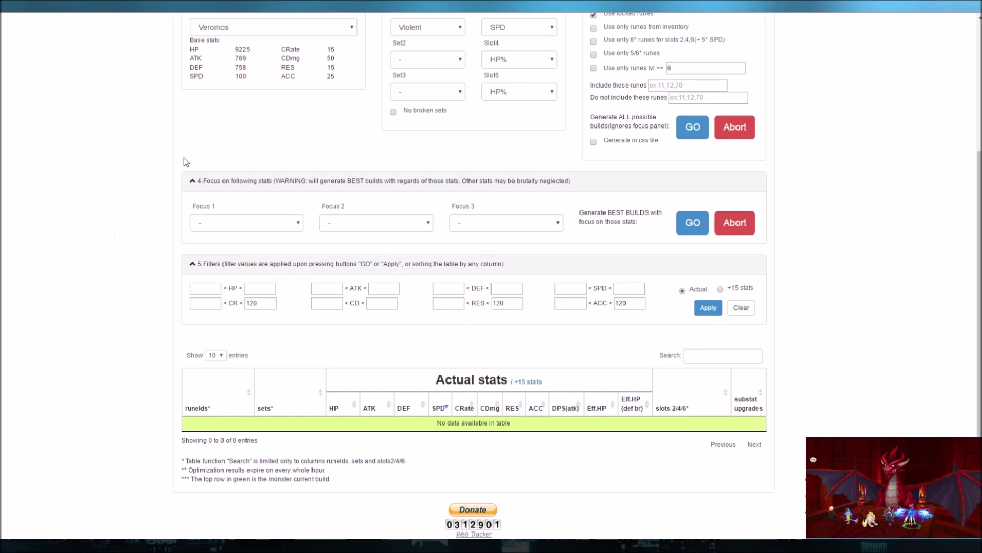
{"action": "scroll", "coordinate": [185, 161], "scroll_direction": "up", "scroll_amount": 1}
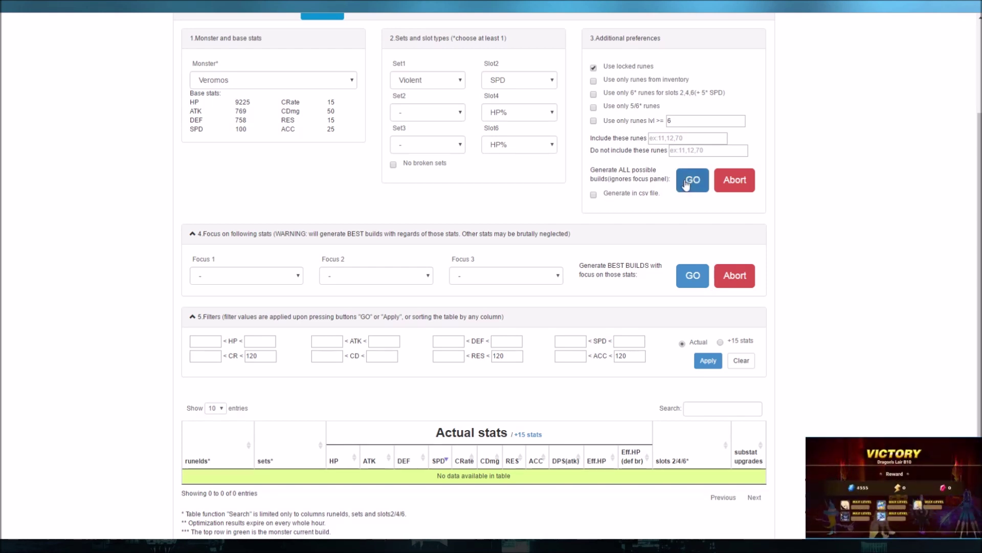
Step: Set the focus stats to SPD first and HP second, and generate the best builds for them
{"action": "left_click", "coordinate": [279, 278]}
{"action": "left_click", "coordinate": [227, 323]}
{"action": "left_click", "coordinate": [416, 271]}
{"action": "left_click", "coordinate": [380, 300]}
{"action": "left_click", "coordinate": [490, 269]}
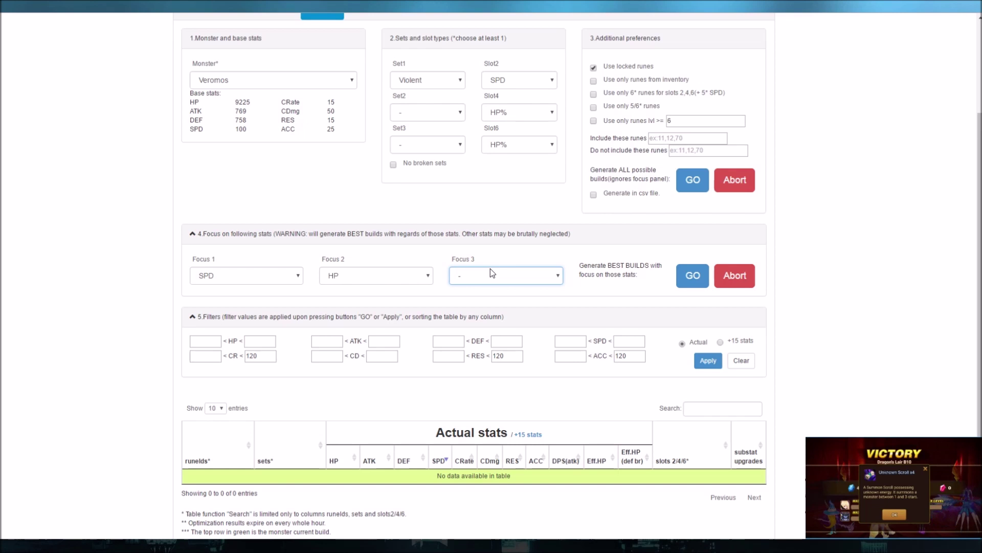
{"action": "left_click", "coordinate": [693, 275]}
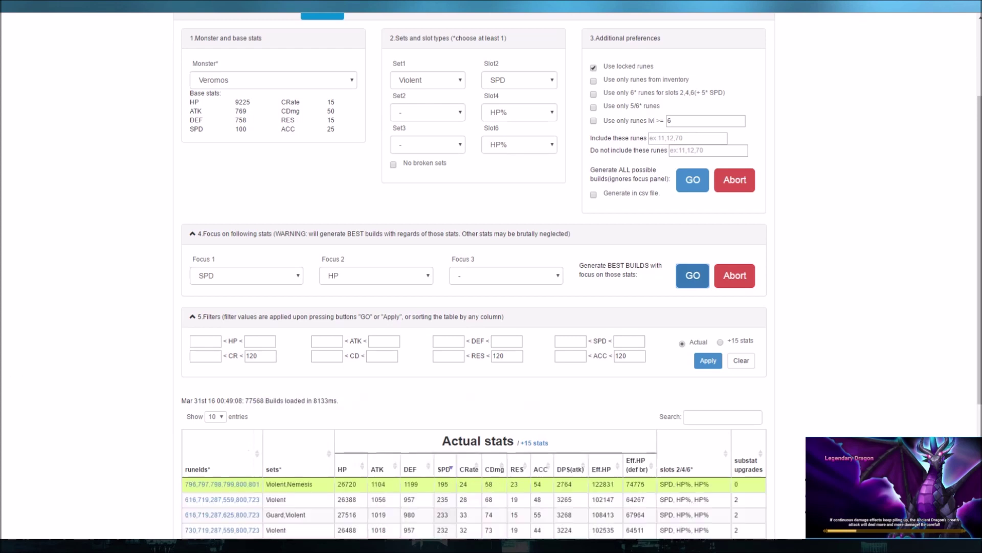
Step: Switch both the filters and the results table to +15 stats and sort the builds by SPD
{"action": "scroll", "coordinate": [66, 388], "scroll_direction": "down", "scroll_amount": 3}
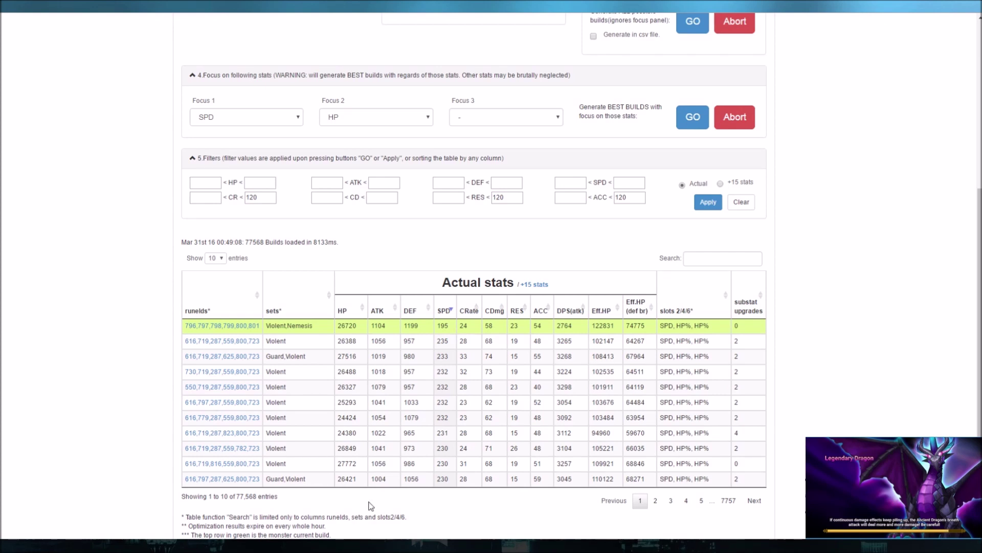
{"action": "scroll", "coordinate": [103, 386], "scroll_direction": "up", "scroll_amount": 4}
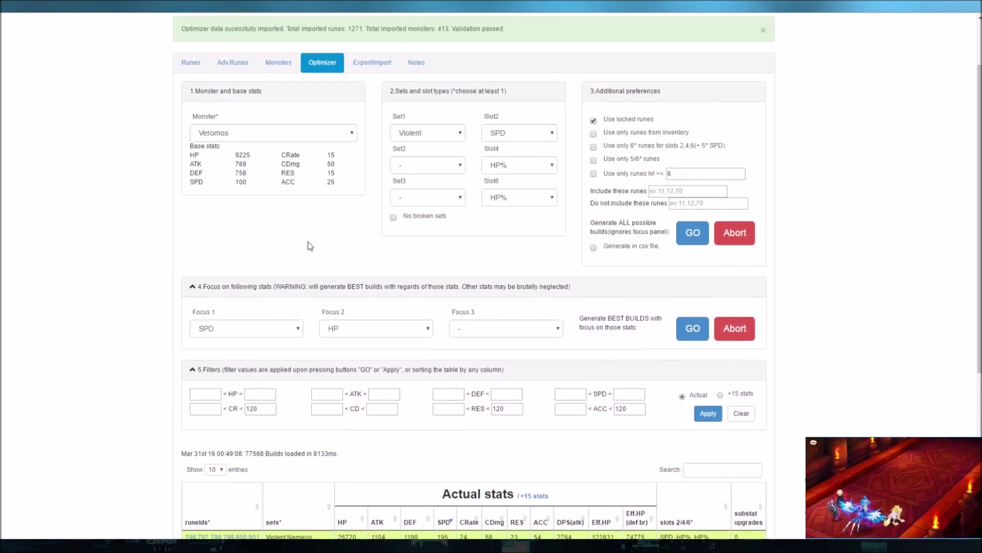
{"action": "scroll", "coordinate": [309, 245], "scroll_direction": "down", "scroll_amount": 5}
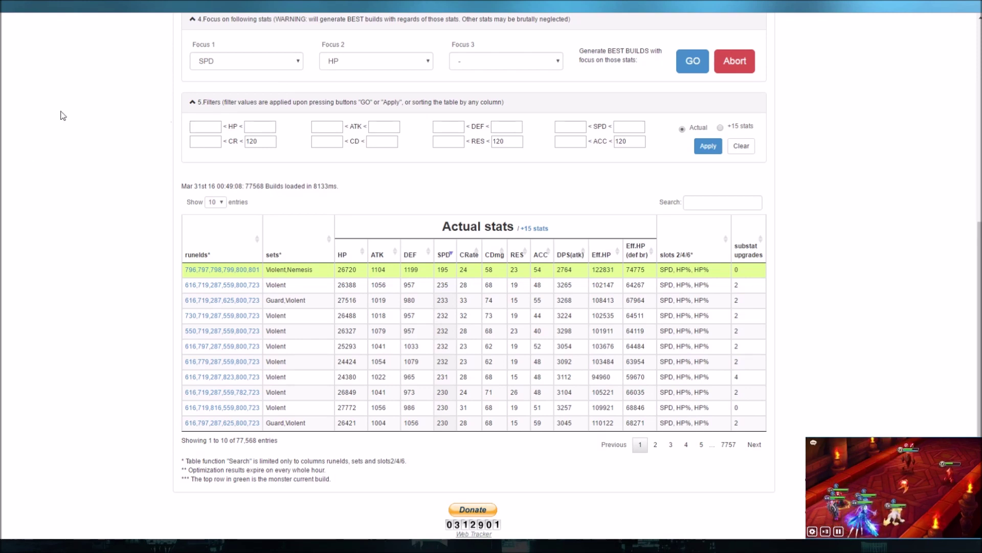
{"action": "left_click", "coordinate": [719, 128]}
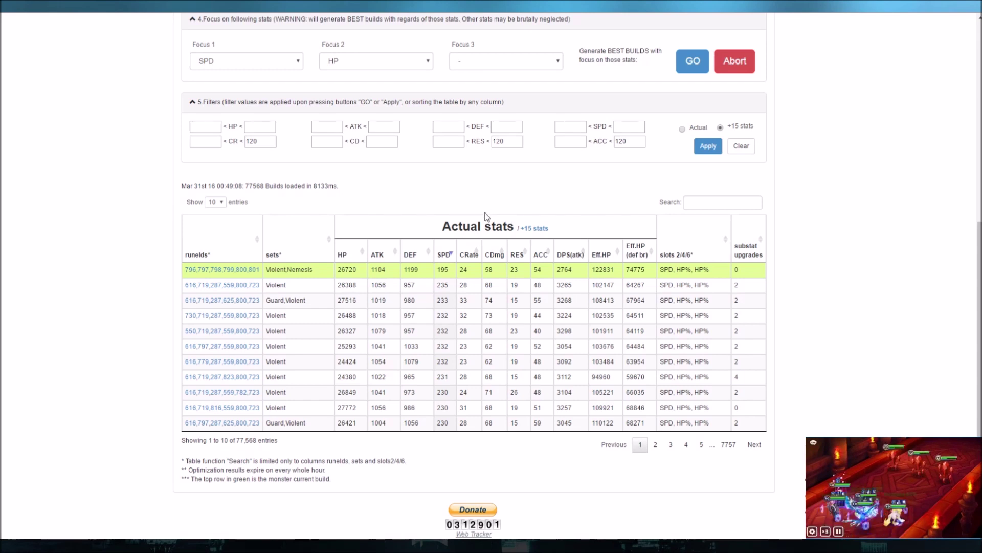
{"action": "left_click", "coordinate": [543, 230]}
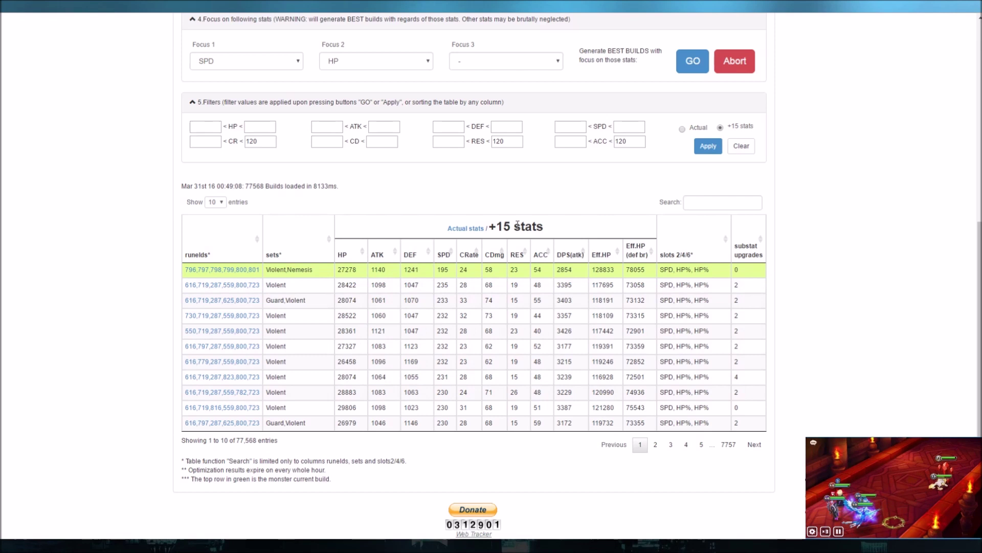
{"action": "left_click", "coordinate": [445, 256]}
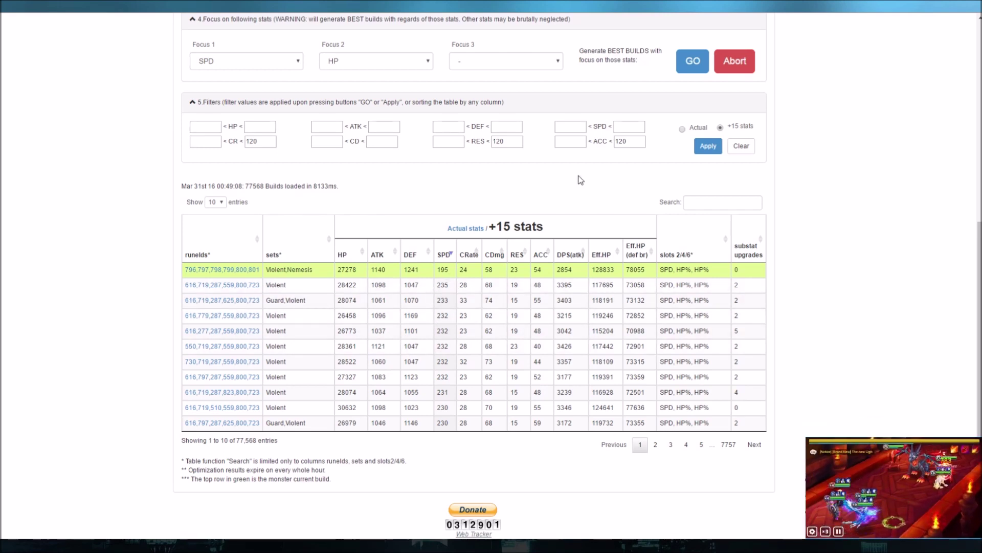
Step: Filter the builds to a minimum SPD of 180 and a minimum HP of 22000
{"action": "left_click", "coordinate": [583, 127]}
{"action": "type", "text": "180"}
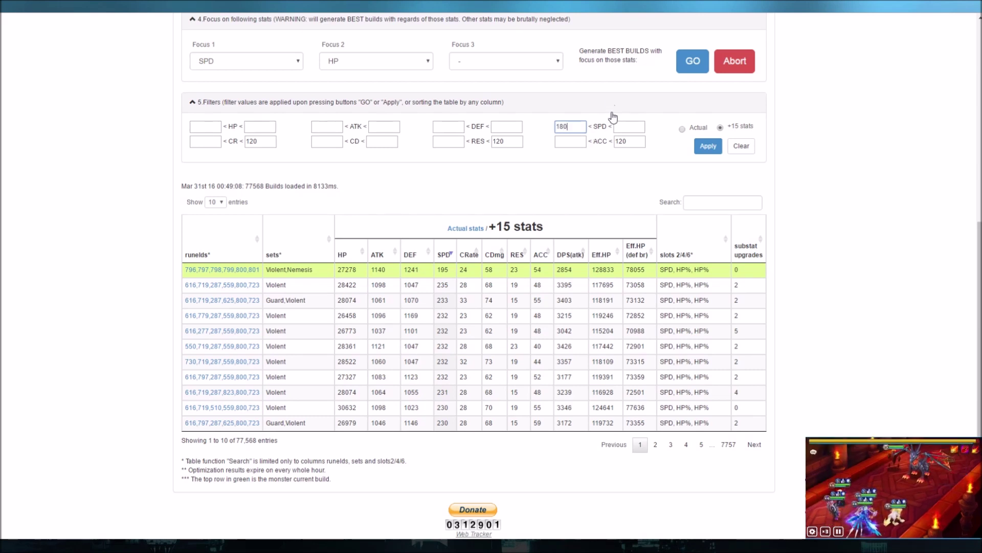
{"action": "left_click", "coordinate": [209, 127]}
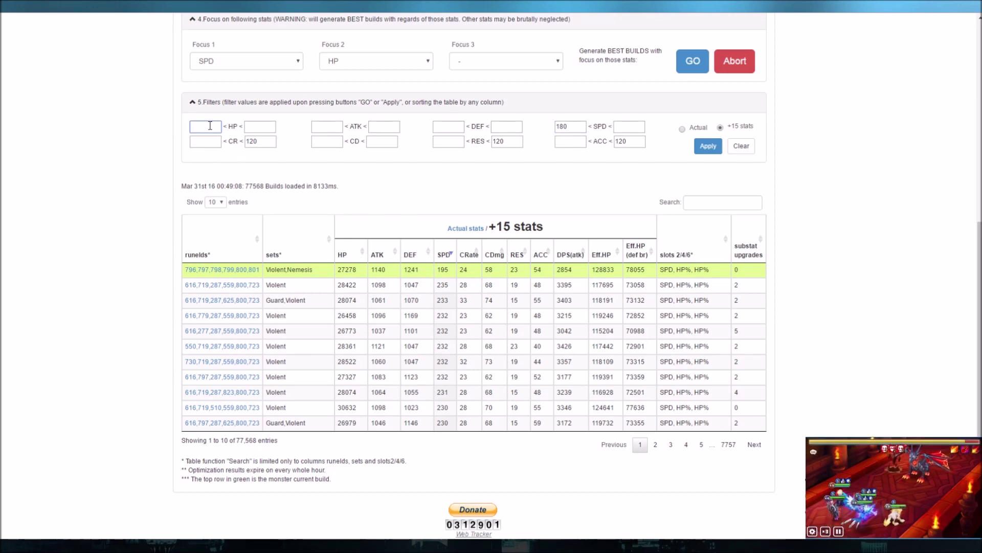
{"action": "type", "text": "22000"}
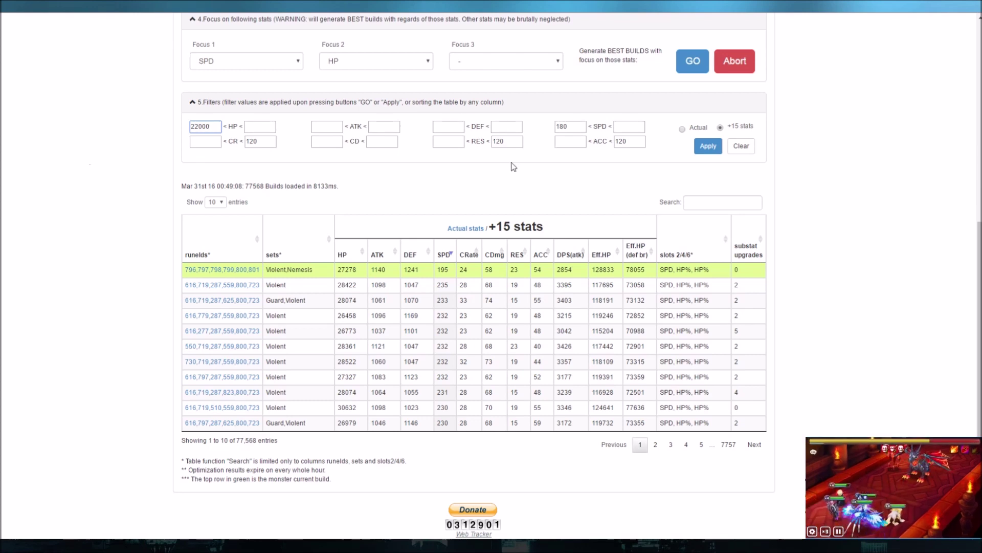
{"action": "left_click", "coordinate": [713, 147]}
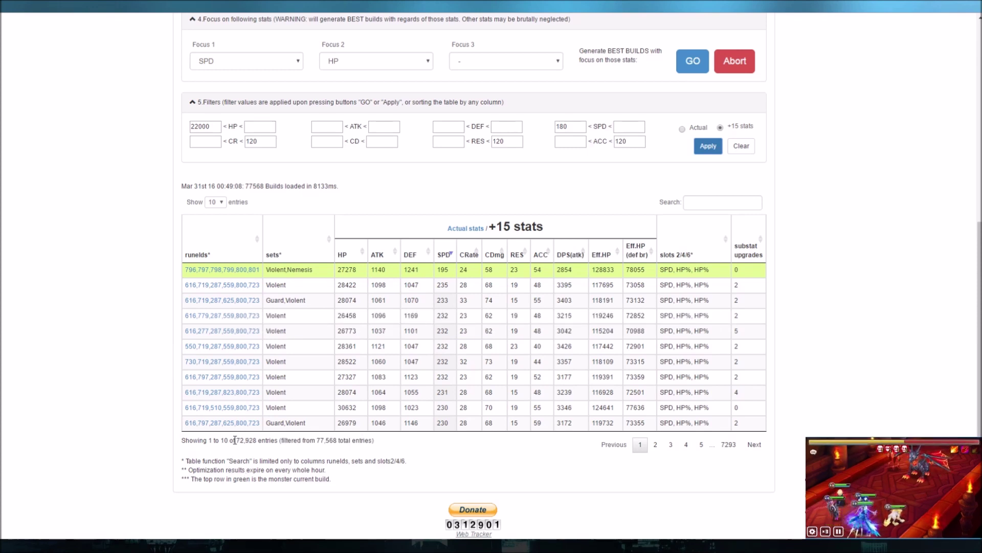
Step: Raise the filter minimums to 27000 HP and 220 SPD
{"action": "left_click", "coordinate": [196, 127]}
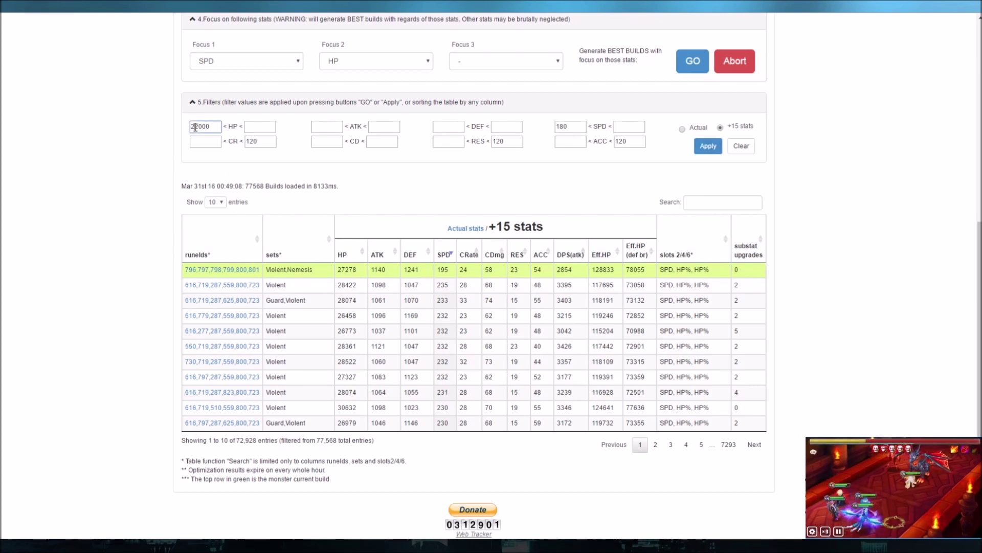
{"action": "type", "text": "7"}
{"action": "double_click", "coordinate": [570, 128]}
{"action": "type", "text": "220"}
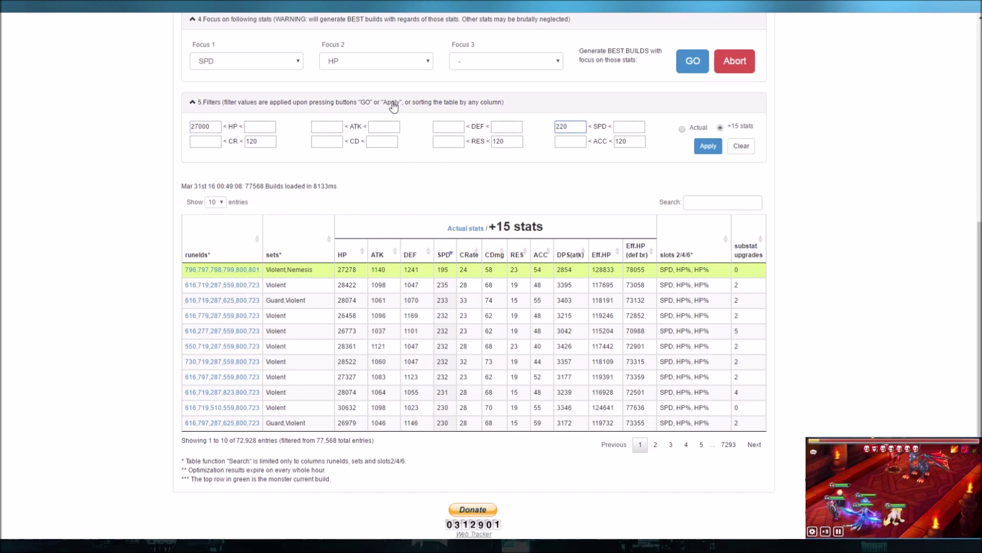
{"action": "left_click", "coordinate": [891, 180]}
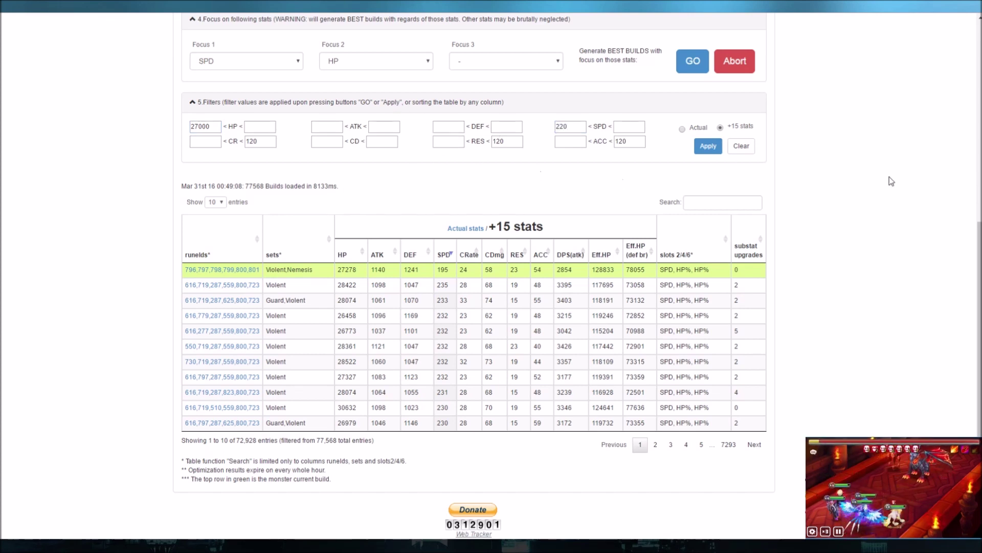
Step: Apply the minimums of 27000 HP and 220 SPD and sort the builds by HP
{"action": "left_click", "coordinate": [707, 147]}
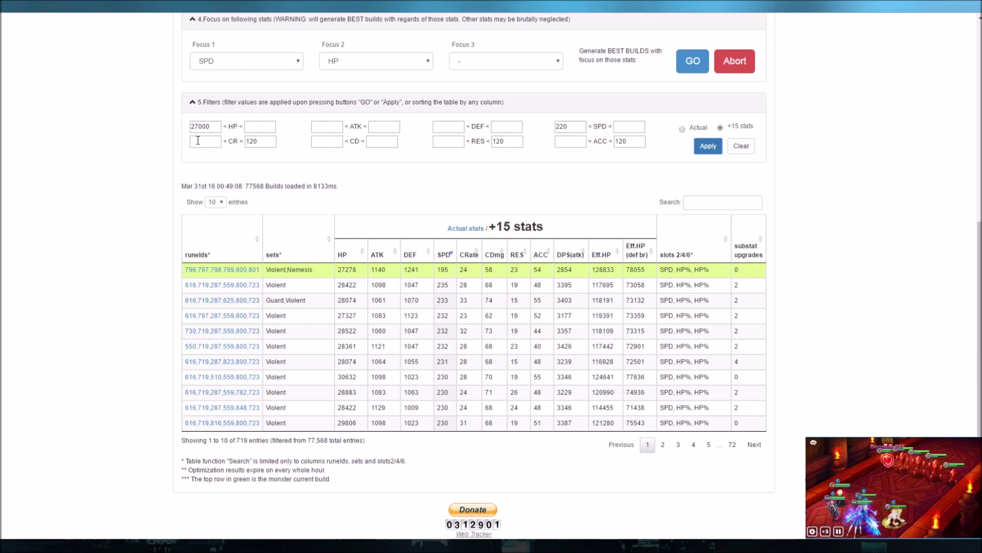
{"action": "left_click", "coordinate": [359, 256]}
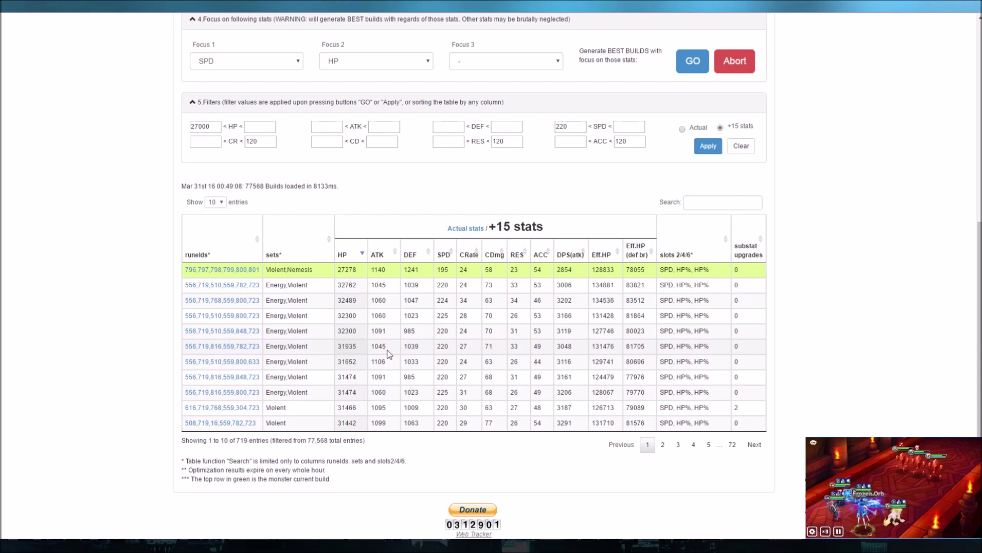
Step: Raise the minimum HP filter to 31000 without a maximum and apply it to the builds
{"action": "left_click", "coordinate": [200, 125]}
{"action": "key", "text": "shift+Home"}
{"action": "type", "text": "31"}
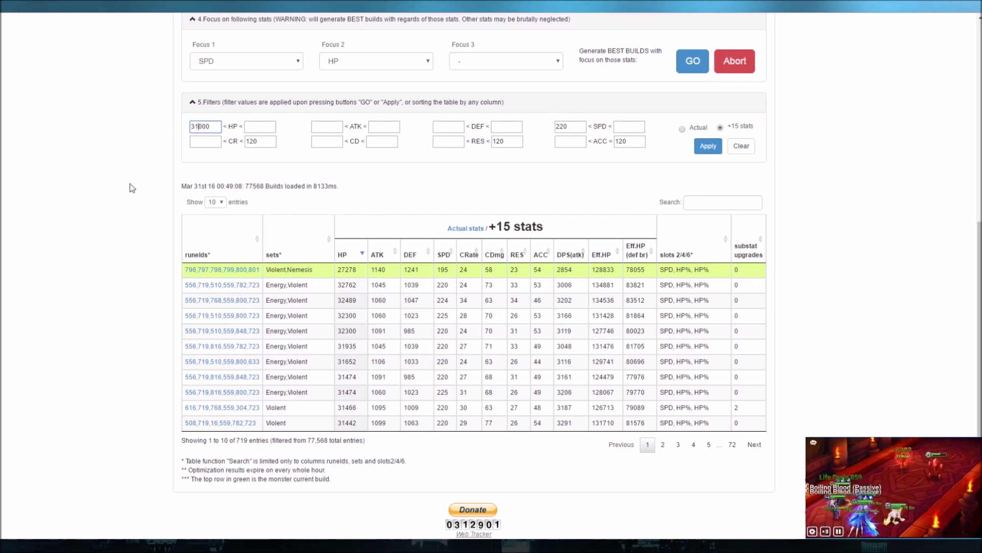
{"action": "left_click", "coordinate": [253, 129]}
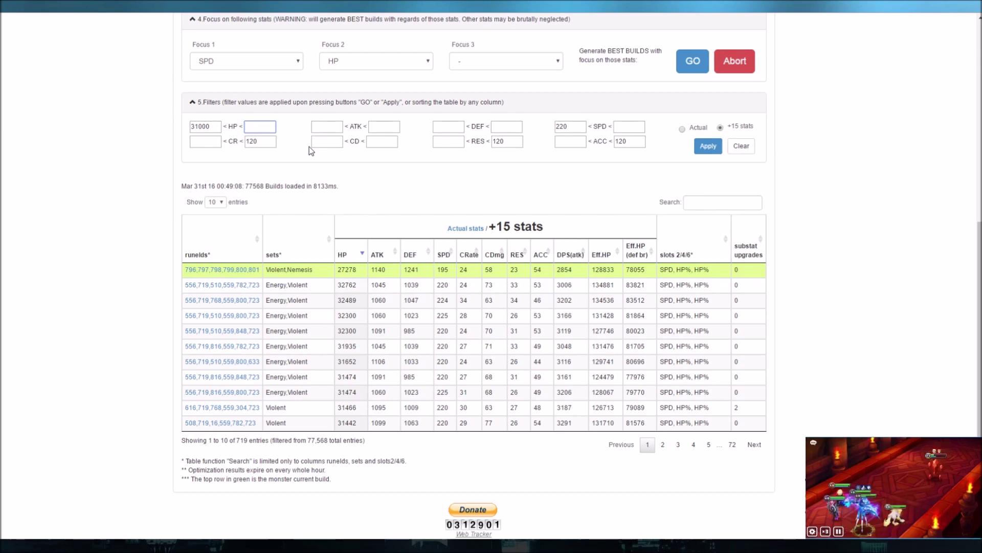
{"action": "type", "text": "33000"}
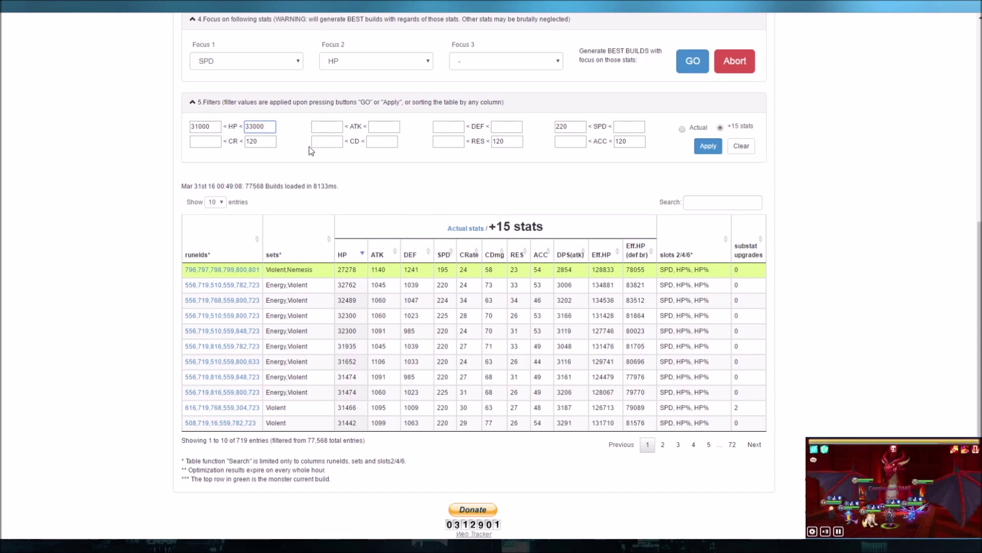
{"action": "key", "text": "ctrl+a"}
{"action": "key", "text": "BackSpace"}
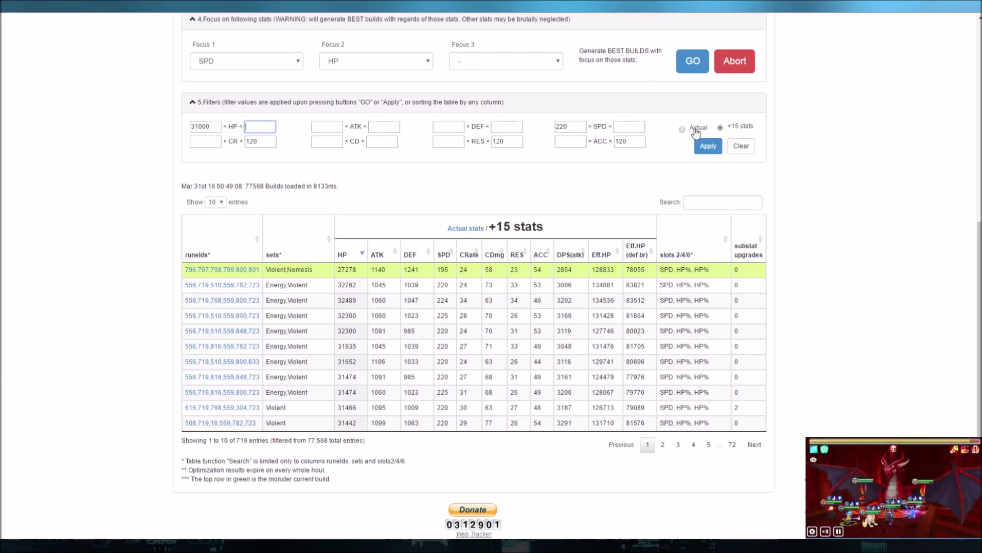
{"action": "left_click", "coordinate": [708, 146]}
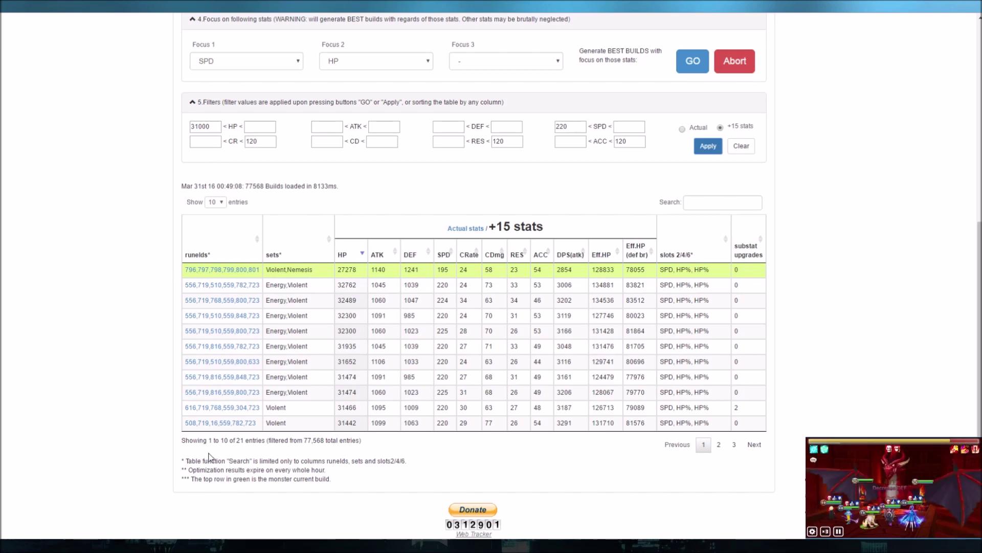
Step: Compare the filtered builds by sorting them by SPD, by DEF and finally by HP
{"action": "left_click", "coordinate": [445, 253]}
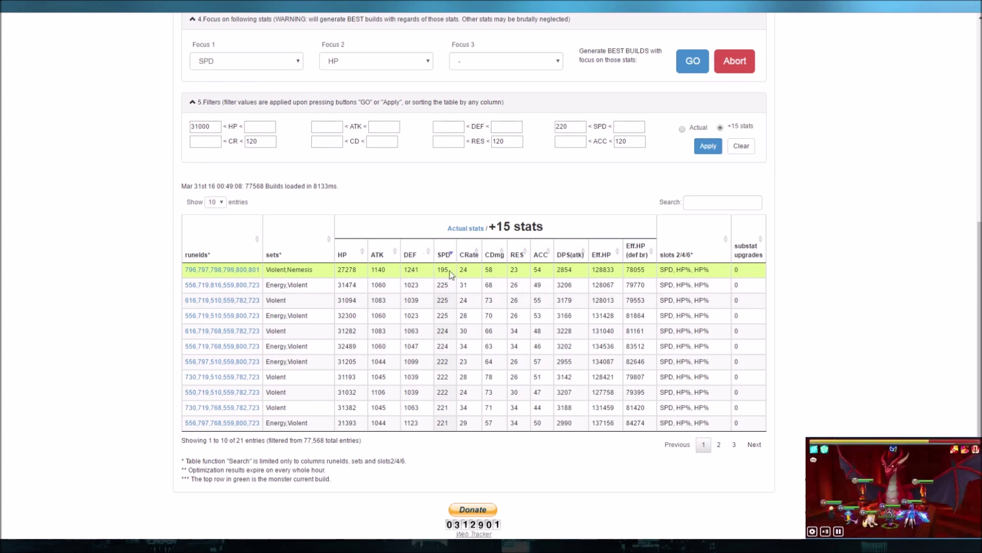
{"action": "left_click", "coordinate": [411, 255]}
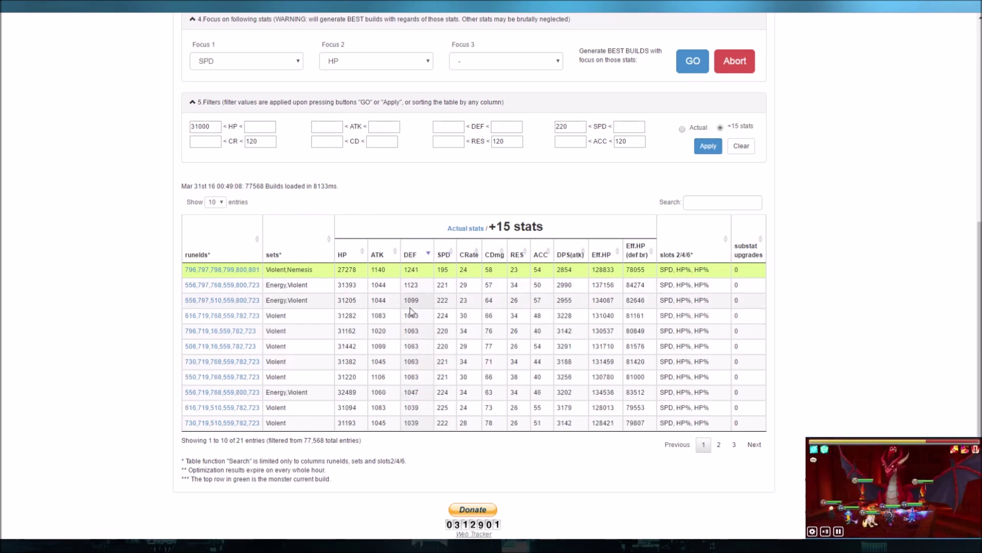
{"action": "left_click", "coordinate": [344, 254]}
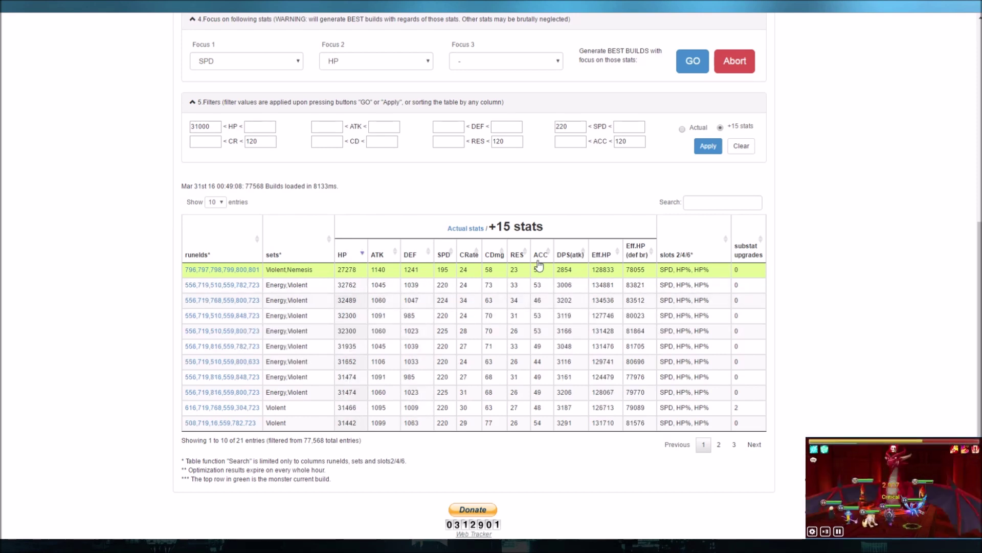
Step: Filter the builds to a minimum DEF of 1000
{"action": "left_click", "coordinate": [444, 127]}
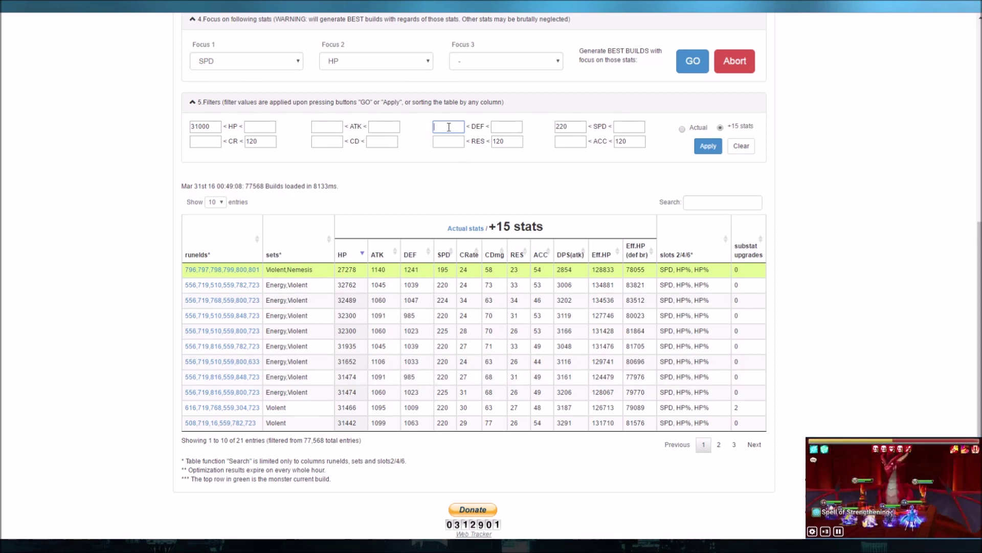
{"action": "type", "text": "1000"}
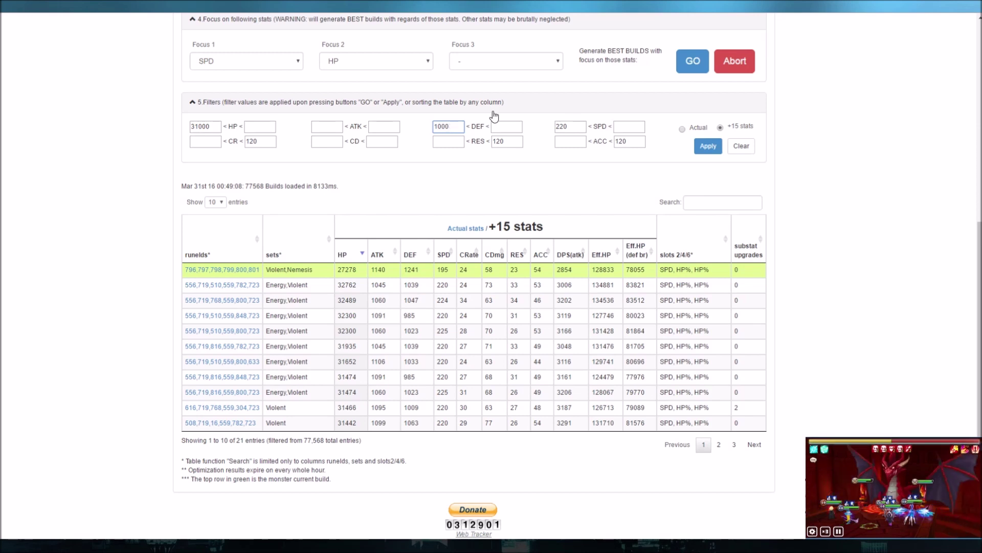
{"action": "left_click", "coordinate": [702, 151]}
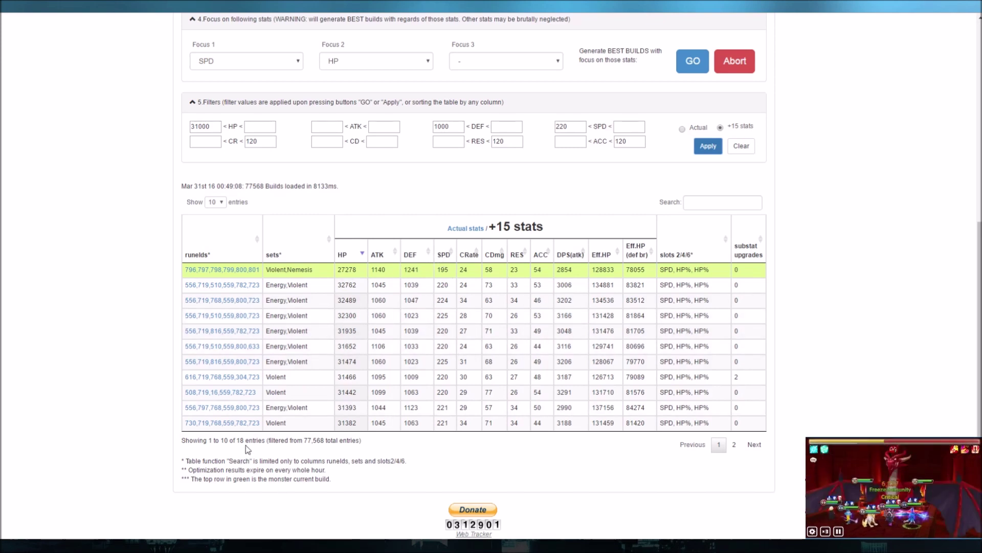
Step: Sort the builds by ACC and filter them to a minimum ACC of 50
{"action": "left_click", "coordinate": [543, 255]}
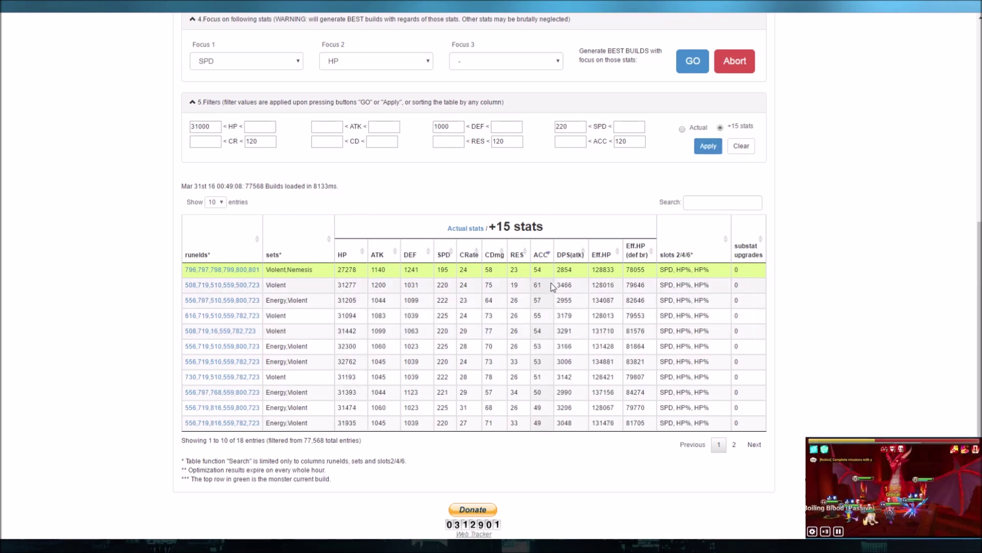
{"action": "left_click", "coordinate": [568, 143]}
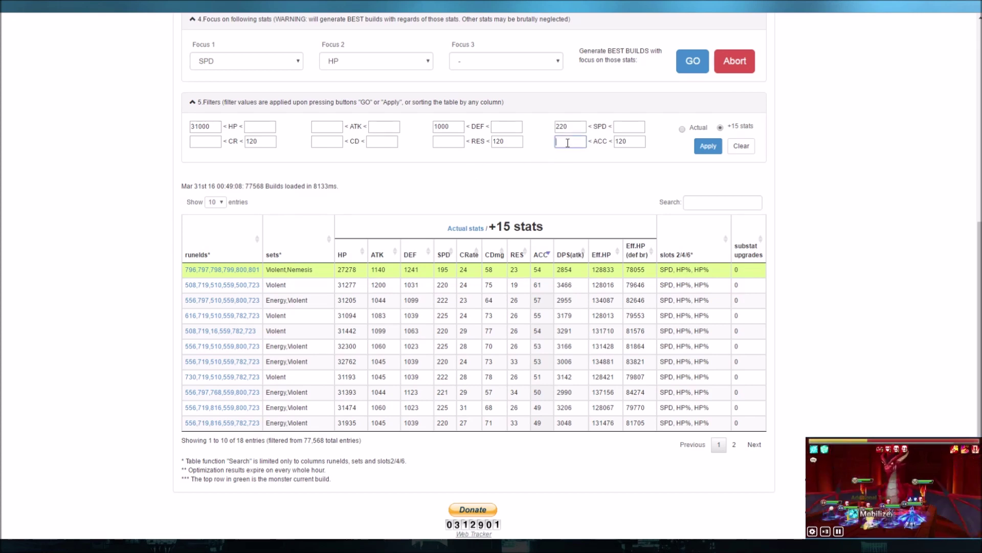
{"action": "type", "text": "50"}
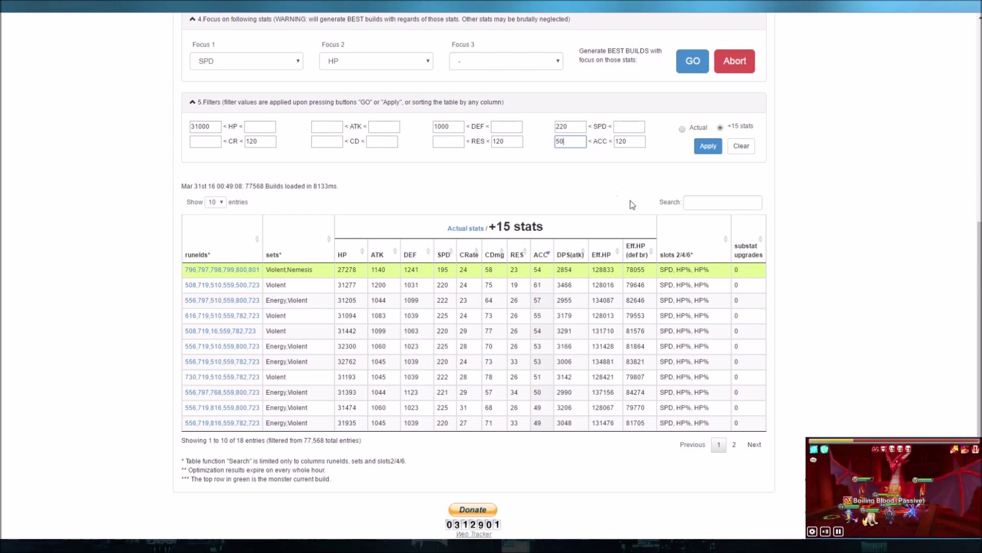
{"action": "left_click", "coordinate": [709, 147]}
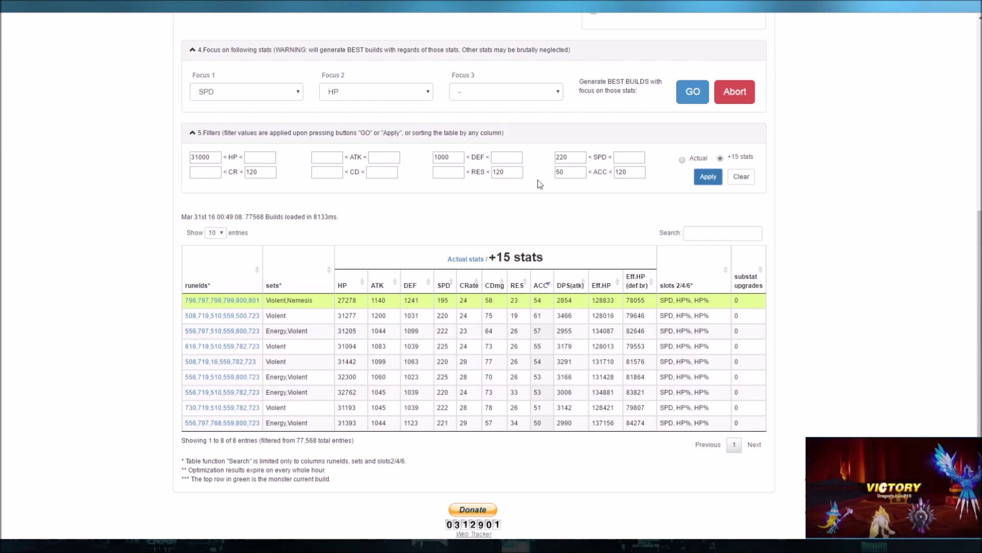
Step: Open the Energy,Violent build with the highest HP and equip its runes on Veromos
{"action": "left_click", "coordinate": [360, 285]}
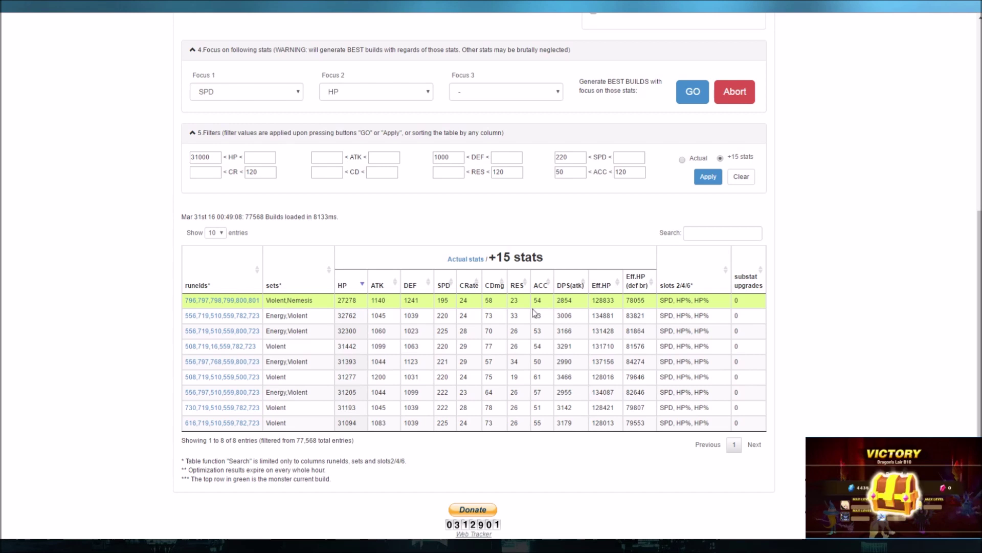
{"action": "left_click", "coordinate": [249, 315]}
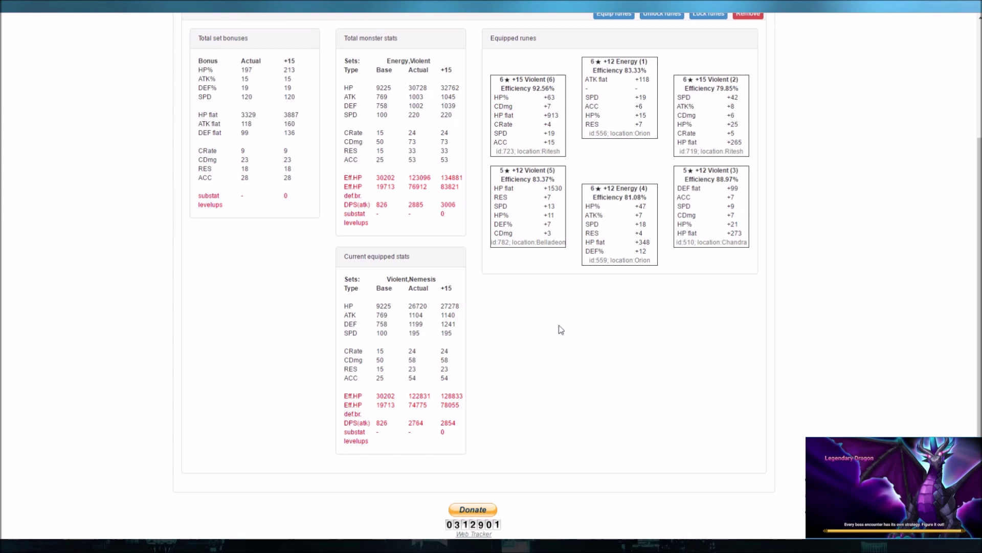
{"action": "scroll", "coordinate": [756, 348], "scroll_direction": "up", "scroll_amount": 3}
{"action": "scroll", "coordinate": [818, 310], "scroll_direction": "down", "scroll_amount": 1}
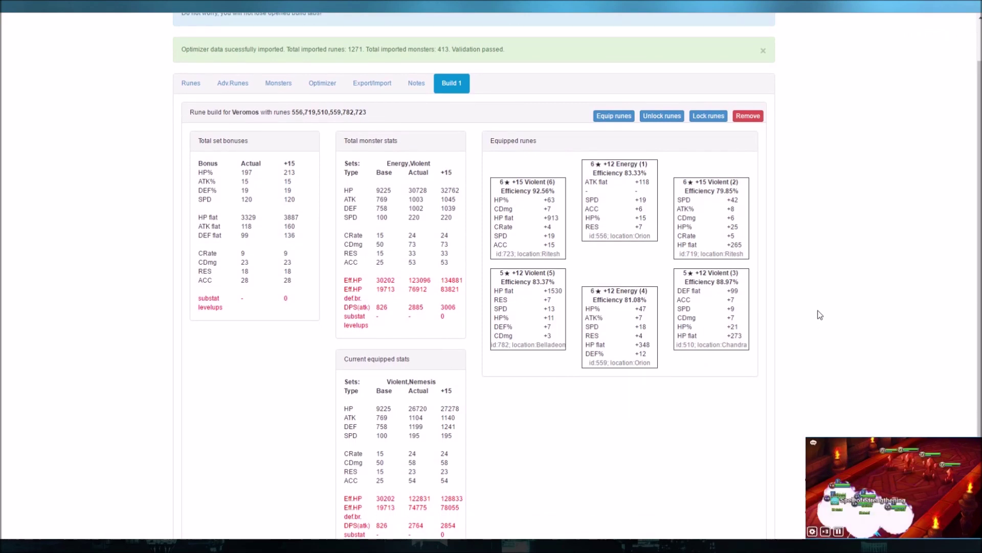
{"action": "left_click", "coordinate": [622, 119]}
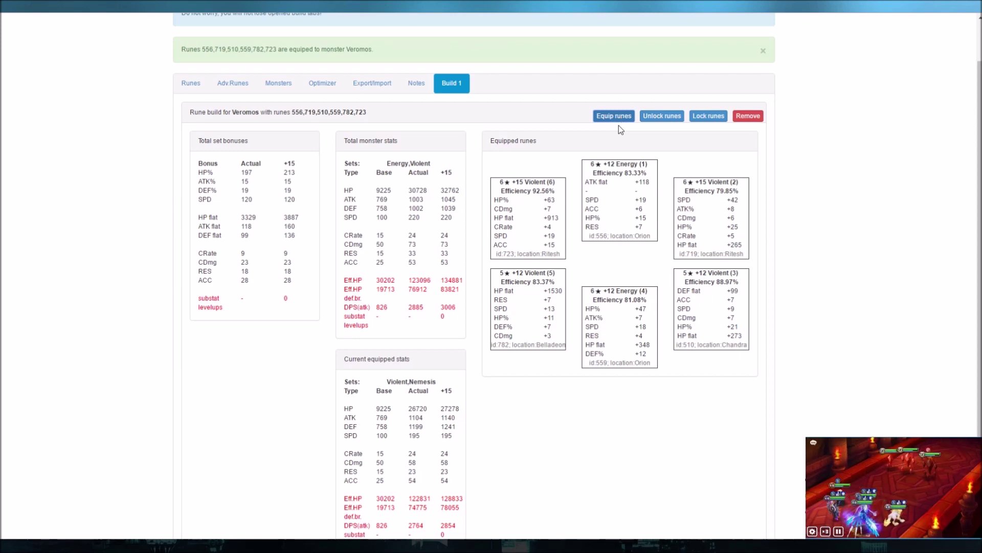
Step: Set the optimizer to Belladeon with Nemesis as the second set, and clear all stat filters
{"action": "left_click", "coordinate": [322, 83]}
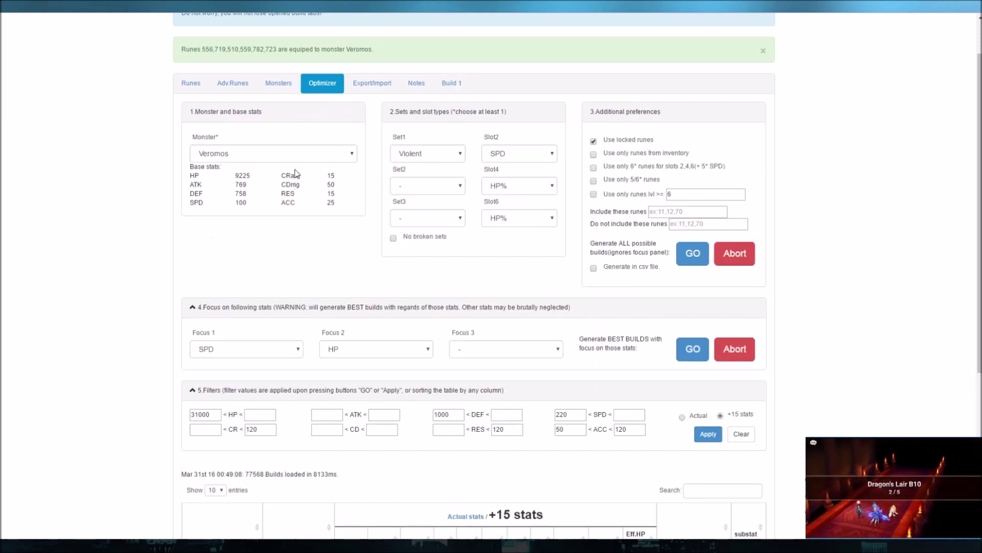
{"action": "type", "text": "be"}
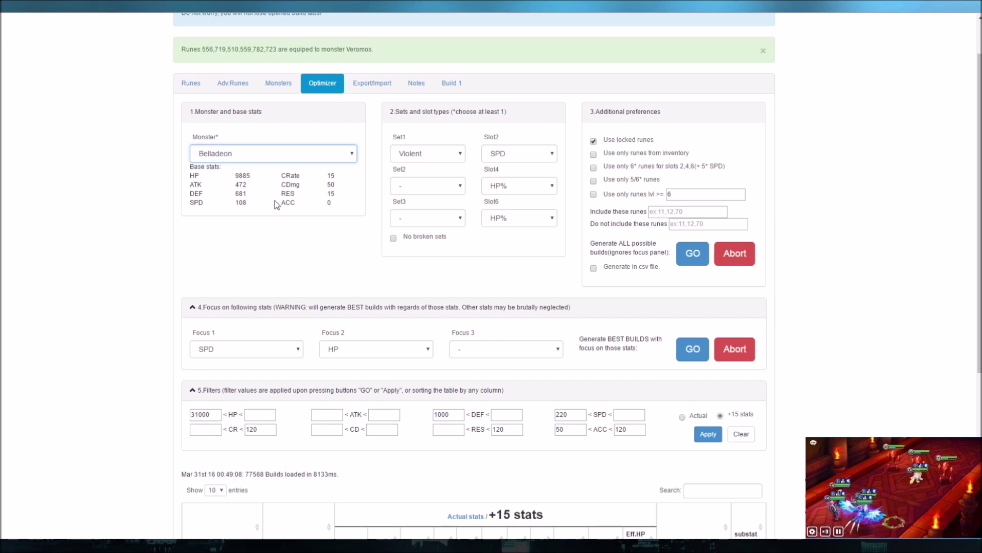
{"action": "left_click", "coordinate": [454, 191]}
{"action": "left_click", "coordinate": [334, 261]}
{"action": "left_click", "coordinate": [454, 191]}
{"action": "type", "text": "n"}
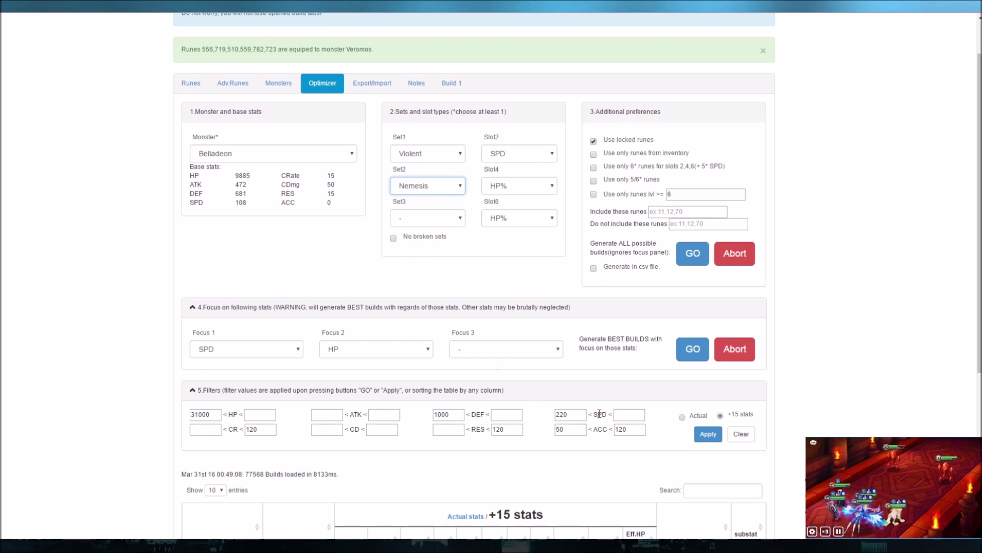
{"action": "left_click", "coordinate": [744, 434]}
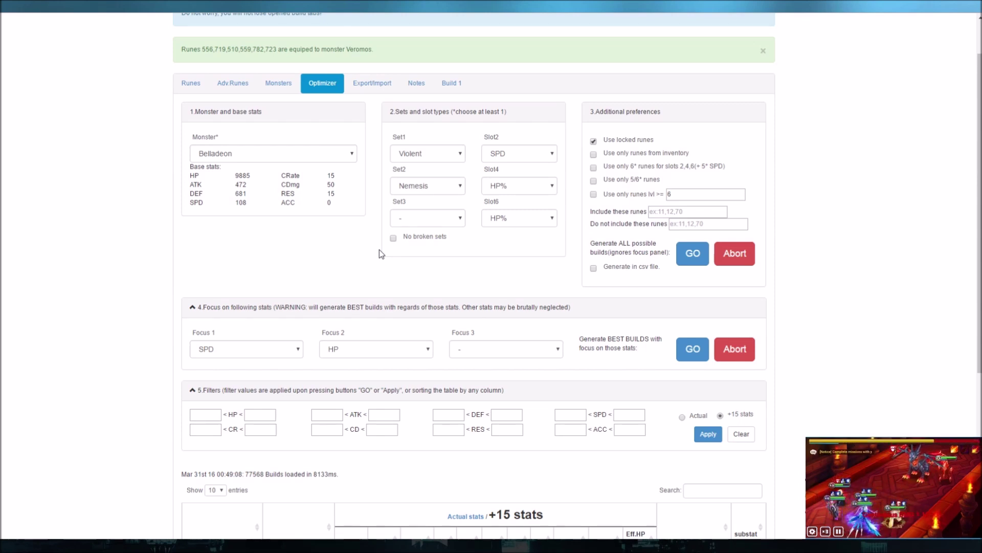
Step: Change the monster to optimize to Theomars
{"action": "left_click", "coordinate": [308, 157]}
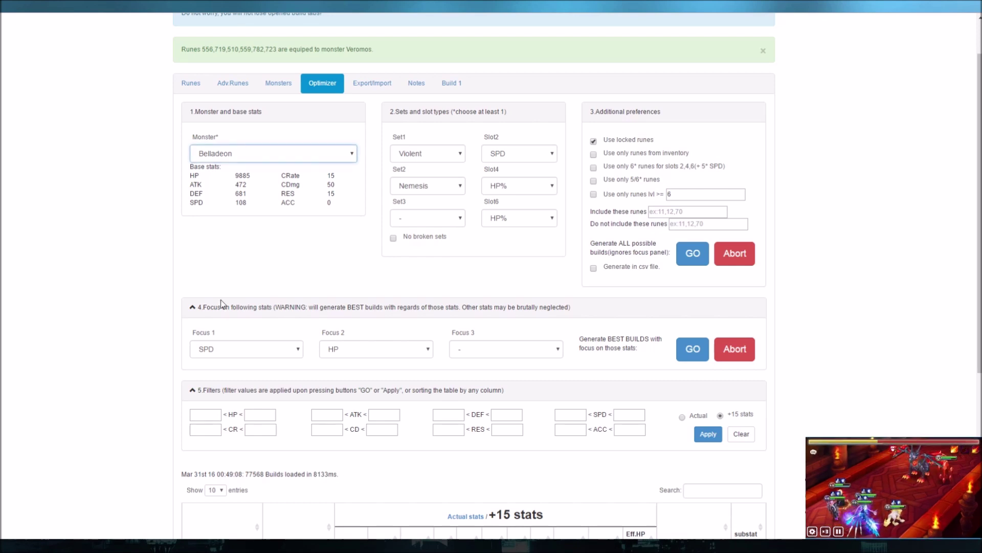
{"action": "left_click", "coordinate": [237, 323]}
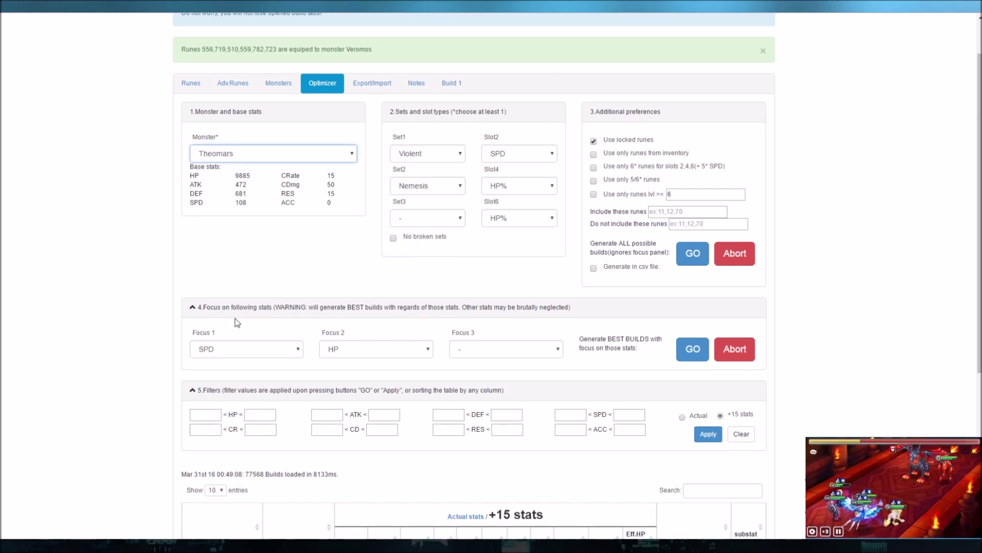
{"action": "left_click", "coordinate": [133, 206]}
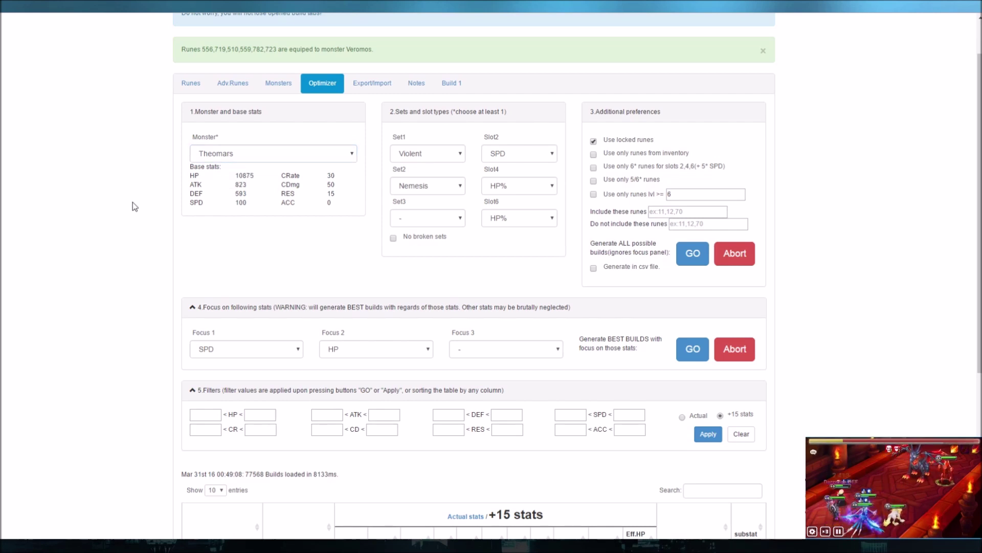
Step: Clear the second set and the stat types of slots 2, 4 and 6, keeping Violent as the first set
{"action": "left_click", "coordinate": [410, 189]}
{"action": "left_click", "coordinate": [423, 201]}
{"action": "left_click", "coordinate": [507, 188]}
{"action": "left_click", "coordinate": [516, 230]}
{"action": "left_click", "coordinate": [519, 225]}
{"action": "left_click", "coordinate": [520, 239]}
{"action": "left_click", "coordinate": [269, 285]}
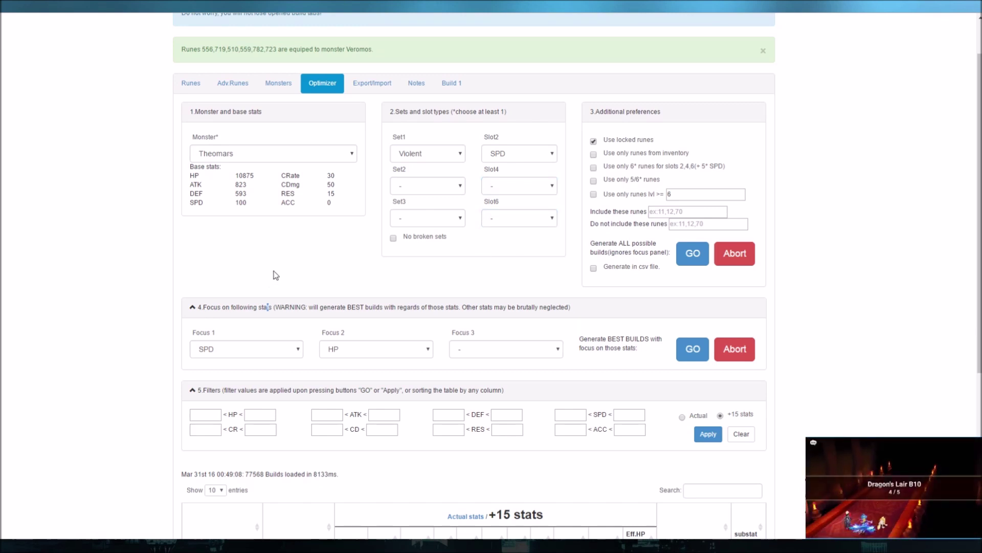
{"action": "left_click", "coordinate": [527, 154]}
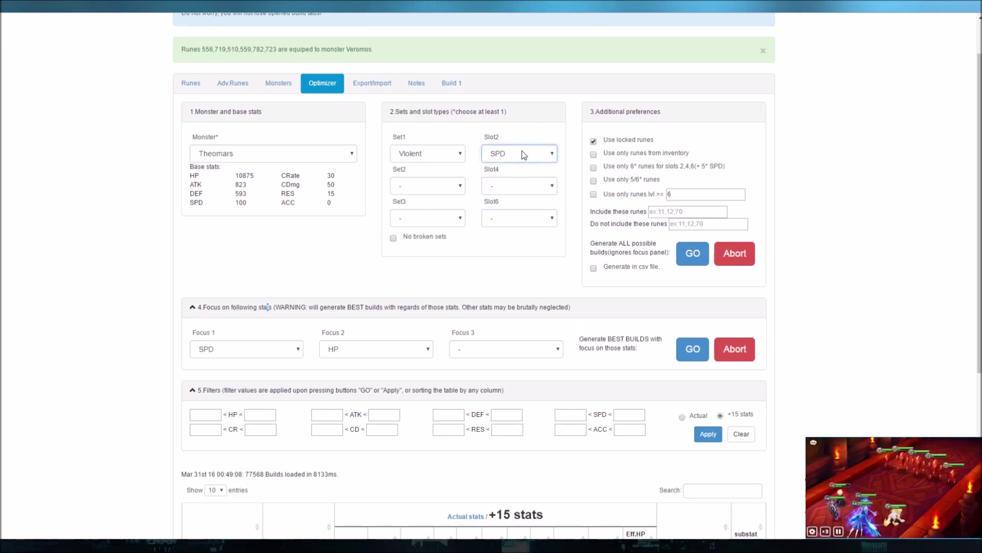
{"action": "left_click", "coordinate": [511, 167]}
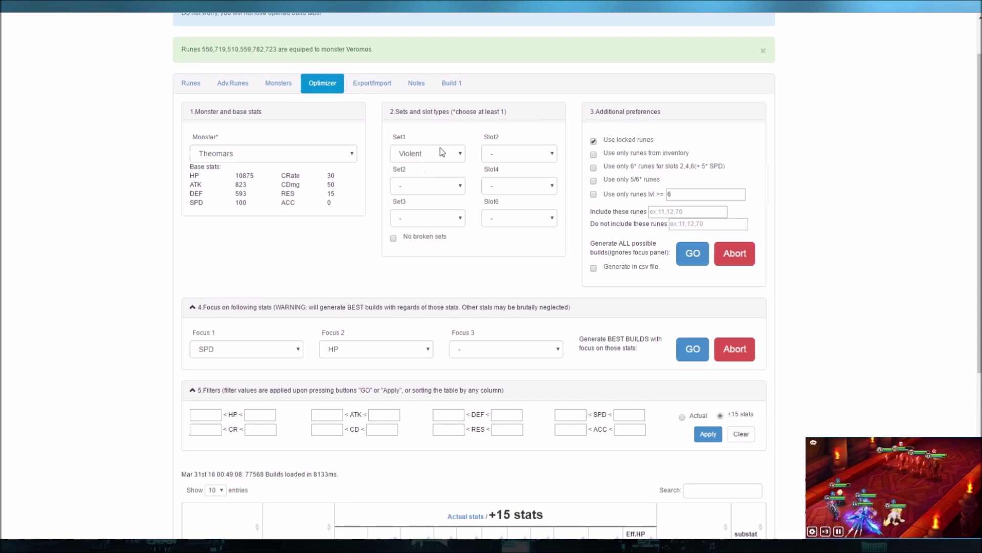
Step: Set the second set to Revenge and require SPD on slot 2, CDmg on slot 4 and ATK% on slot 6
{"action": "left_click", "coordinate": [410, 192]}
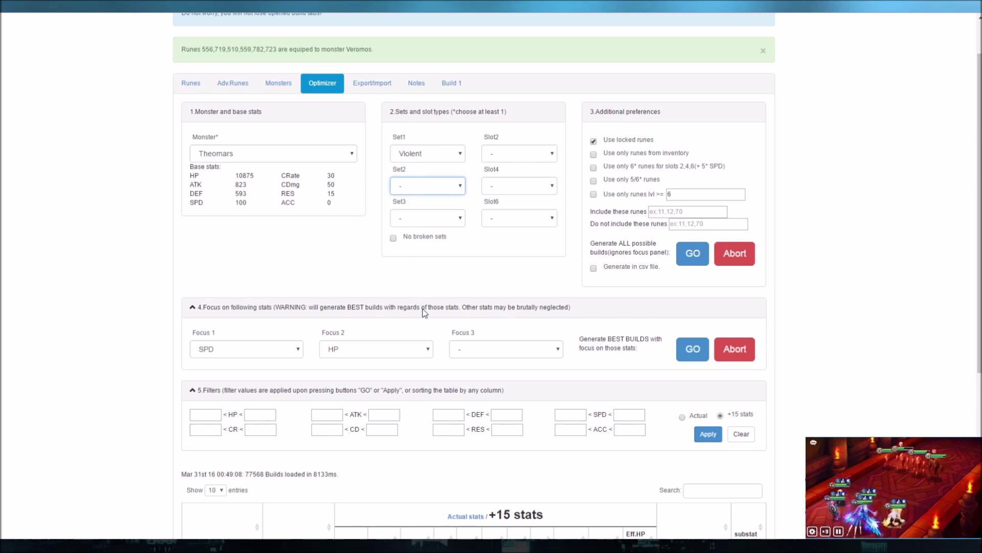
{"action": "left_click", "coordinate": [420, 326]}
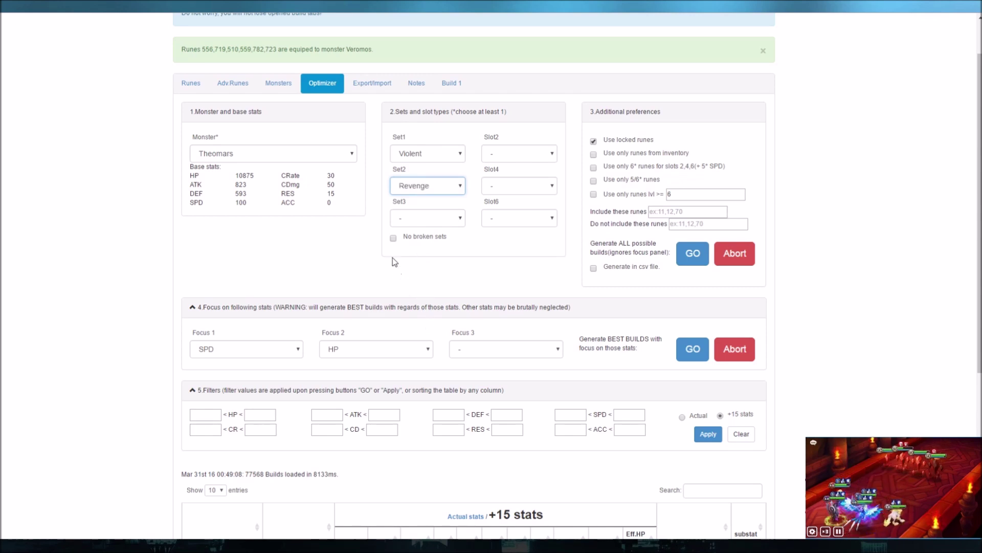
{"action": "left_click", "coordinate": [523, 160]}
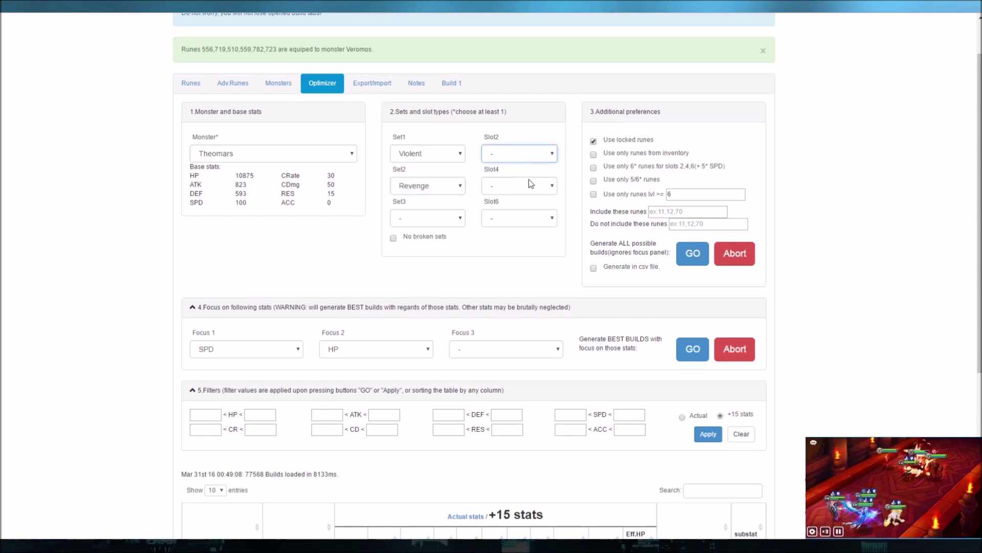
{"action": "left_click", "coordinate": [528, 193]}
{"action": "left_click", "coordinate": [523, 275]}
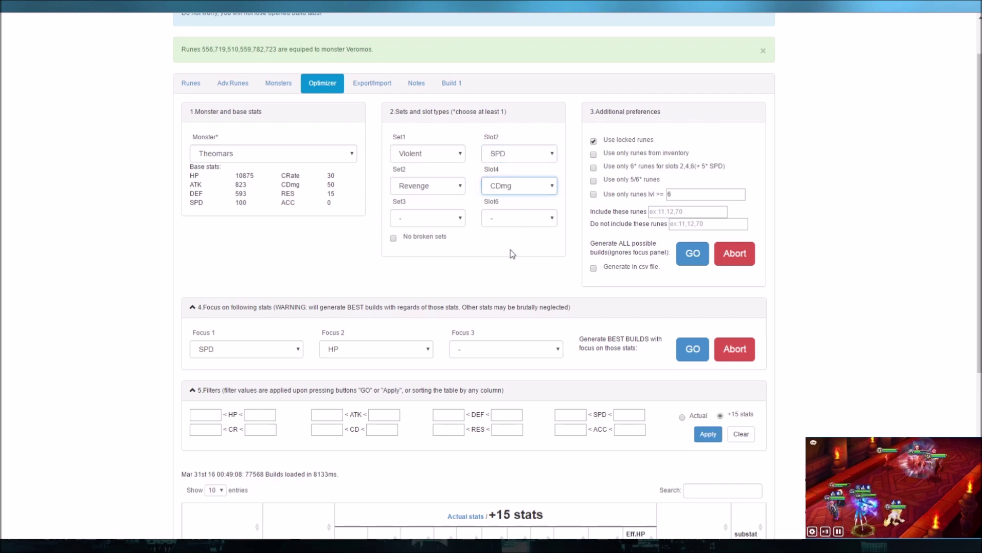
{"action": "left_click", "coordinate": [540, 221]}
{"action": "left_click", "coordinate": [513, 262]}
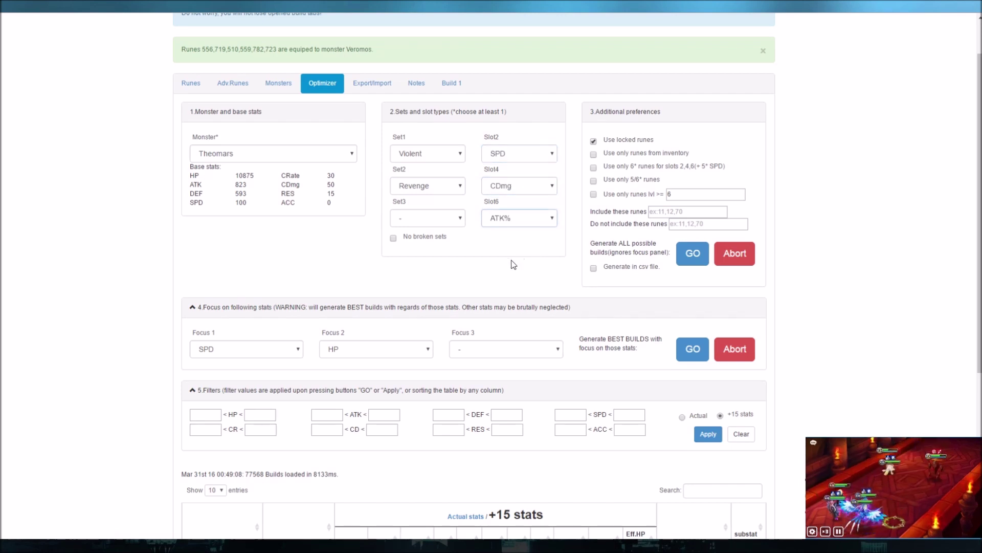
Step: Set the second focus stat to ATK and the third to CDmg, and generate the best builds for those stats
{"action": "left_click", "coordinate": [361, 346]}
{"action": "left_click", "coordinate": [348, 382]}
{"action": "left_click", "coordinate": [464, 353]}
{"action": "left_click", "coordinate": [475, 422]}
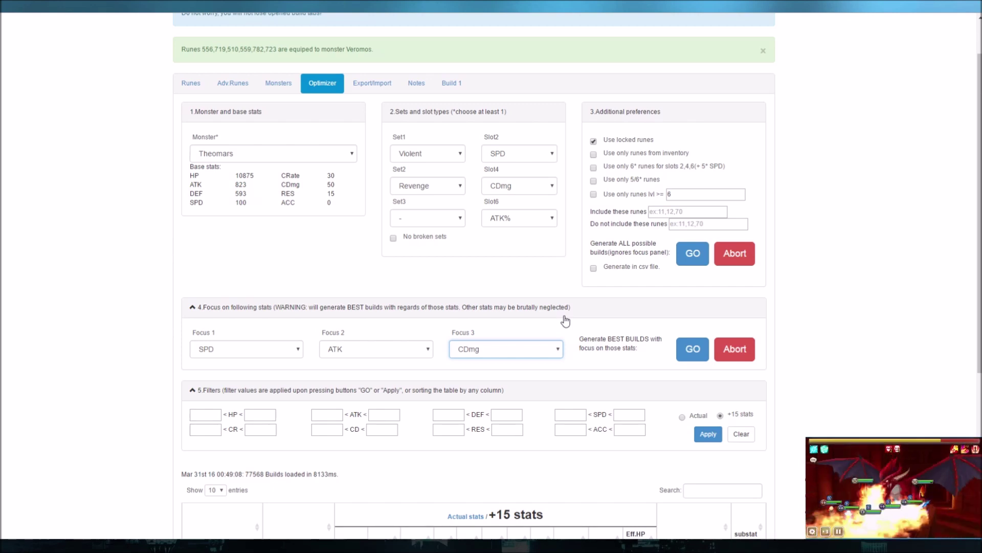
{"action": "left_click", "coordinate": [563, 291]}
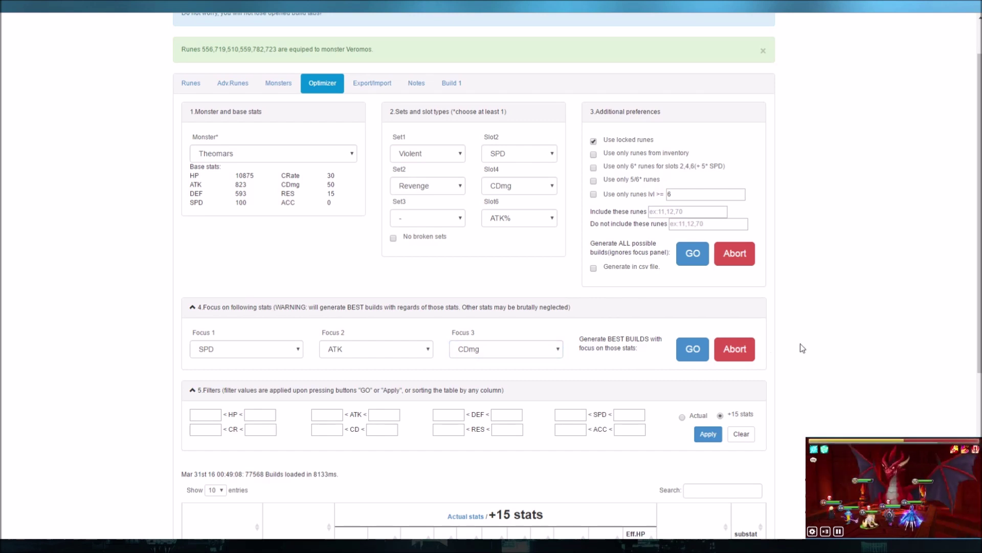
{"action": "scroll", "coordinate": [800, 343], "scroll_direction": "down", "scroll_amount": 2}
{"action": "left_click", "coordinate": [704, 245]}
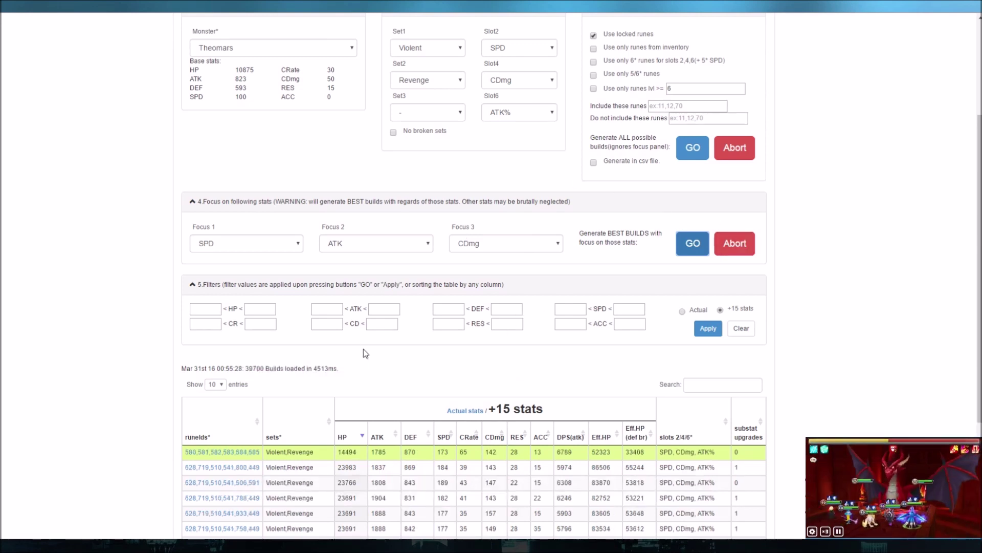
Step: Exclude locked runes, restrict the search to inventory runes only, and generate the best builds again
{"action": "scroll", "coordinate": [361, 352], "scroll_direction": "up", "scroll_amount": 2}
{"action": "left_click", "coordinate": [593, 141]}
{"action": "left_click", "coordinate": [593, 155]}
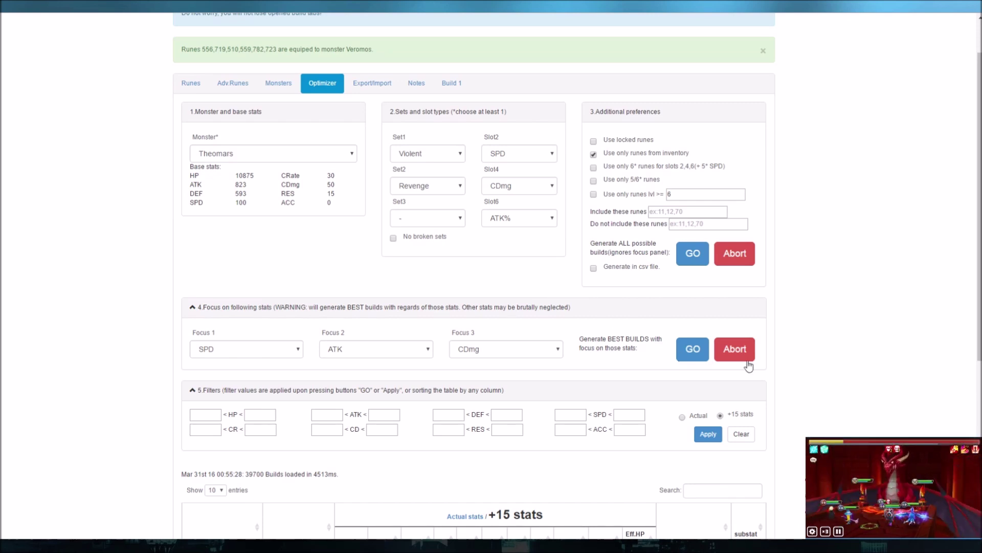
{"action": "left_click", "coordinate": [683, 357]}
{"action": "scroll", "coordinate": [817, 347], "scroll_direction": "down", "scroll_amount": 3}
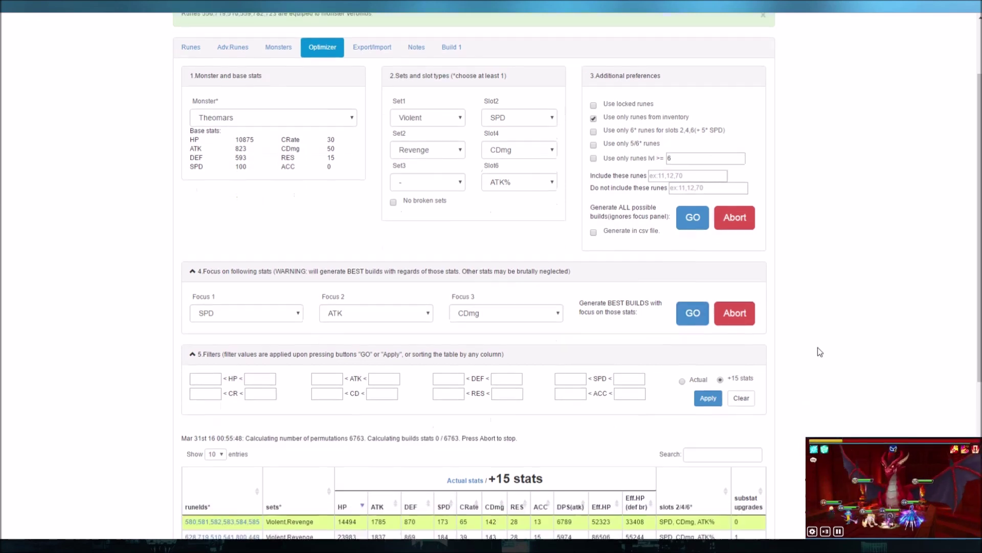
{"action": "scroll", "coordinate": [798, 318], "scroll_direction": "down", "scroll_amount": 3}
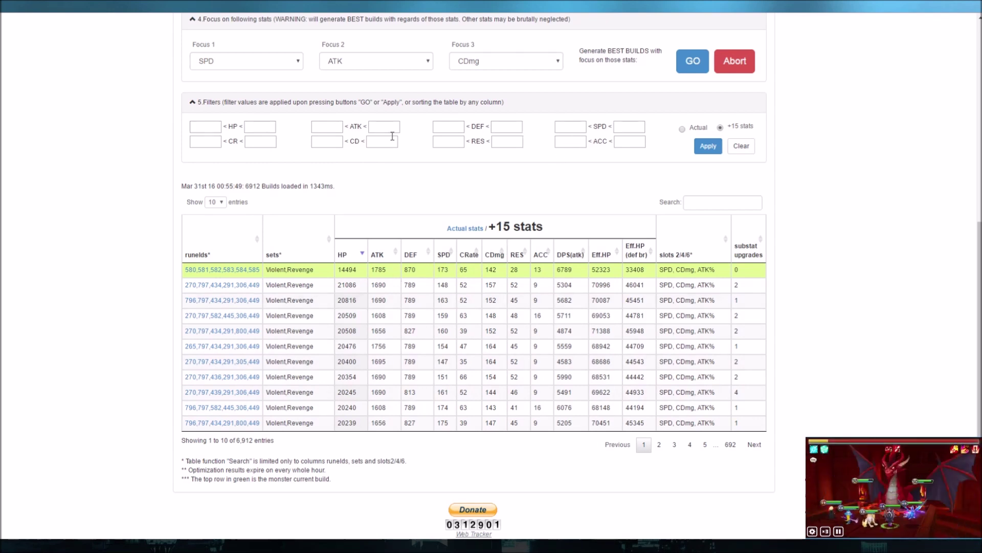
Step: Filter the builds to minimum CR 85 and minimum SPD 170, sort them by ATK, and regenerate the best builds
{"action": "left_click", "coordinate": [213, 147]}
{"action": "type", "text": "85"}
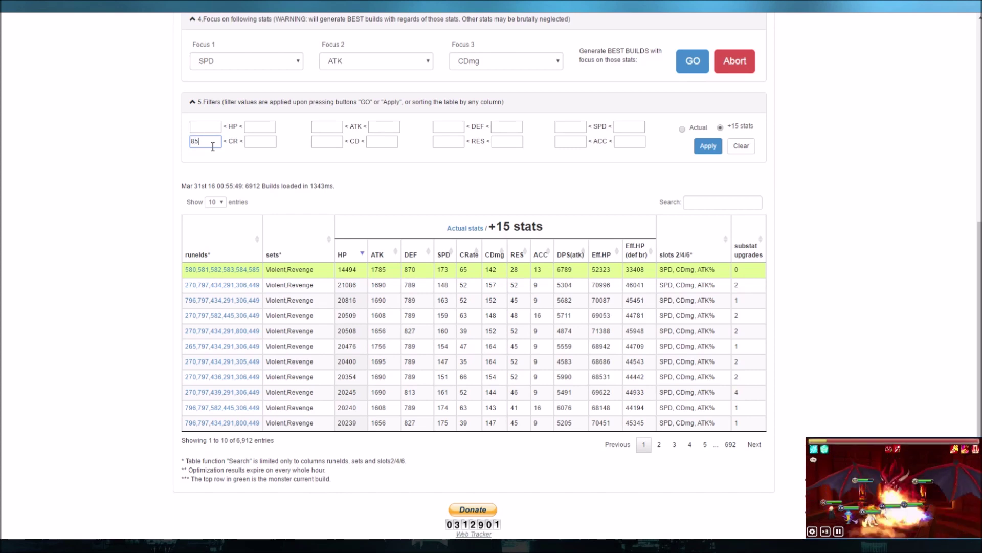
{"action": "left_click", "coordinate": [561, 127]}
{"action": "type", "text": "170"}
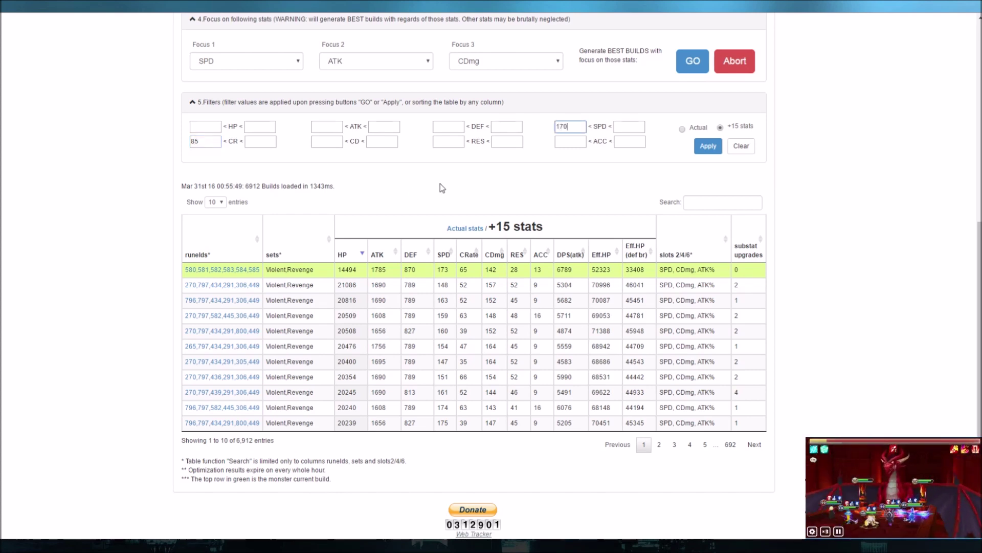
{"action": "left_click", "coordinate": [389, 245]}
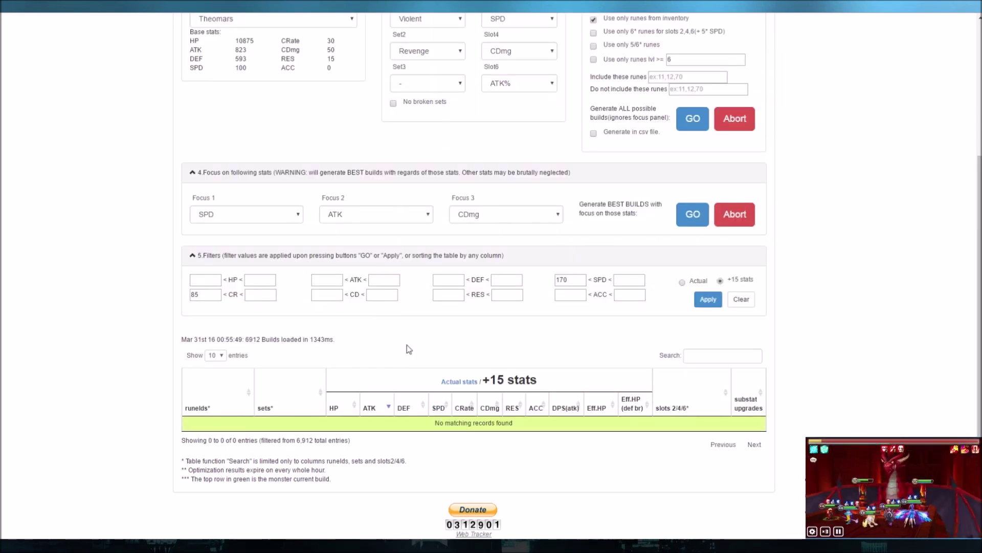
{"action": "left_click", "coordinate": [704, 221]}
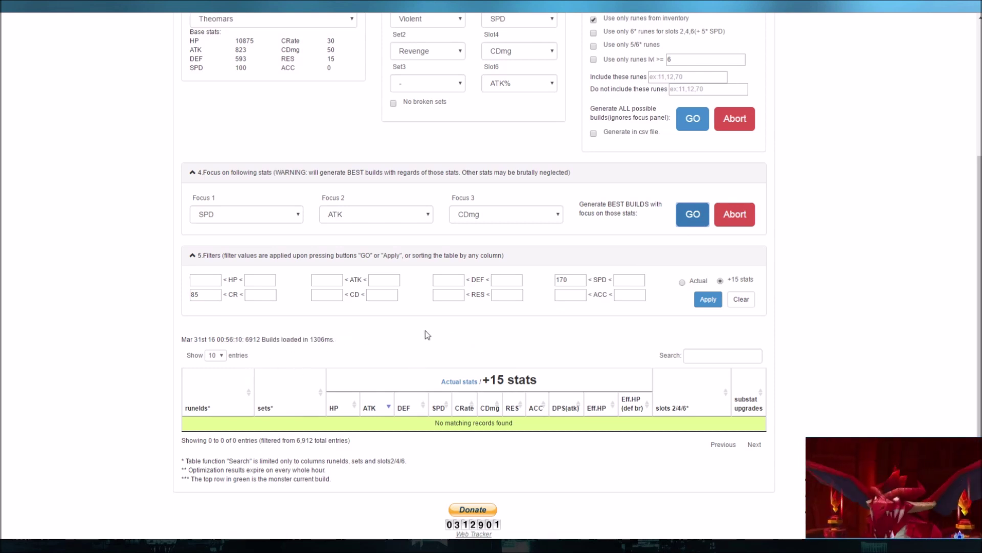
Step: Lower the build filters to minimum SPD 150 and minimum CR 70, apply them, and sort the builds by crit rate
{"action": "double_click", "coordinate": [561, 280]}
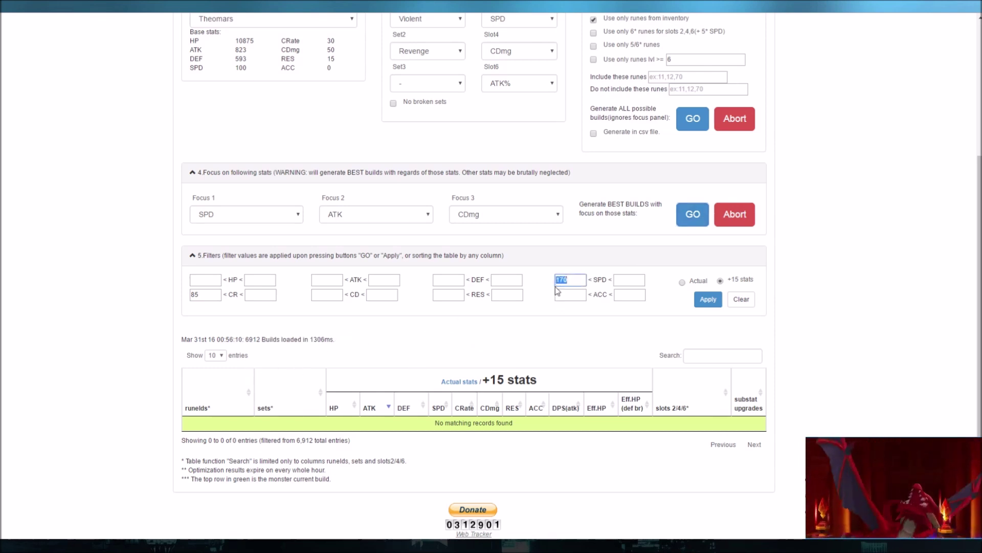
{"action": "type", "text": "150"}
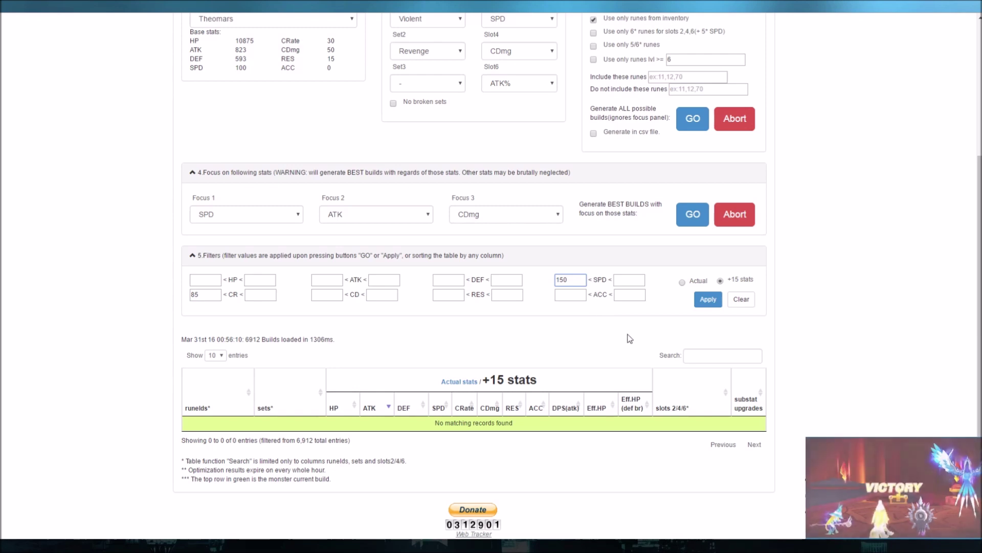
{"action": "scroll", "coordinate": [619, 345], "scroll_direction": "up", "scroll_amount": 1}
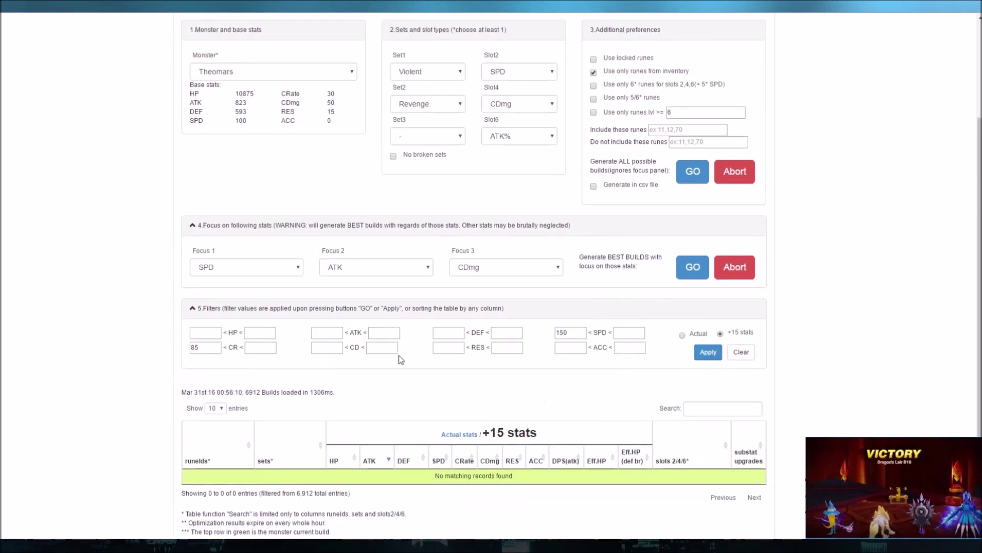
{"action": "left_click", "coordinate": [701, 357]}
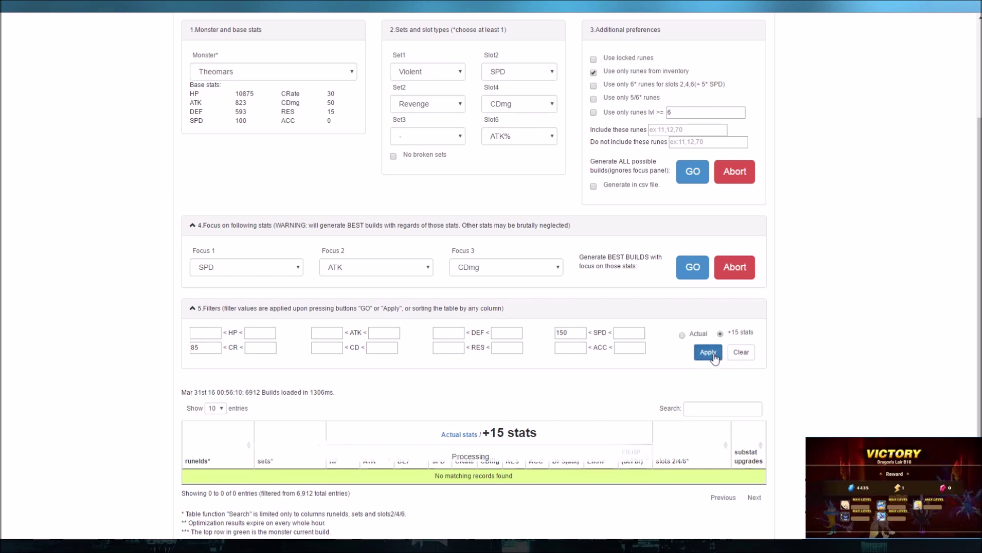
{"action": "double_click", "coordinate": [203, 347]}
{"action": "type", "text": "70"}
{"action": "left_click", "coordinate": [707, 353]}
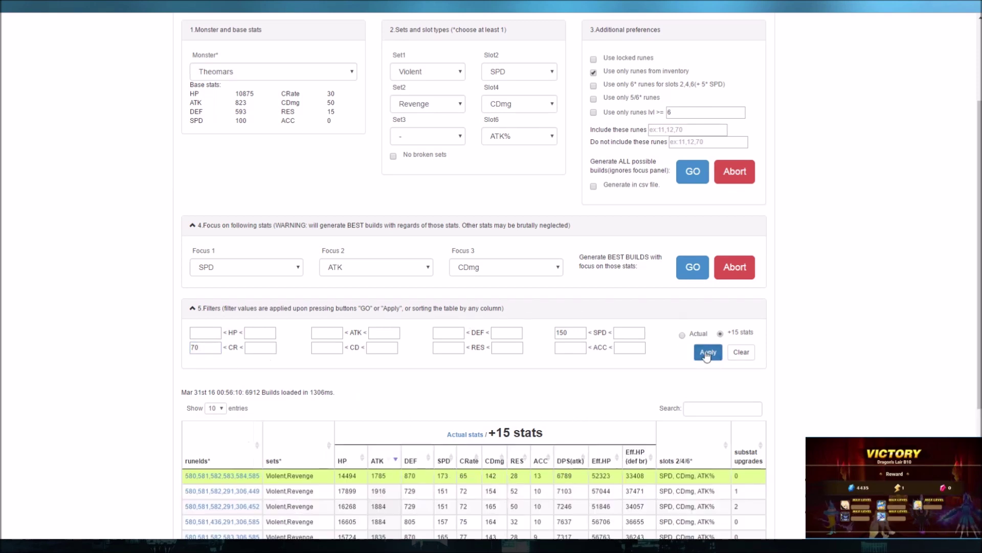
{"action": "scroll", "coordinate": [514, 391], "scroll_direction": "down", "scroll_amount": 2}
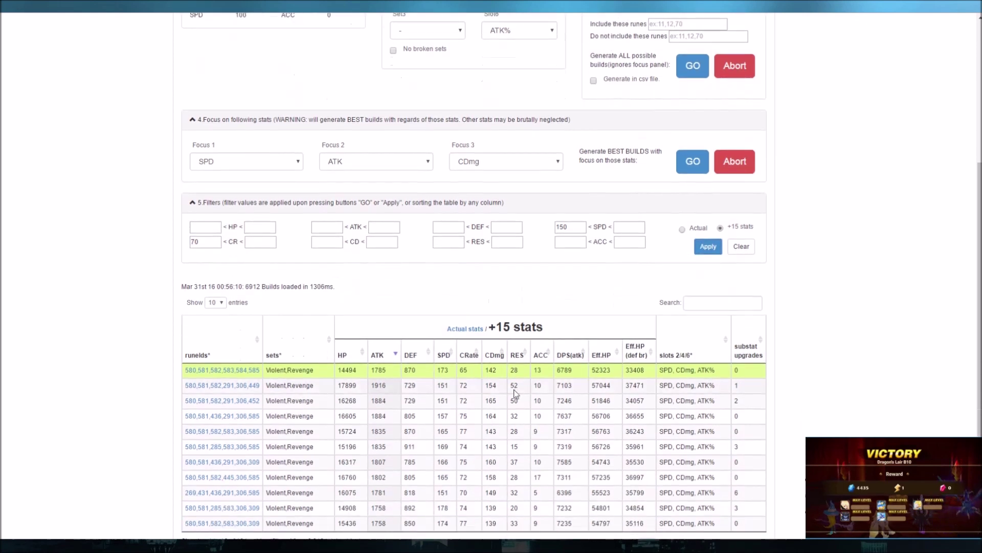
{"action": "left_click", "coordinate": [467, 357]}
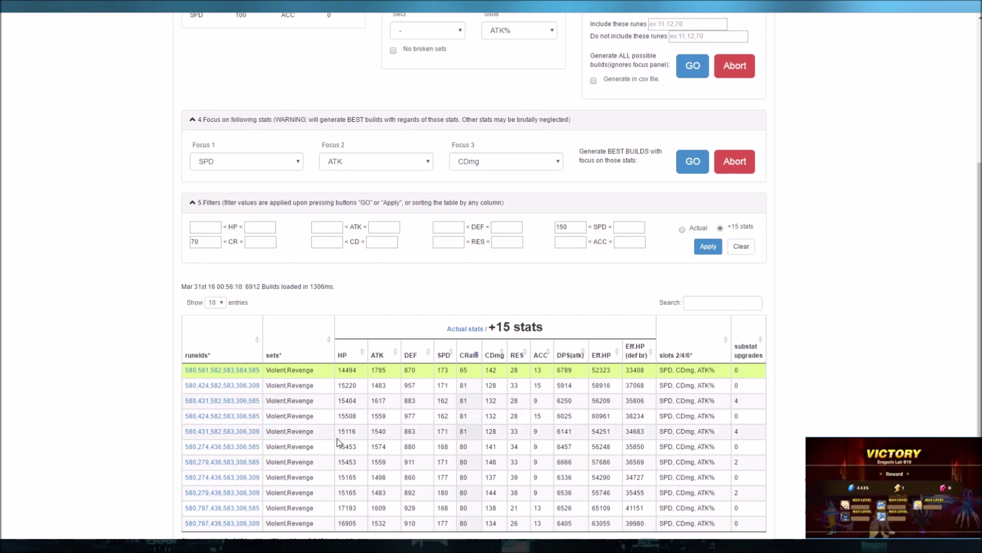
Step: Look up Theomars in the monster list and check the crit rate of its currently equipped build
{"action": "scroll", "coordinate": [105, 332], "scroll_direction": "up", "scroll_amount": 5}
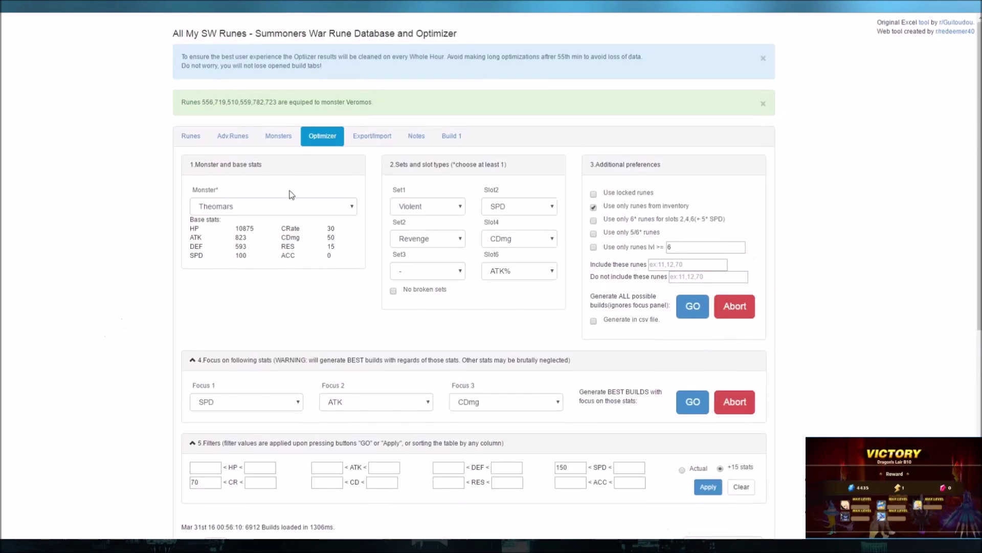
{"action": "left_click", "coordinate": [278, 136]}
{"action": "left_click", "coordinate": [521, 193]}
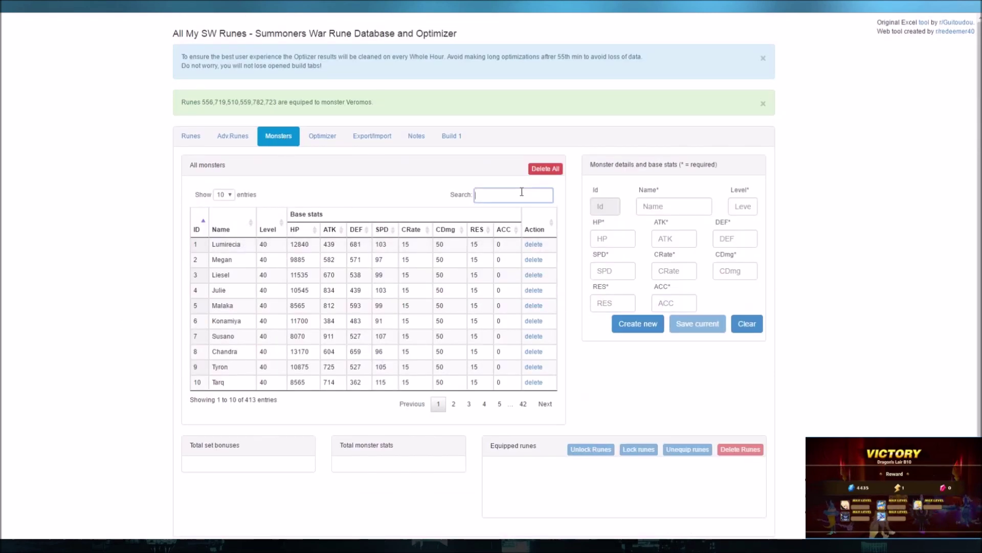
{"action": "type", "text": "Theo"}
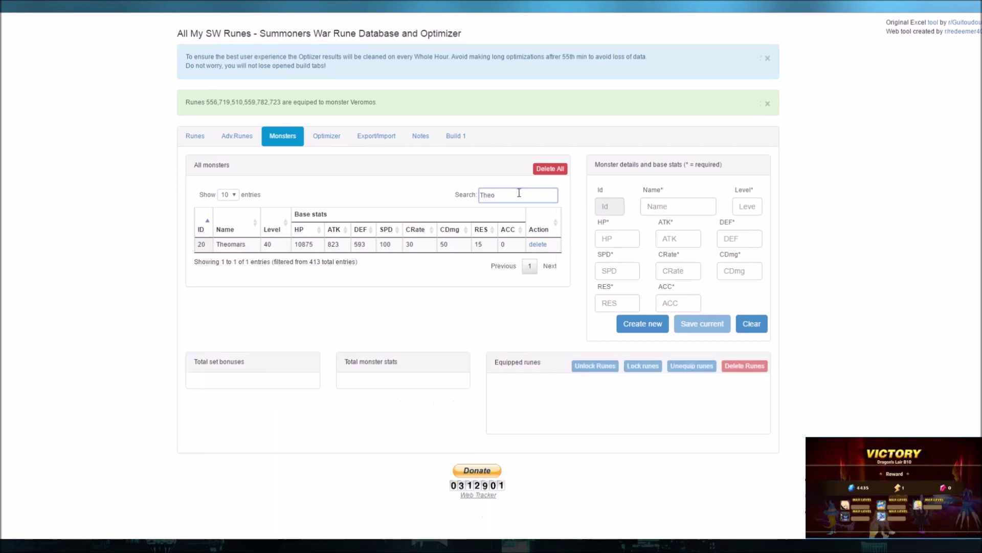
{"action": "left_click", "coordinate": [470, 245]}
{"action": "scroll", "coordinate": [61, 335], "scroll_direction": "down", "scroll_amount": 1}
{"action": "left_click_drag", "start_coordinate": [339, 412], "coordinate": [436, 411]}
{"action": "double_click", "coordinate": [440, 406]}
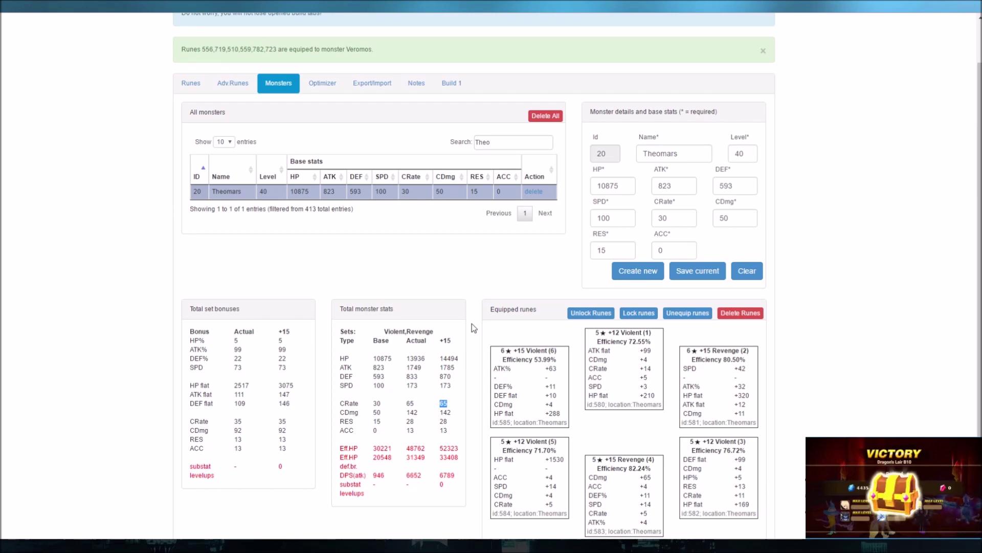
Step: Return to the optimizer results, raise the minimum CR filter to 81, apply it, and sort the builds by ATK
{"action": "left_click", "coordinate": [322, 82]}
{"action": "scroll", "coordinate": [136, 325], "scroll_direction": "down", "scroll_amount": 6}
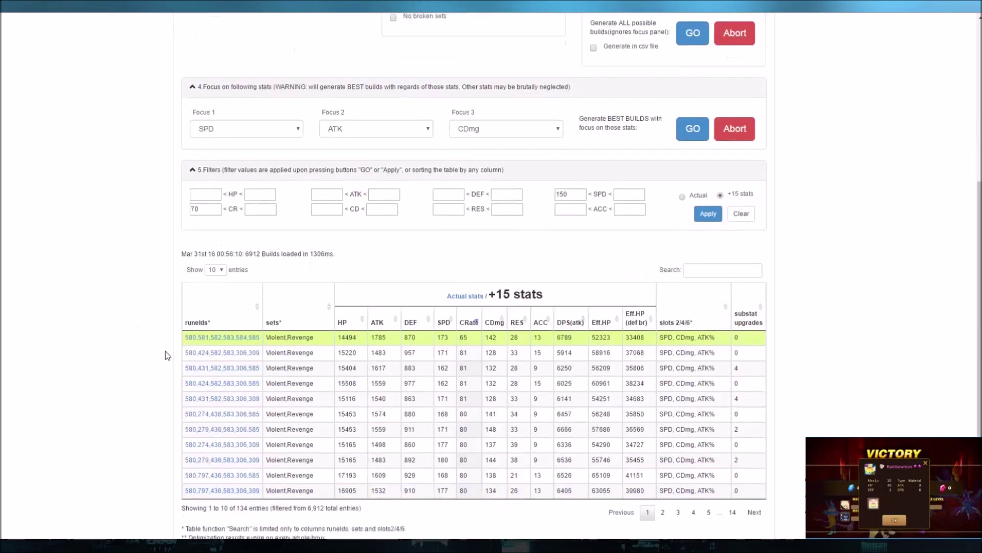
{"action": "left_click_drag", "start_coordinate": [213, 142], "coordinate": [109, 149]}
{"action": "type", "text": "81"}
{"action": "left_click", "coordinate": [708, 146]}
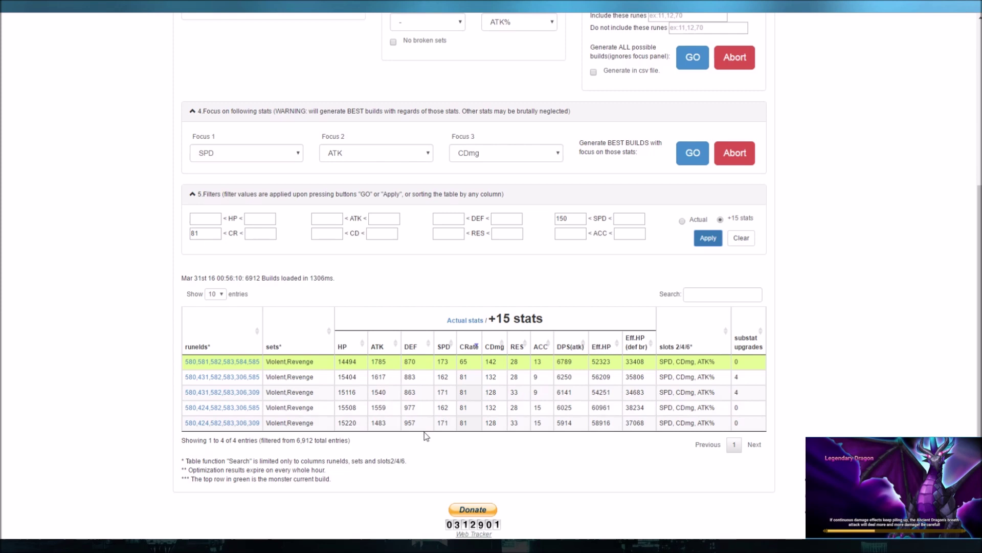
{"action": "left_click", "coordinate": [387, 346]}
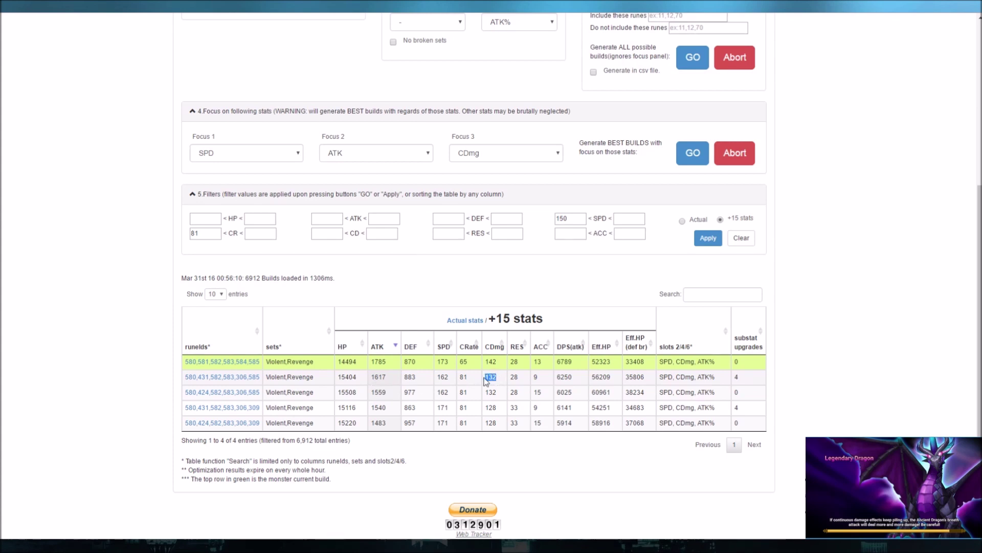
Step: Compare the filtered builds, open the new one with the highest ATK, and examine the substats of its slot 2 Revenge rune
{"action": "double_click", "coordinate": [537, 392]}
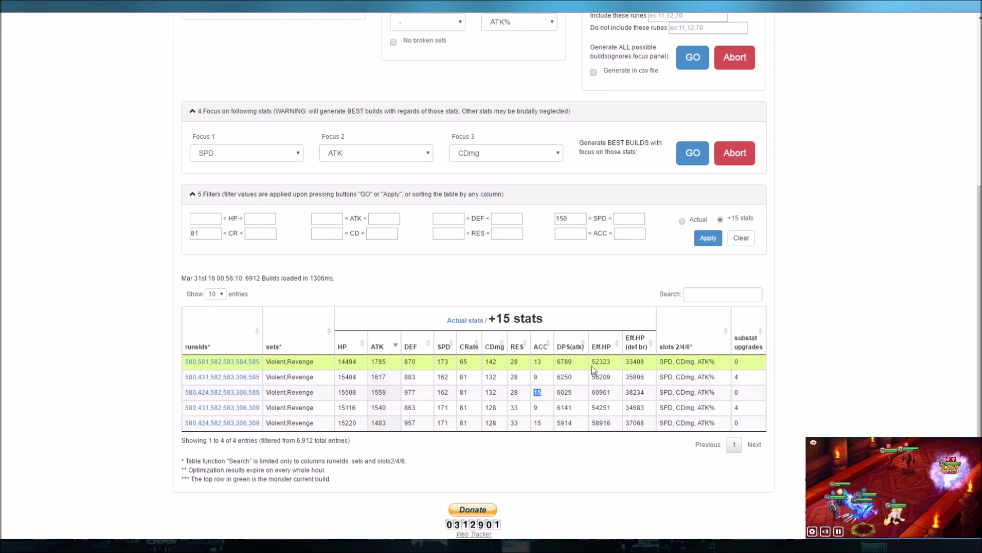
{"action": "left_click_drag", "start_coordinate": [750, 375], "coordinate": [535, 377]}
{"action": "left_click", "coordinate": [252, 377]}
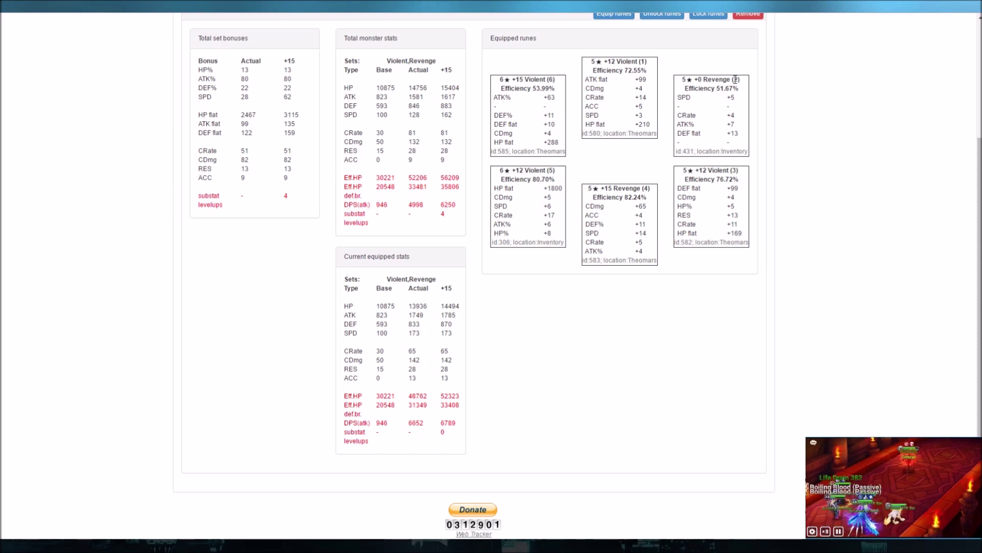
{"action": "left_click_drag", "start_coordinate": [271, 193], "coordinate": [295, 198]}
{"action": "left_click", "coordinate": [811, 138]}
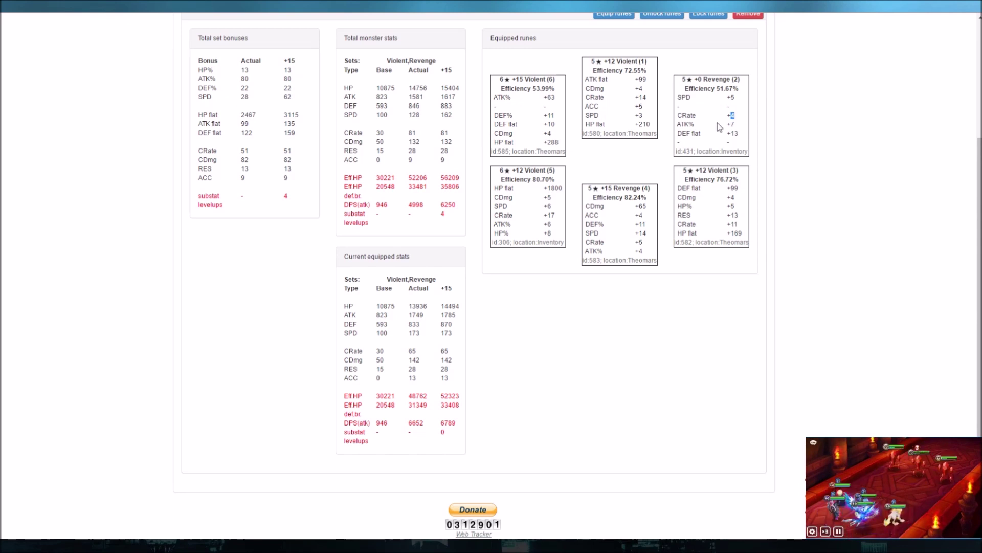
{"action": "left_click", "coordinate": [798, 129]}
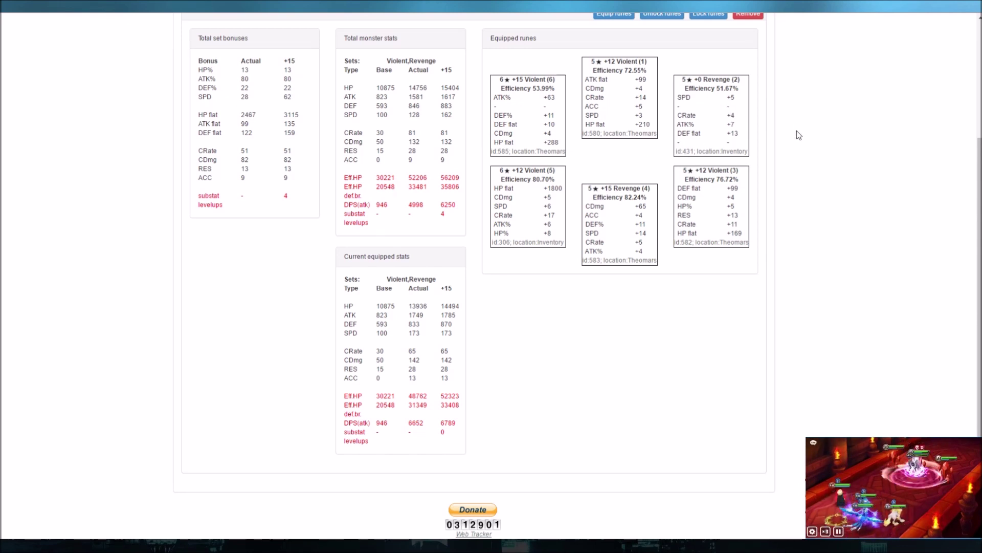
{"action": "left_click_drag", "start_coordinate": [737, 127], "coordinate": [727, 126]}
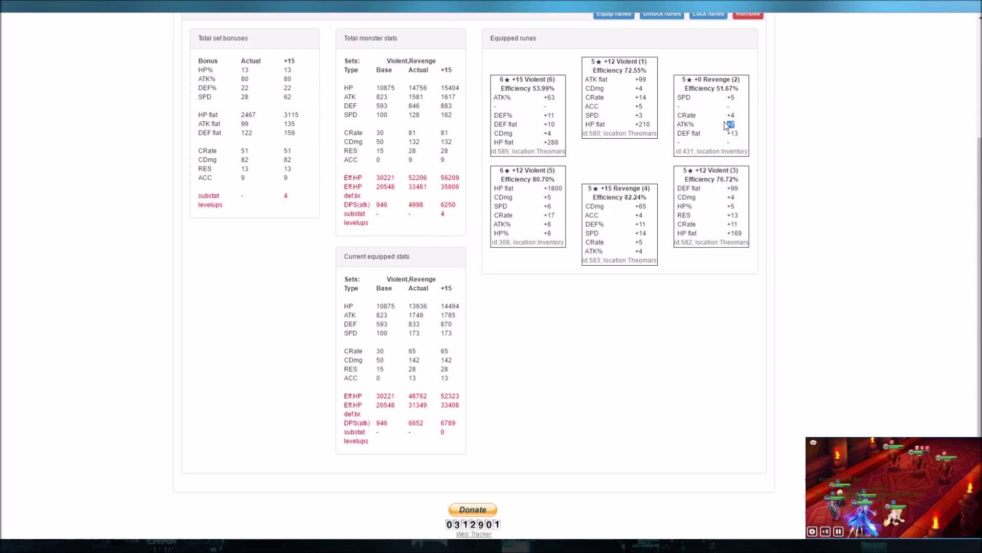
{"action": "left_click_drag", "start_coordinate": [743, 136], "coordinate": [719, 136]}
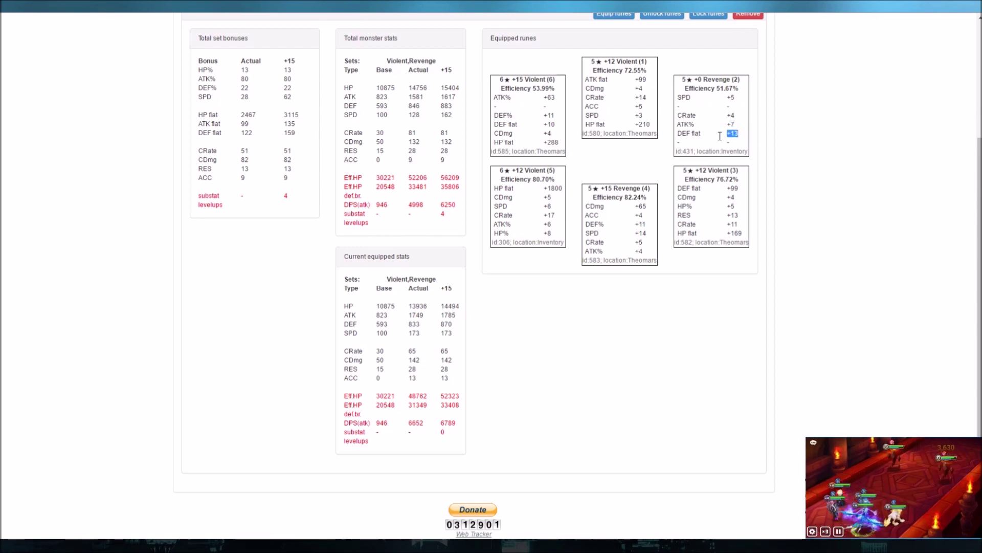
Step: Equip the runes of the opened Violent/Revenge build on Theomars
{"action": "left_click", "coordinate": [782, 148]}
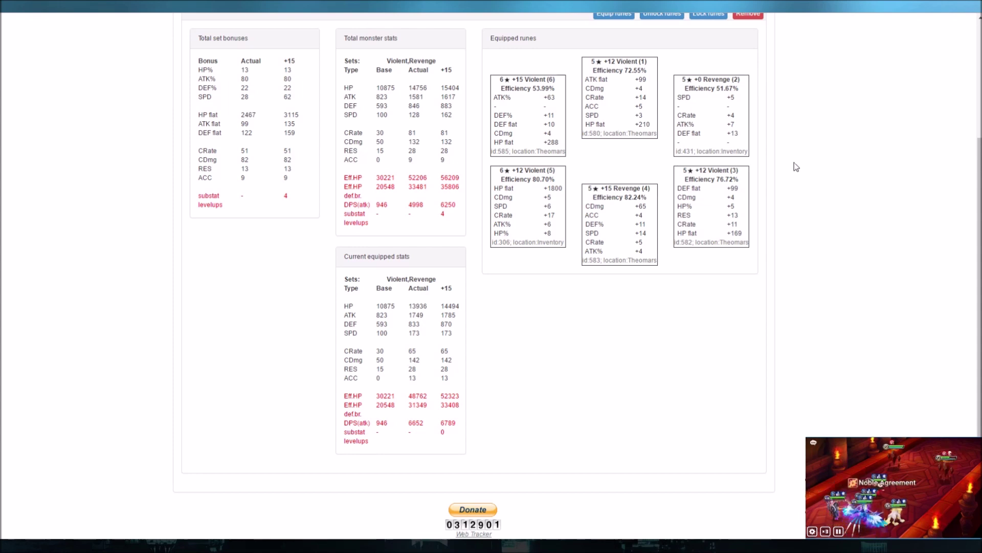
{"action": "scroll", "coordinate": [794, 228], "scroll_direction": "up", "scroll_amount": 2}
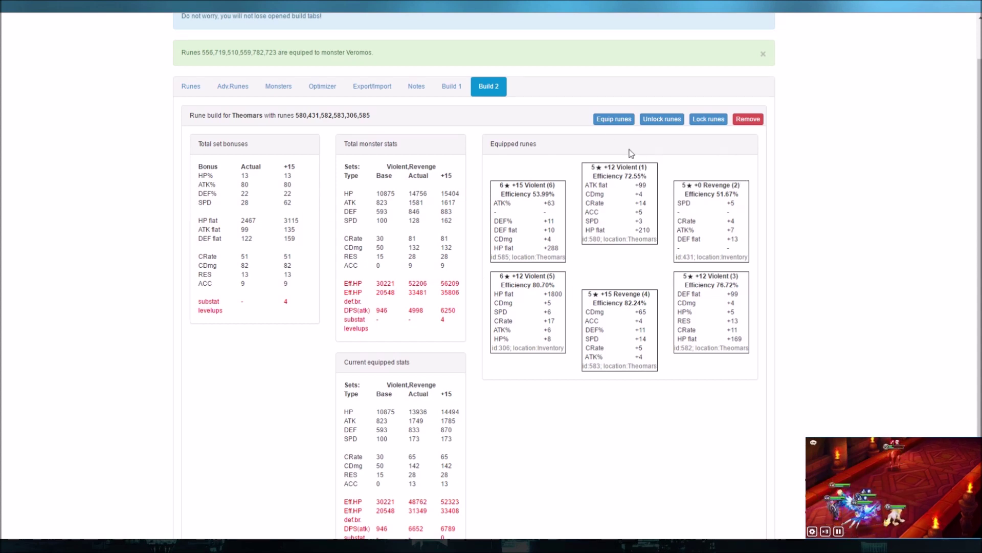
{"action": "left_click", "coordinate": [608, 123]}
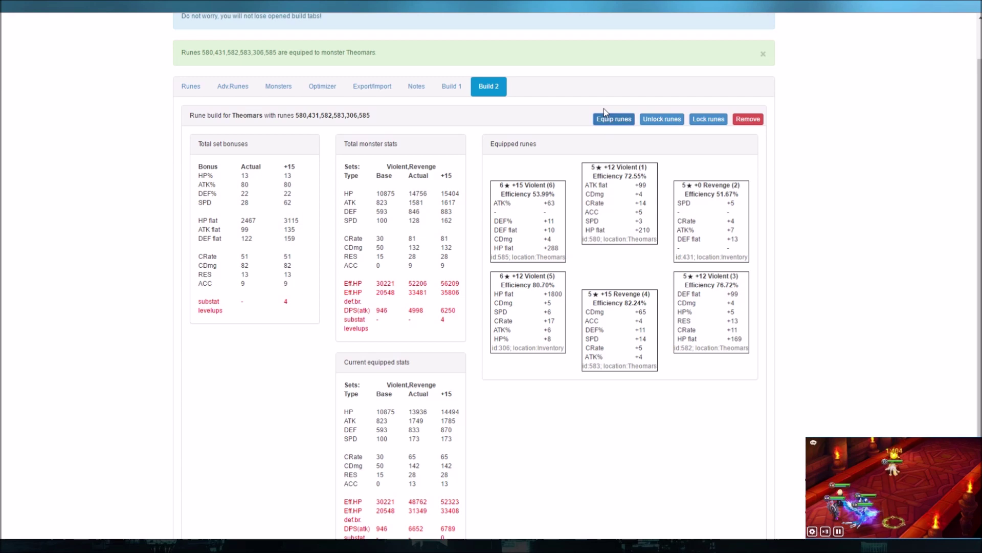
Step: Return to the optimizer, choose Lisa as the monster, and set the second rune set to Nemesis
{"action": "left_click", "coordinate": [322, 87]}
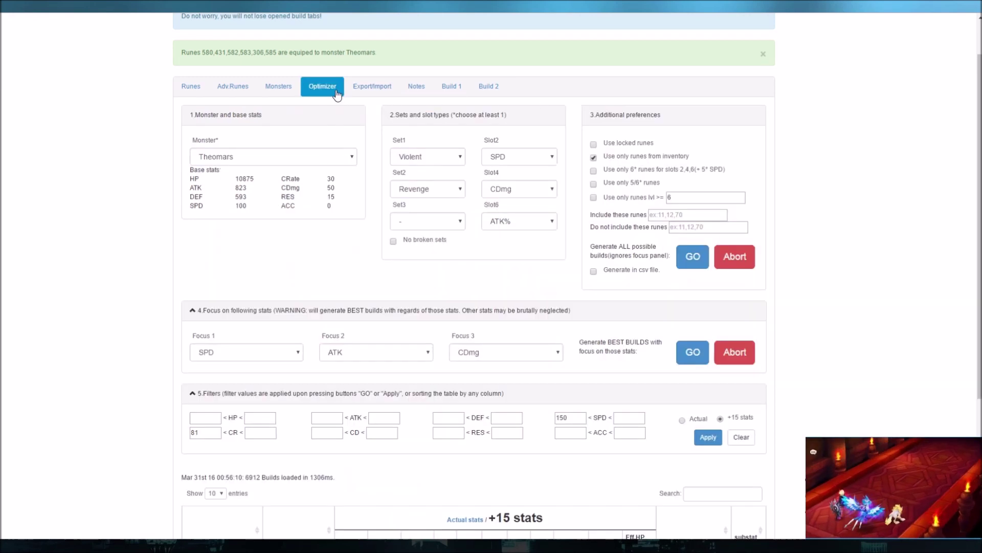
{"action": "left_click", "coordinate": [279, 162]}
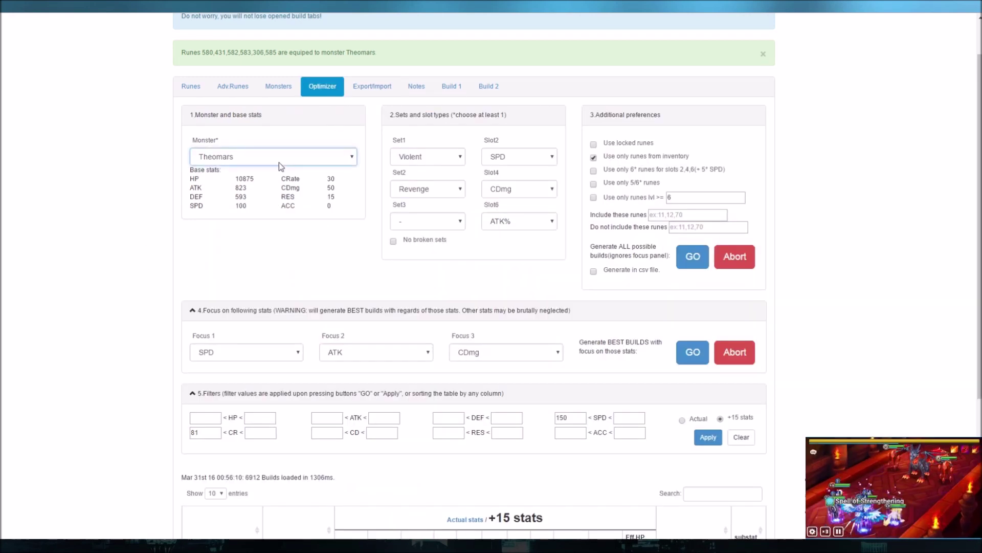
{"action": "type", "text": "lisa"}
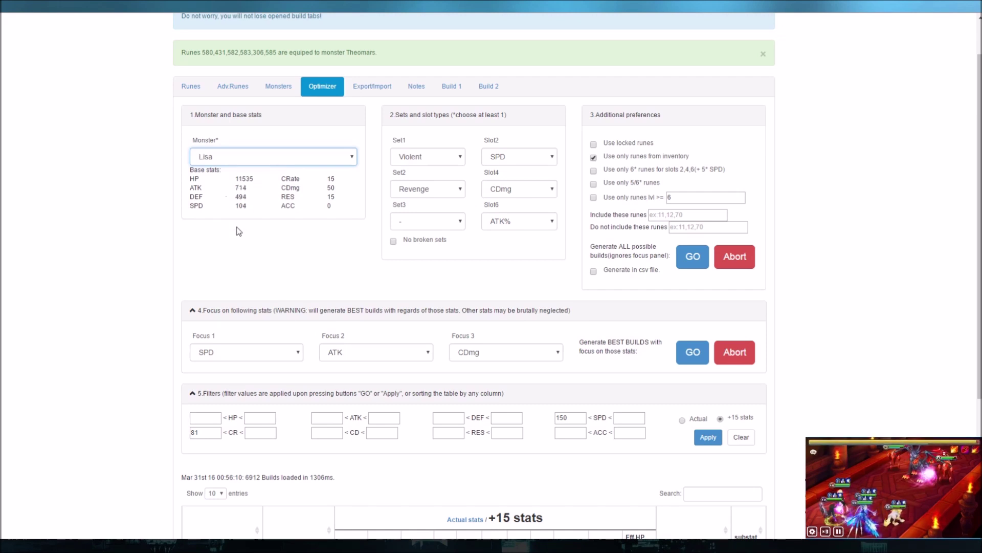
{"action": "left_click", "coordinate": [407, 195]}
{"action": "type", "text": "nemesis"}
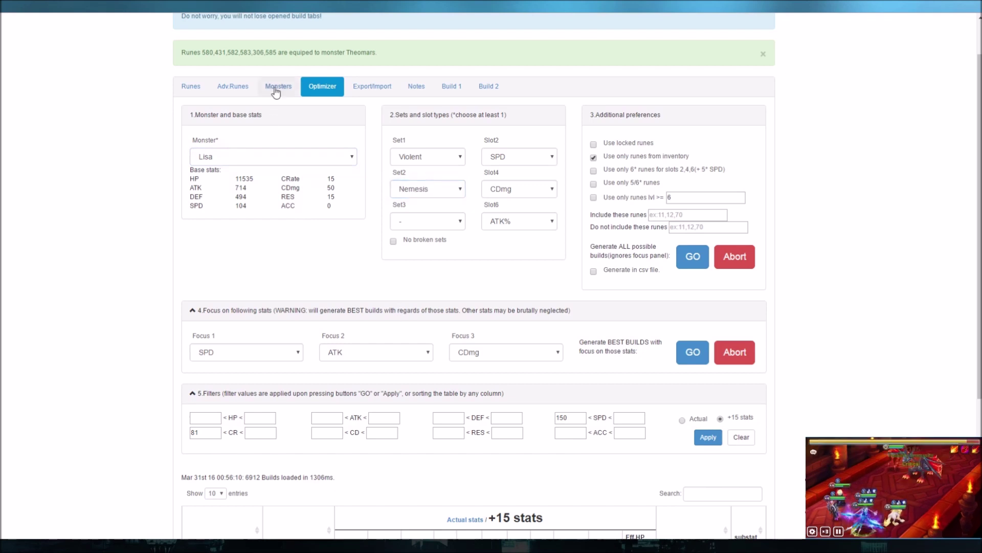
Step: Look up Lisa in the monster list and examine her total stats and currently equipped runes
{"action": "left_click", "coordinate": [276, 88]}
{"action": "type", "text": "Lisa"}
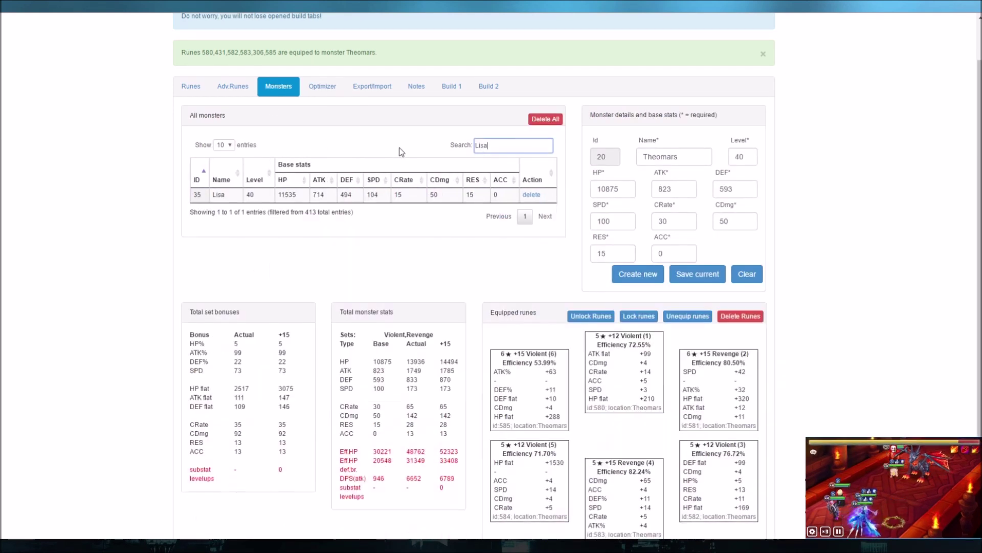
{"action": "left_click", "coordinate": [400, 196]}
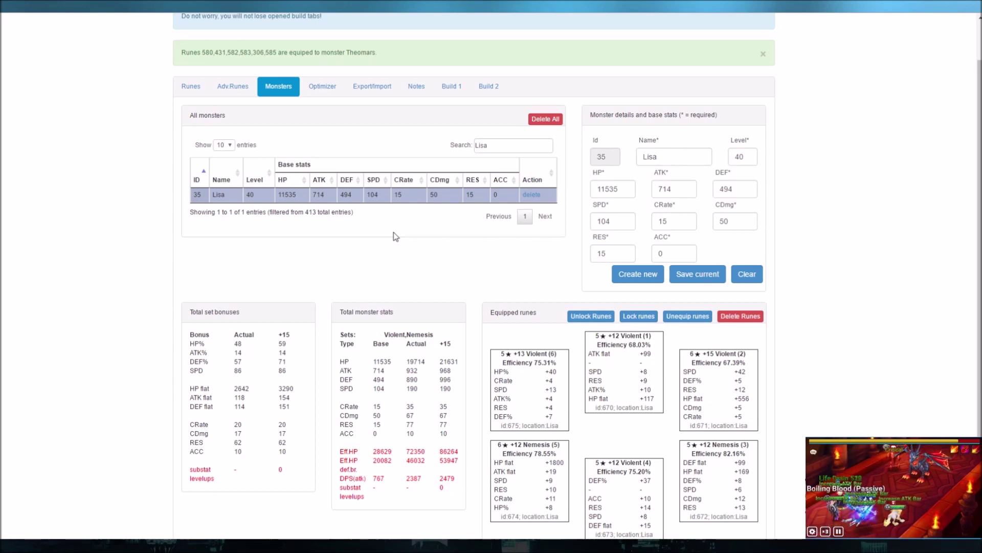
{"action": "scroll", "coordinate": [395, 236], "scroll_direction": "down", "scroll_amount": 3}
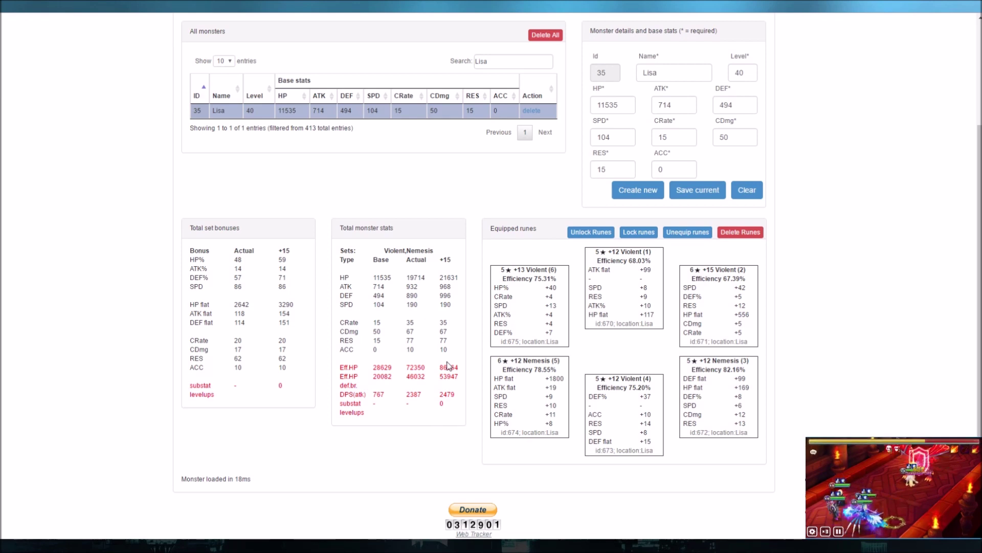
{"action": "left_click_drag", "start_coordinate": [453, 343], "coordinate": [432, 345]}
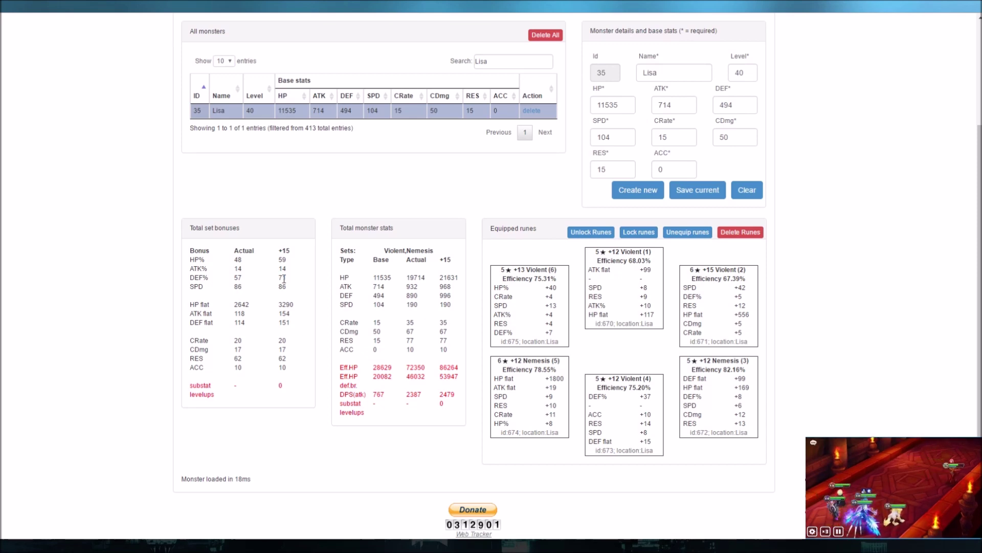
Step: Return to Lisa's optimizer setup and clear the main stat requirements for slots 4 and 6
{"action": "scroll", "coordinate": [406, 255], "scroll_direction": "up", "scroll_amount": 3}
{"action": "left_click", "coordinate": [317, 139]}
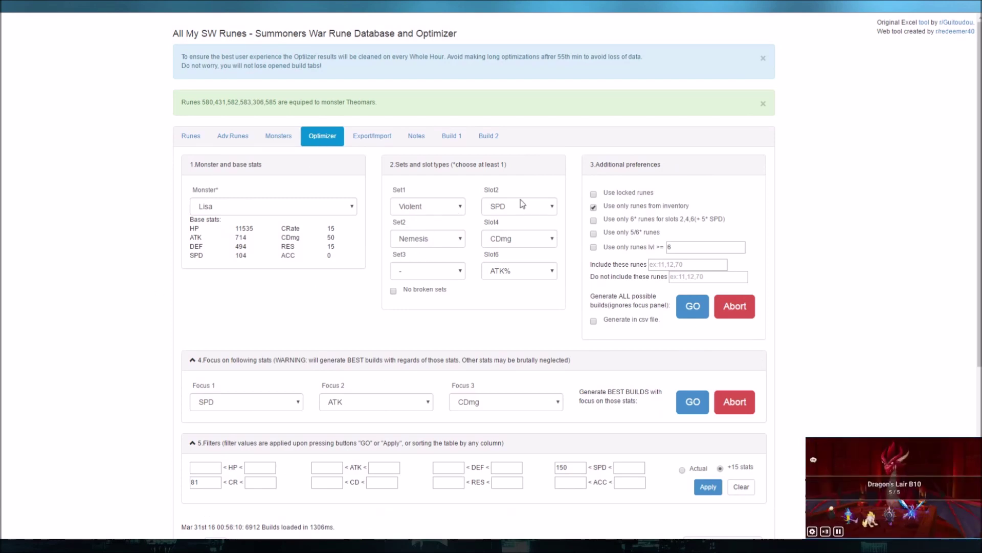
{"action": "left_click", "coordinate": [514, 241]}
{"action": "left_click", "coordinate": [520, 255]}
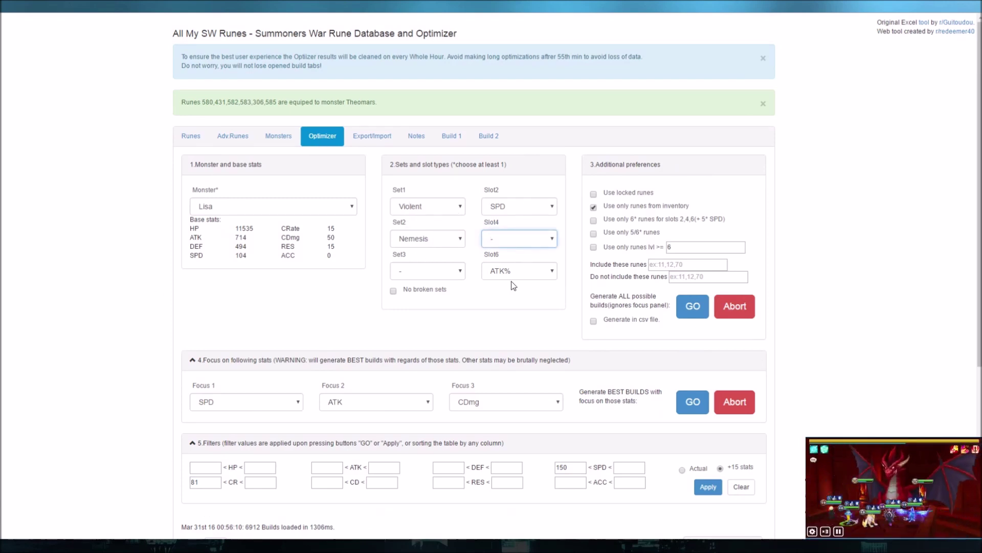
{"action": "left_click", "coordinate": [531, 271]}
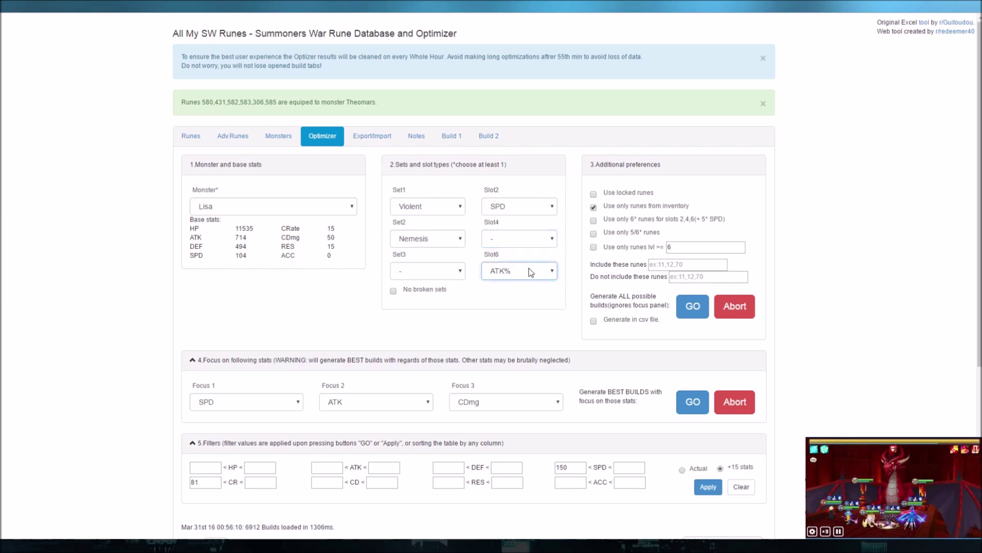
Step: Load the rune optimizer page afresh in a new browser tab and choose Theomars as the monster
{"action": "left_click", "coordinate": [273, 211]}
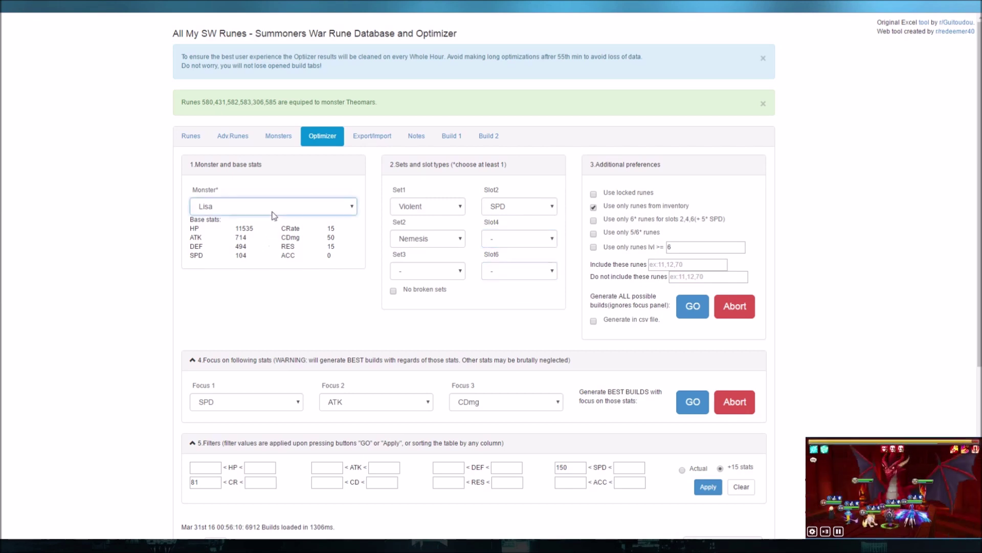
{"action": "type", "text": "te"}
{"action": "key", "text": "ctrl+t"}
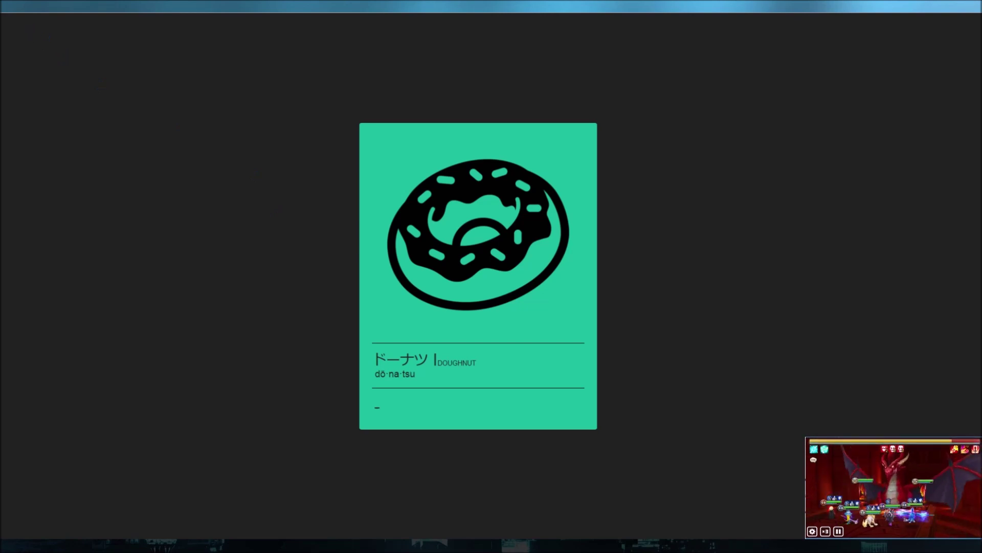
{"action": "left_click", "coordinate": [21, 7]}
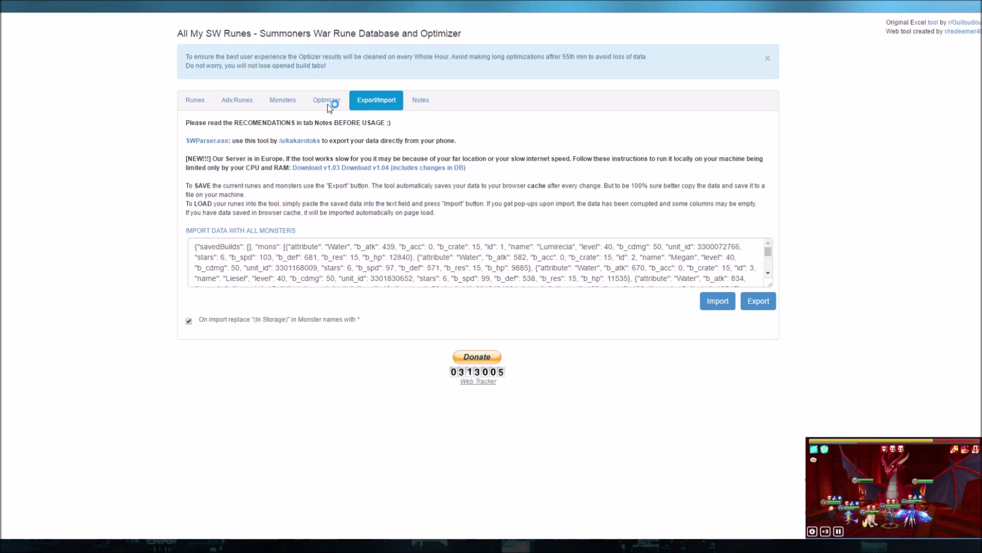
{"action": "left_click", "coordinate": [328, 103]}
{"action": "left_click", "coordinate": [315, 169]}
{"action": "key", "text": "t"}
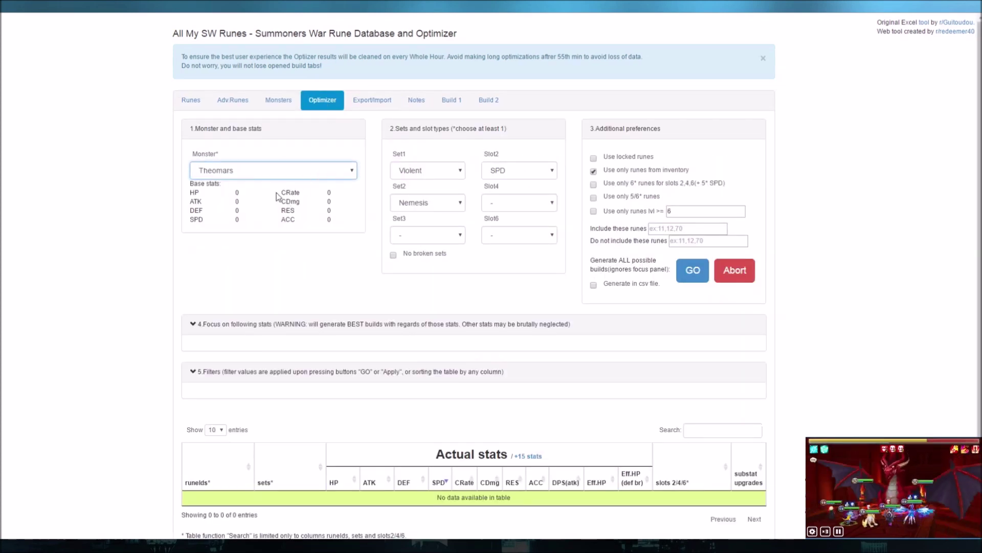
{"action": "left_click", "coordinate": [219, 363]}
Step: Set the second rune set to Revenge, slots 2 and 6 to ATK%, and slot 4 to CDmg
{"action": "left_click", "coordinate": [416, 208]}
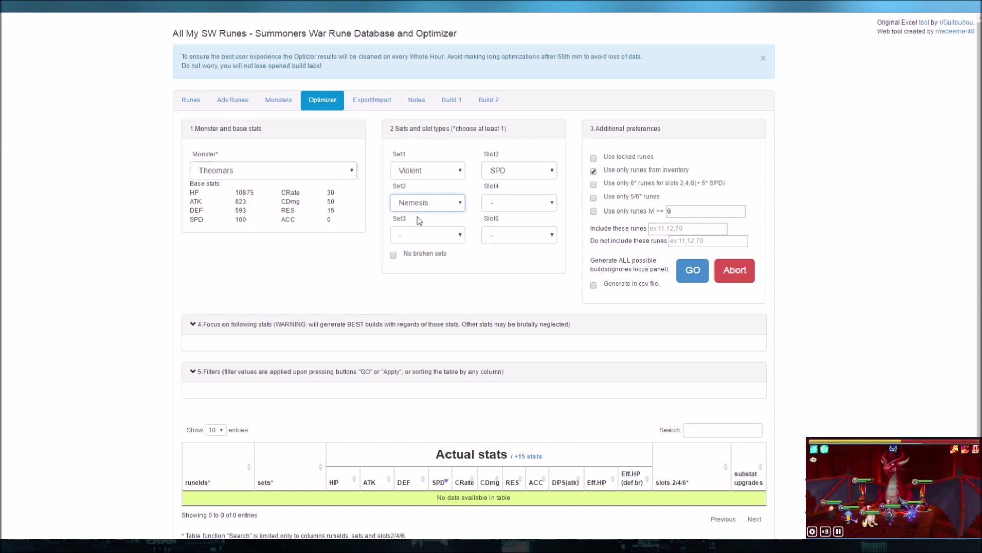
{"action": "left_click", "coordinate": [436, 342]}
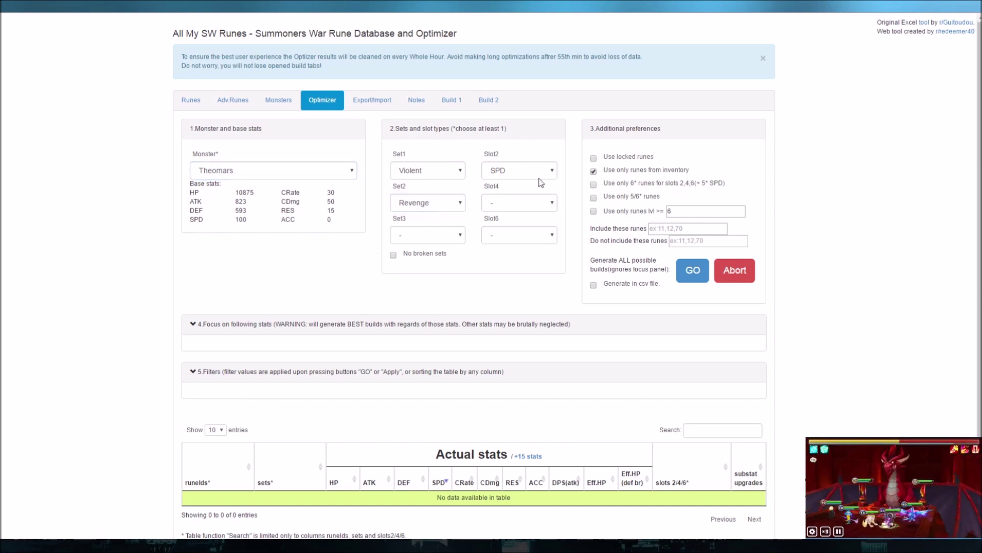
{"action": "left_click", "coordinate": [549, 177]}
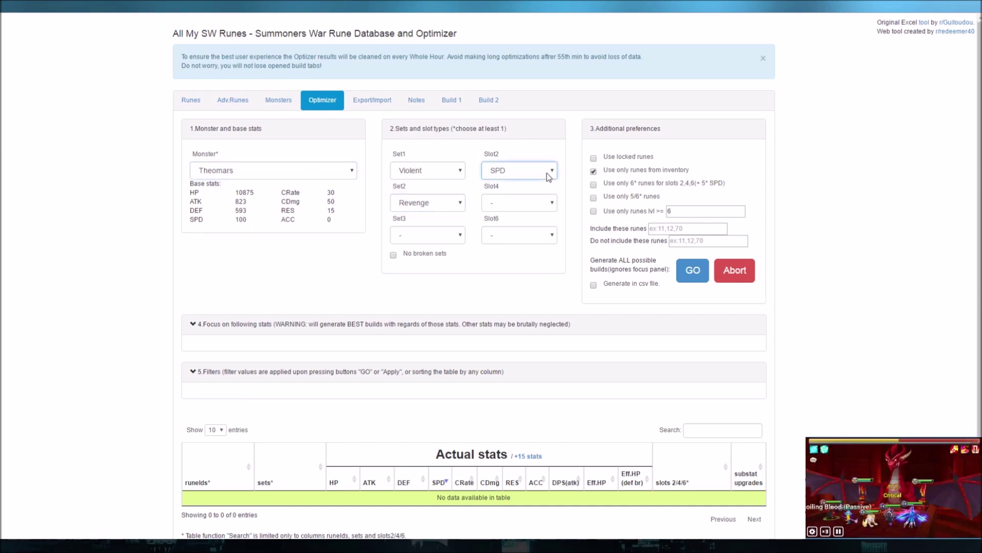
{"action": "left_click", "coordinate": [523, 208]}
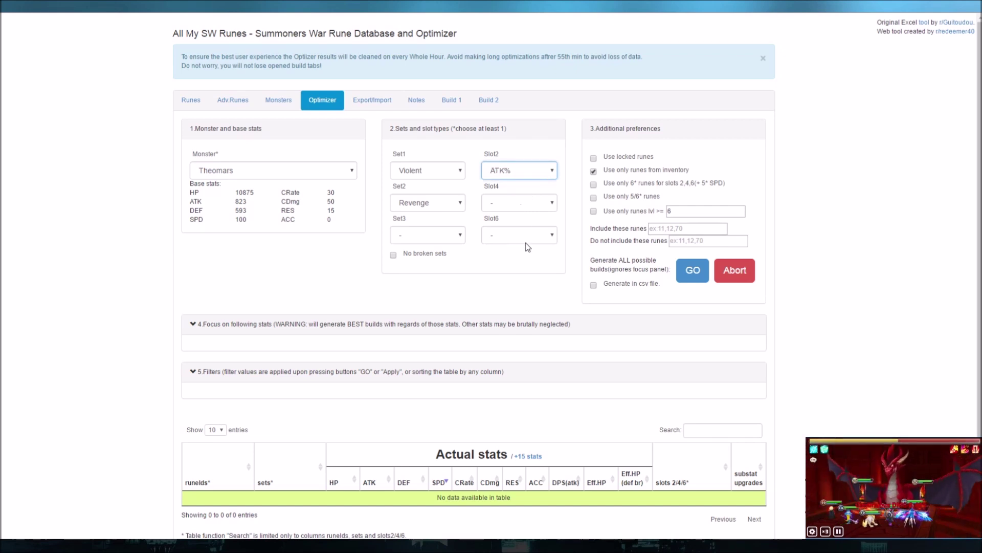
{"action": "left_click", "coordinate": [526, 242]}
{"action": "left_click", "coordinate": [524, 262]}
{"action": "left_click", "coordinate": [532, 196]}
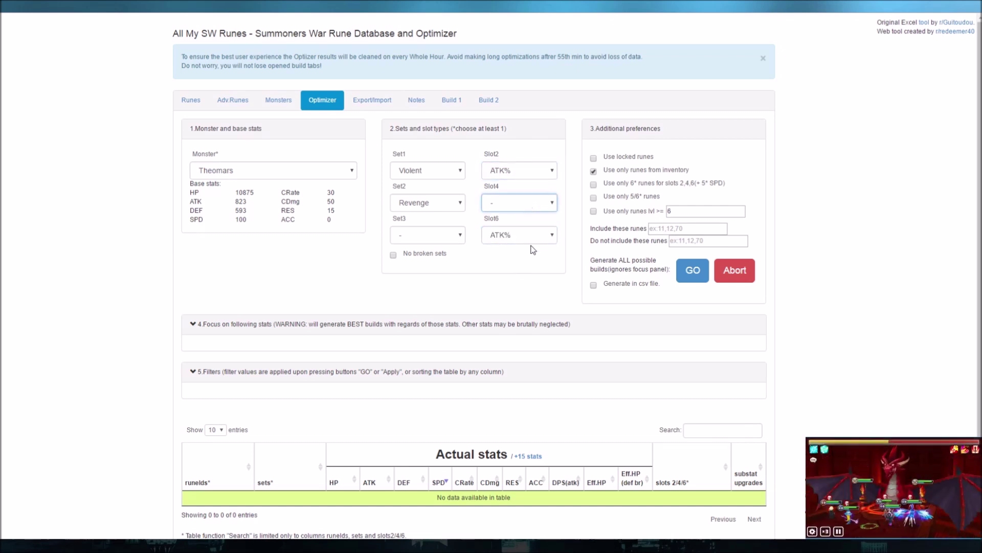
{"action": "left_click", "coordinate": [527, 292]}
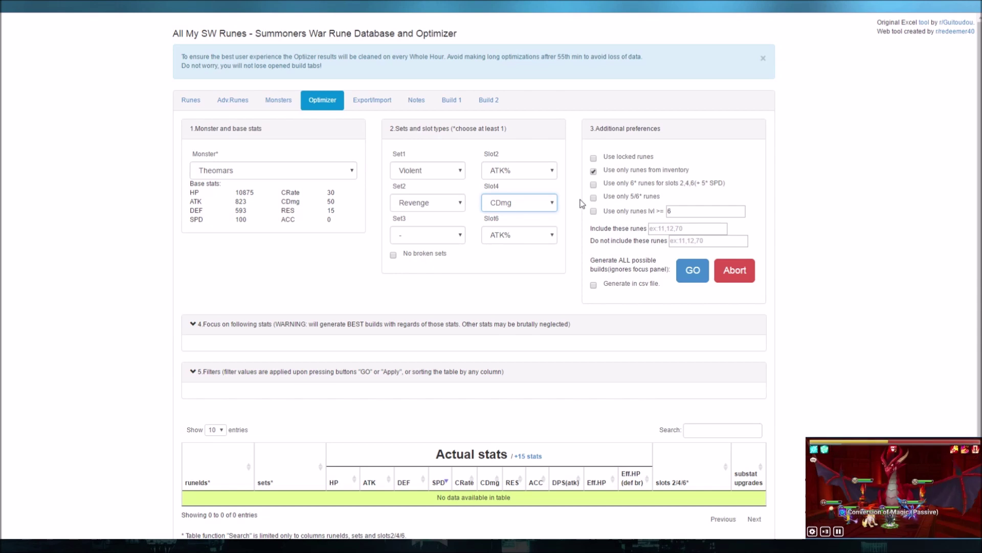
Step: Generate Theomars' best builds focused on SPD, ATK and CDmg, and show their +15 stats along with the filters
{"action": "left_click", "coordinate": [193, 328]}
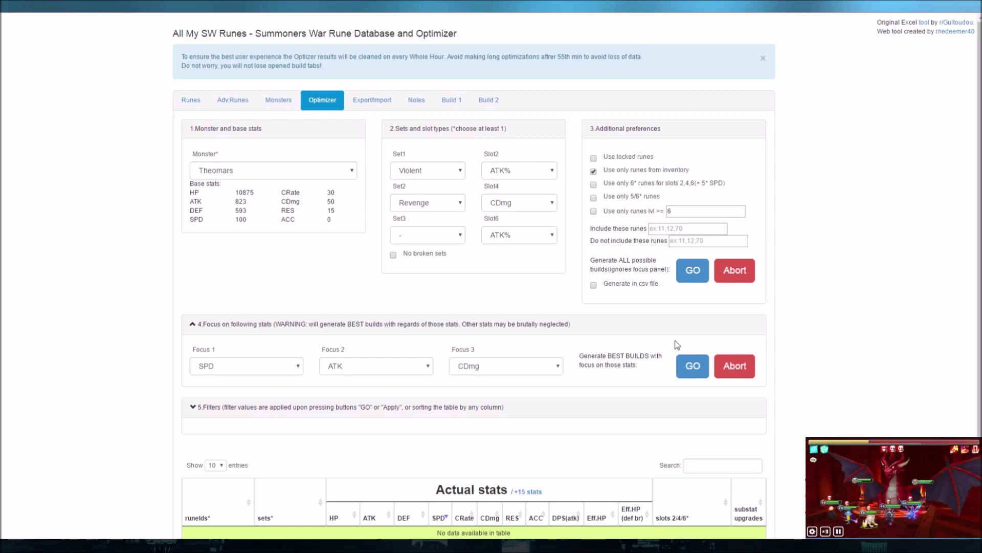
{"action": "left_click", "coordinate": [692, 365]}
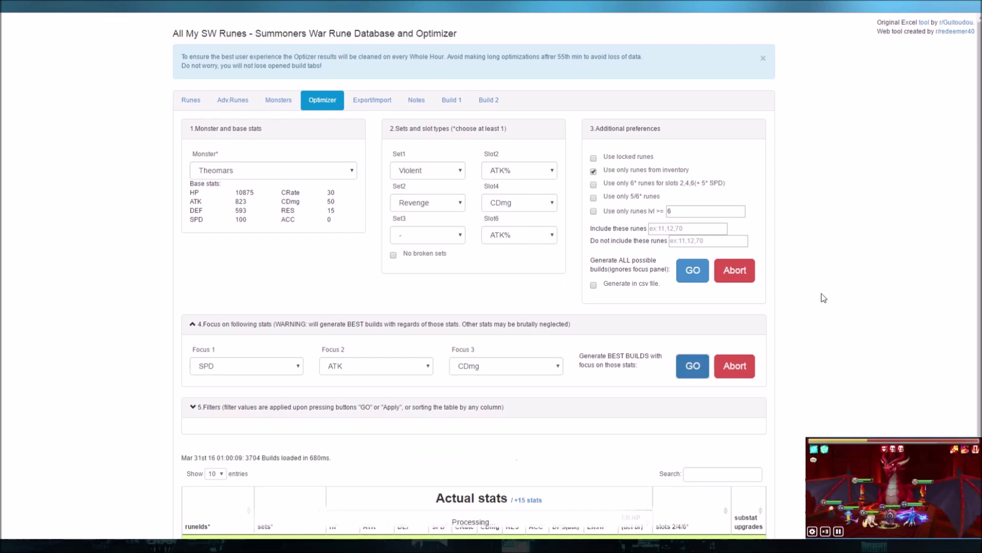
{"action": "scroll", "coordinate": [158, 336], "scroll_direction": "down", "scroll_amount": 2}
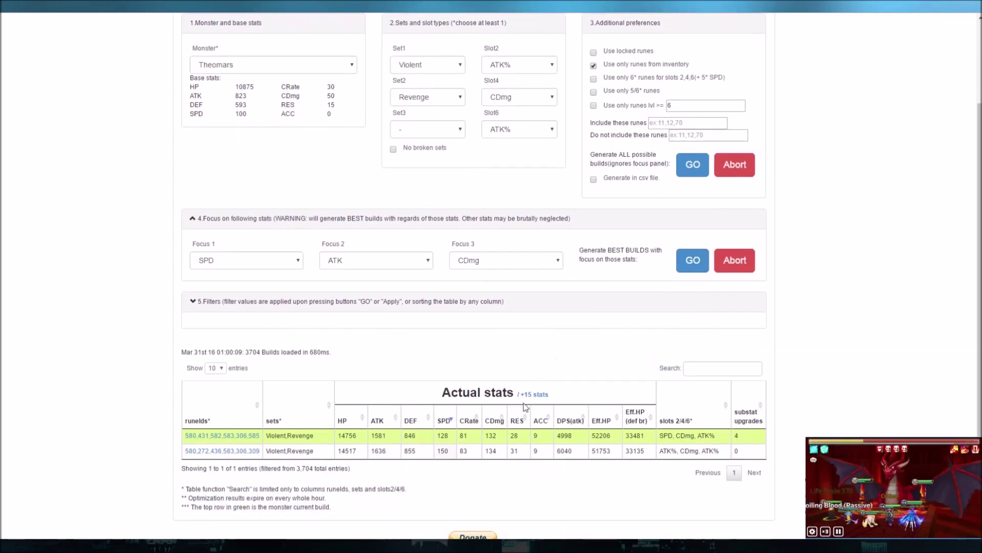
{"action": "left_click", "coordinate": [533, 396]}
{"action": "left_click", "coordinate": [434, 307]}
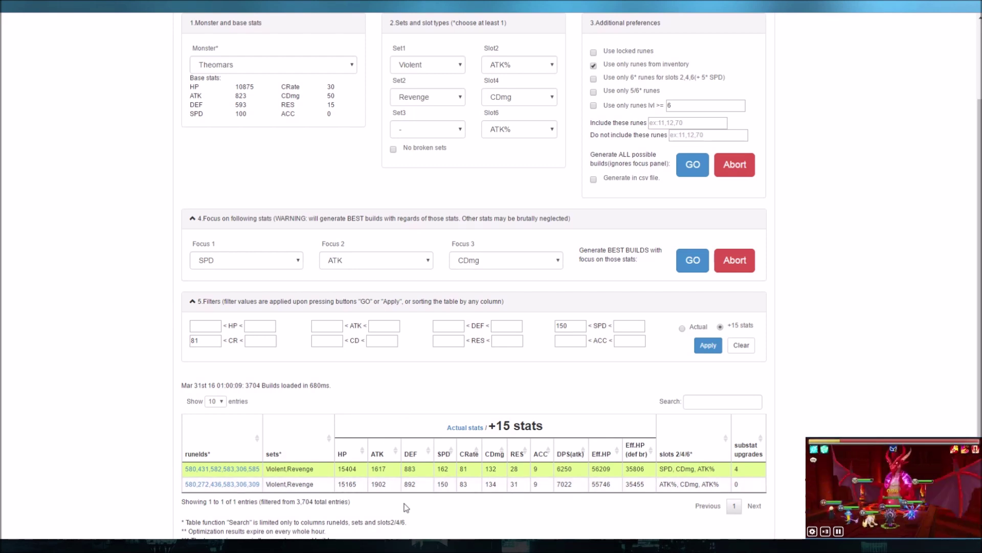
Step: Compare the ATK, SPD and crit rate of the ATK% slot 2 build with Theomars' currently equipped build
{"action": "scroll", "coordinate": [439, 420], "scroll_direction": "down", "scroll_amount": 2}
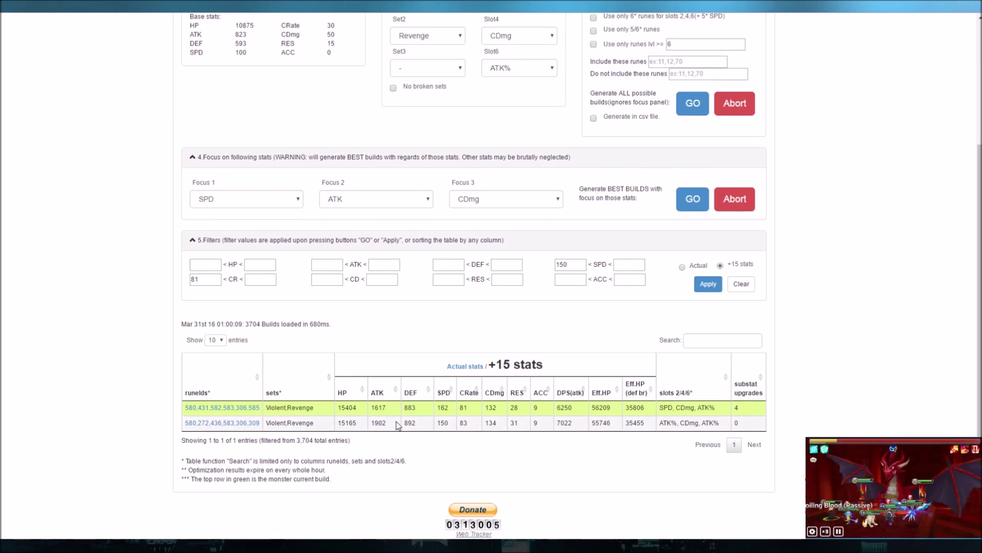
{"action": "double_click", "coordinate": [378, 423]}
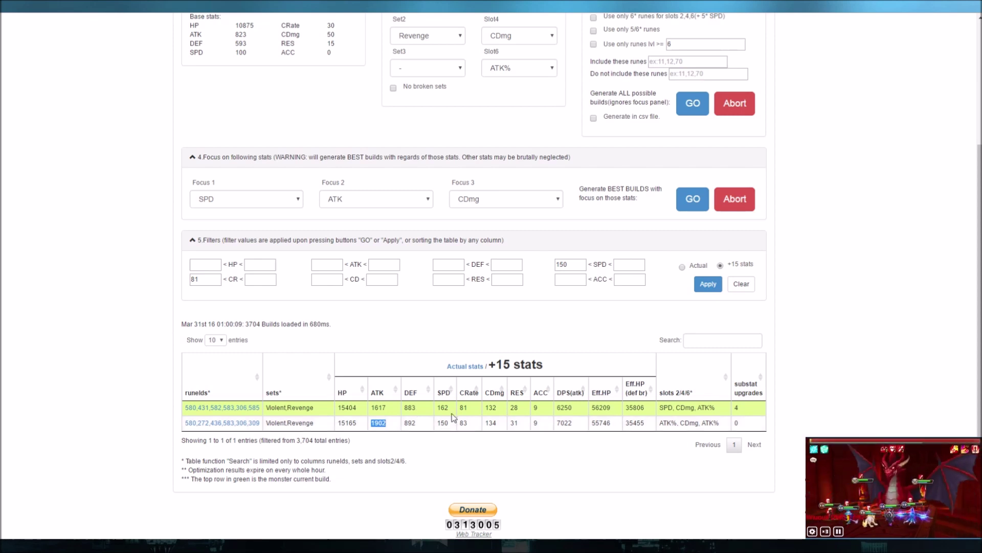
{"action": "left_click", "coordinate": [488, 439]}
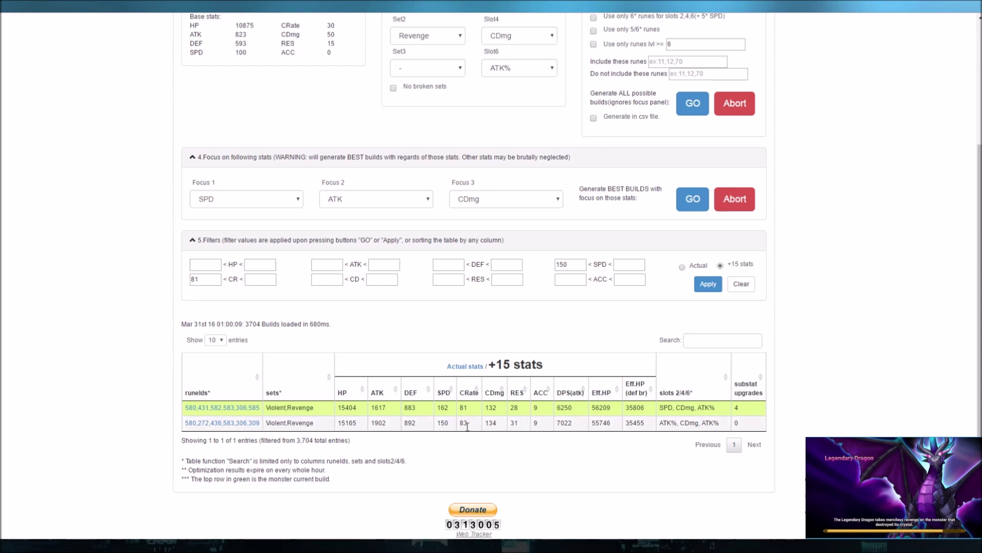
{"action": "scroll", "coordinate": [180, 400], "scroll_direction": "up", "scroll_amount": 3}
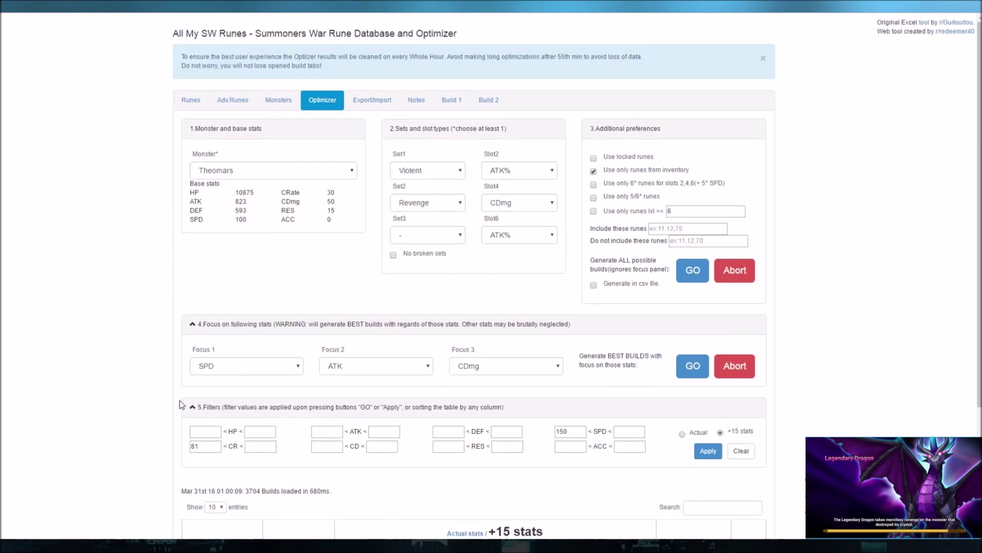
{"action": "scroll", "coordinate": [180, 400], "scroll_direction": "down", "scroll_amount": 3}
{"action": "scroll", "coordinate": [414, 311], "scroll_direction": "up", "scroll_amount": 3}
Step: Choose Lisa as the monster to optimize and set her second rune set to Nemesis
{"action": "left_click", "coordinate": [348, 173]}
{"action": "type", "text": "lisa"}
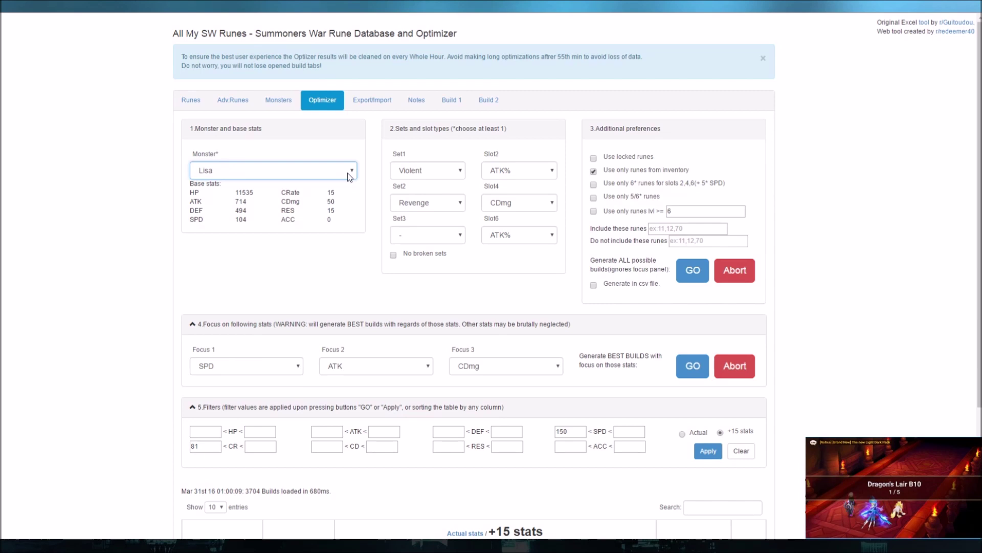
{"action": "key", "text": "Tab"}
{"action": "key", "text": "Tab"}
{"action": "type", "text": "n"}
Step: Require SPD in slot 2 and clear the main stat requirements for slots 4 and 6
{"action": "left_click", "coordinate": [537, 172]}
{"action": "left_click", "coordinate": [524, 192]}
{"action": "left_click", "coordinate": [490, 207]}
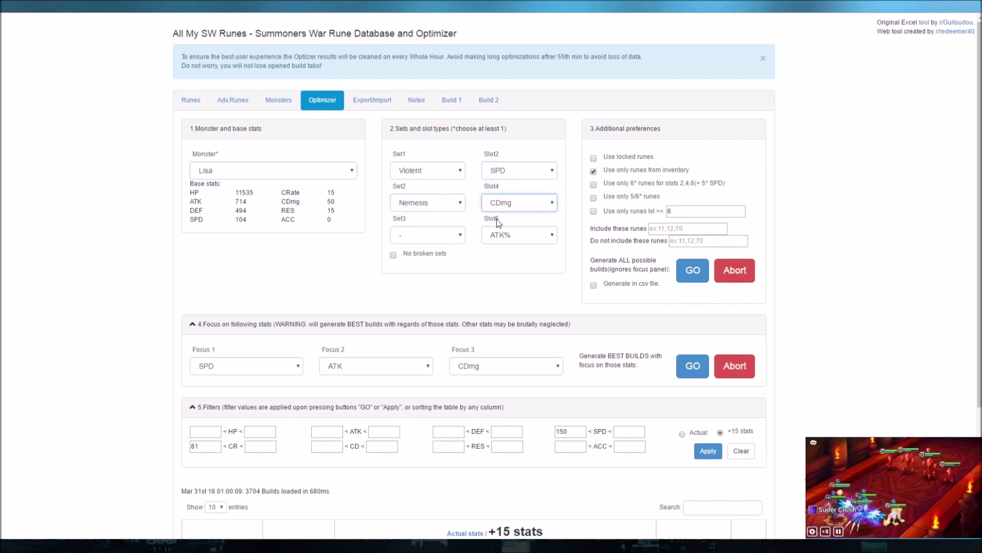
{"action": "left_click", "coordinate": [499, 216]}
{"action": "left_click", "coordinate": [517, 237]}
{"action": "left_click", "coordinate": [511, 247]}
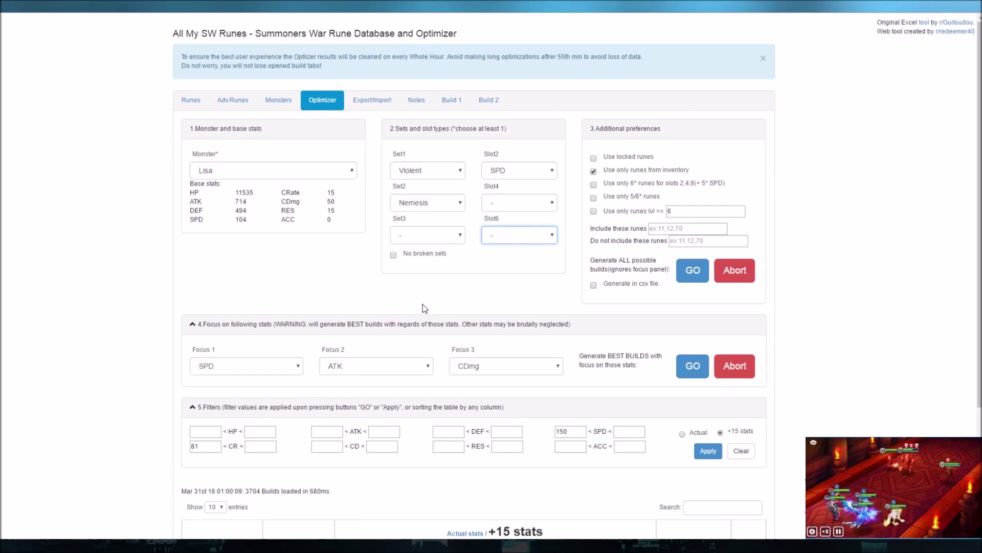
Step: Set Lisa's focus stats to SPD, HP and DEF
{"action": "left_click", "coordinate": [263, 367]}
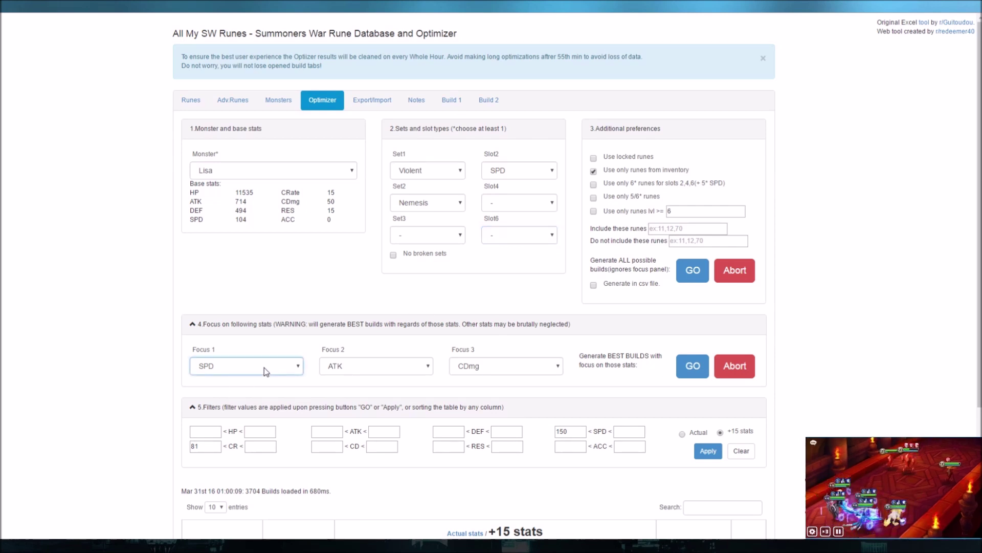
{"action": "left_click", "coordinate": [370, 372]}
{"action": "left_click", "coordinate": [462, 366]}
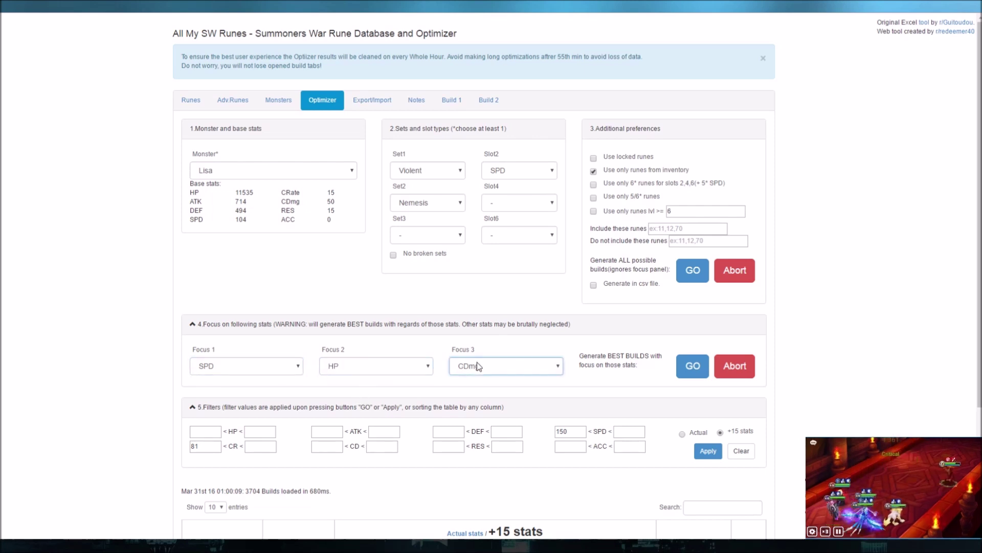
{"action": "key", "text": "d"}
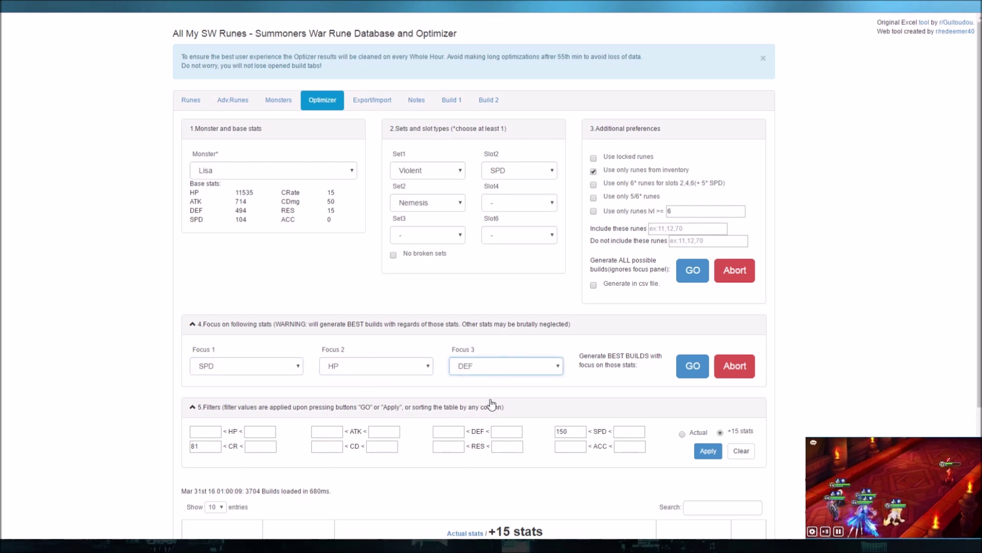
Step: Clear all filter values and generate Lisa's best builds for the chosen focus stats
{"action": "left_click", "coordinate": [741, 450]}
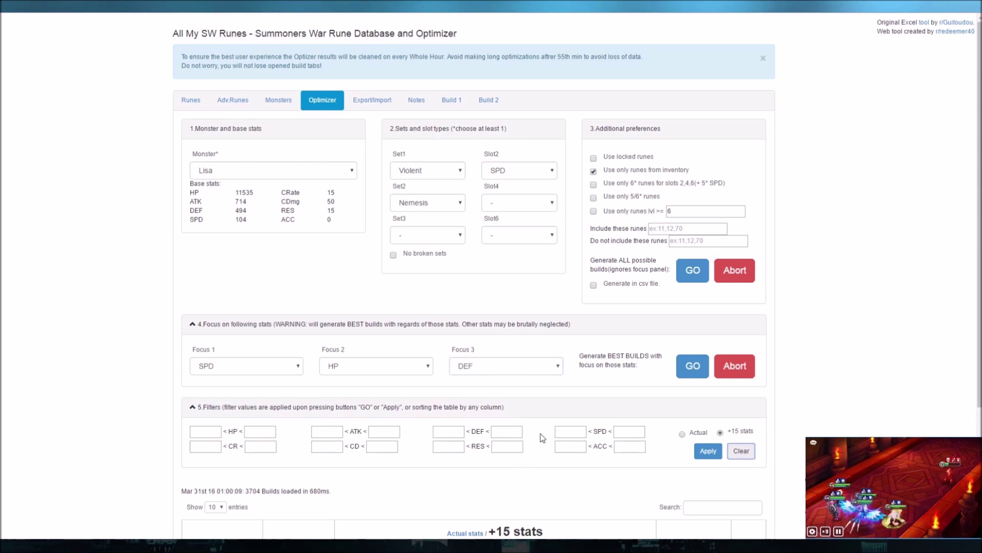
{"action": "scroll", "coordinate": [653, 380], "scroll_direction": "down", "scroll_amount": 1}
{"action": "left_click", "coordinate": [694, 317]}
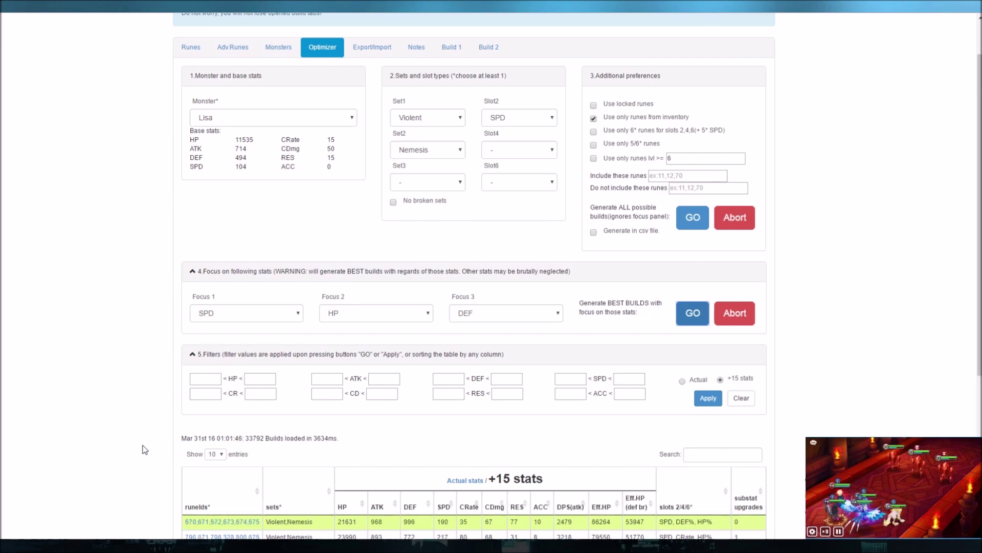
{"action": "scroll", "coordinate": [115, 464], "scroll_direction": "down", "scroll_amount": 5}
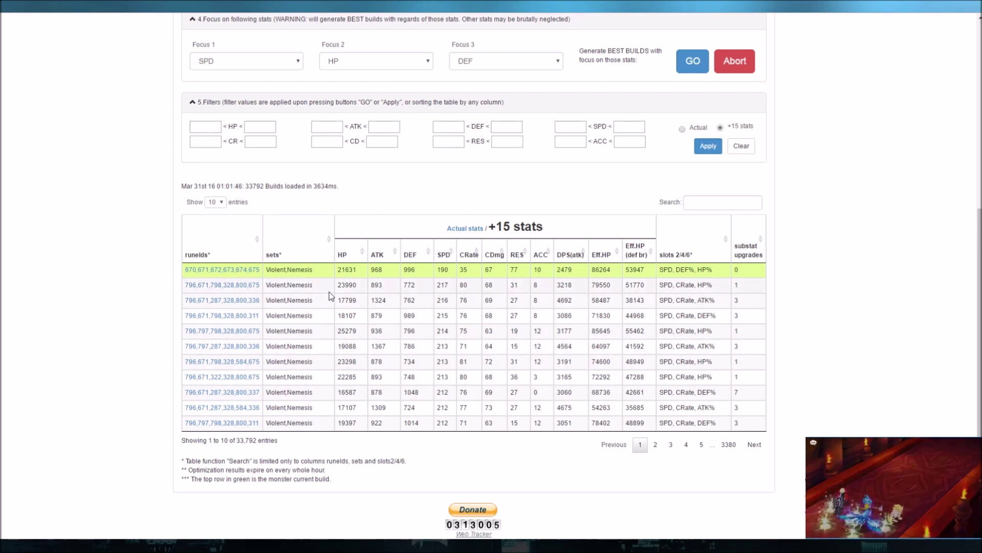
Step: Sort the builds by highest SPD and check the SPD and RES of the fastest one
{"action": "left_click", "coordinate": [450, 254]}
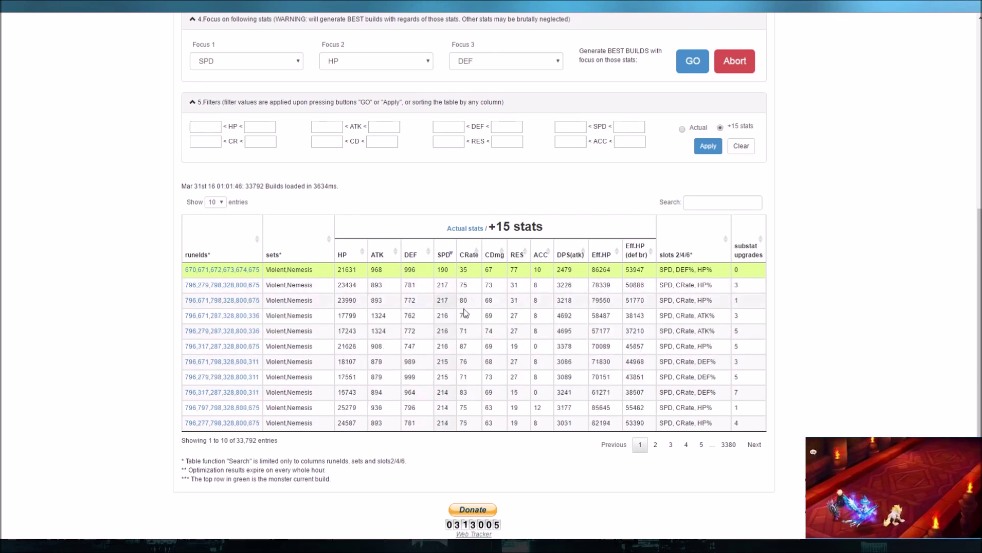
{"action": "left_click_drag", "start_coordinate": [453, 285], "coordinate": [440, 284]}
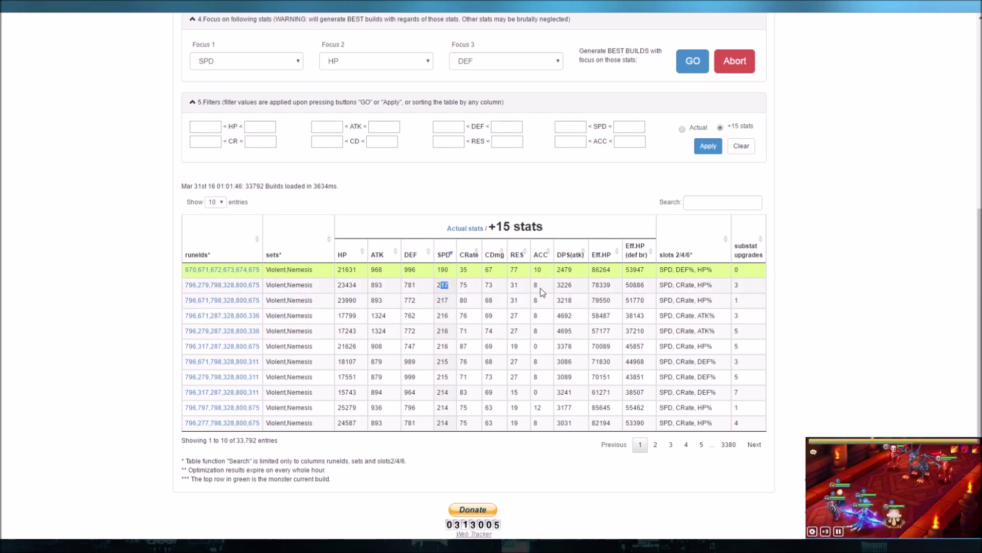
{"action": "left_click_drag", "start_coordinate": [519, 285], "coordinate": [509, 285]}
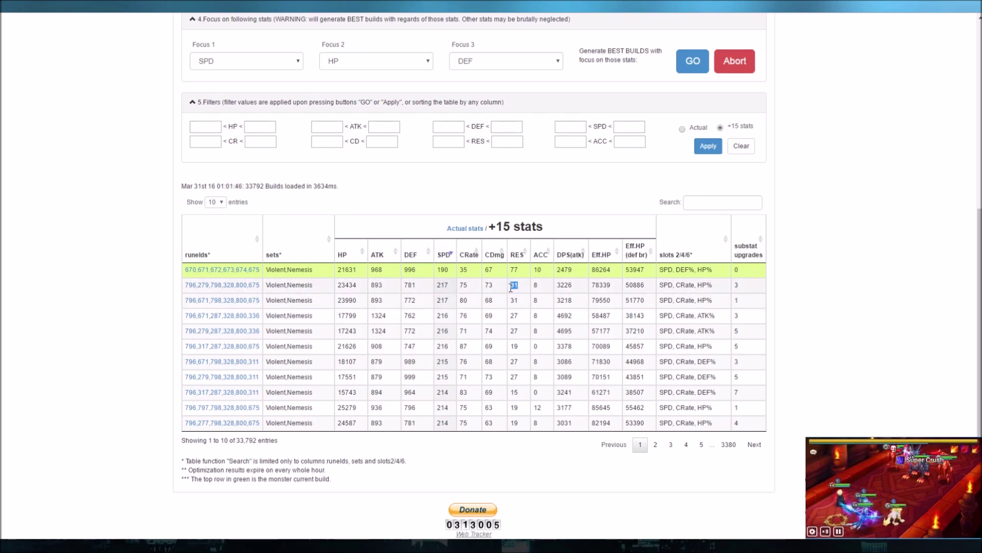
Step: Sort the builds by highest RES and filter them to a minimum RES of 59
{"action": "left_click", "coordinate": [518, 254]}
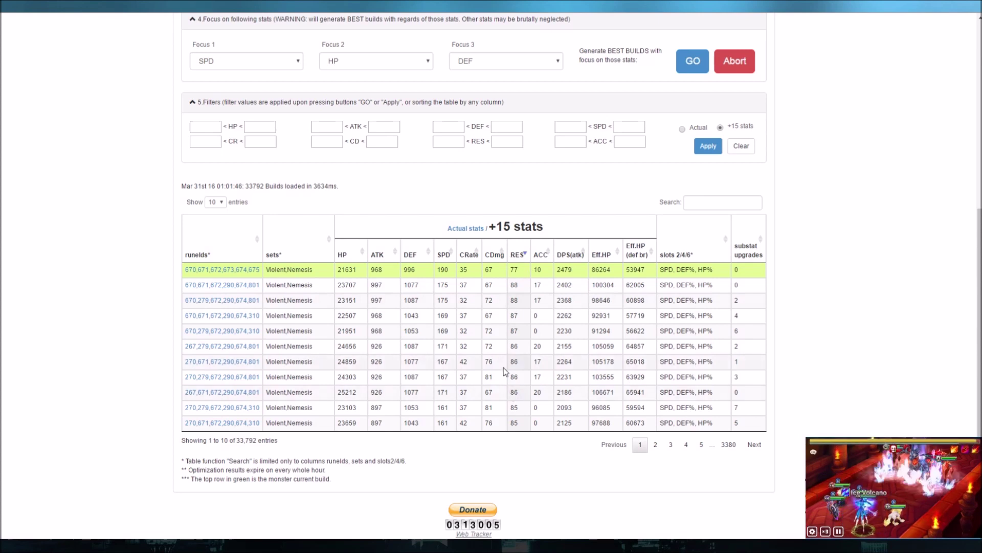
{"action": "left_click", "coordinate": [448, 141]}
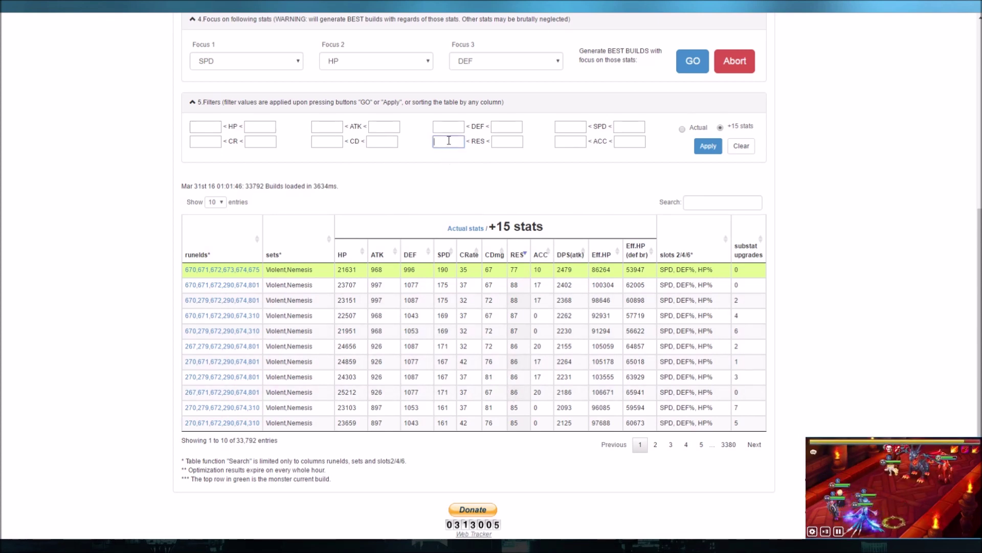
{"action": "type", "text": "59"}
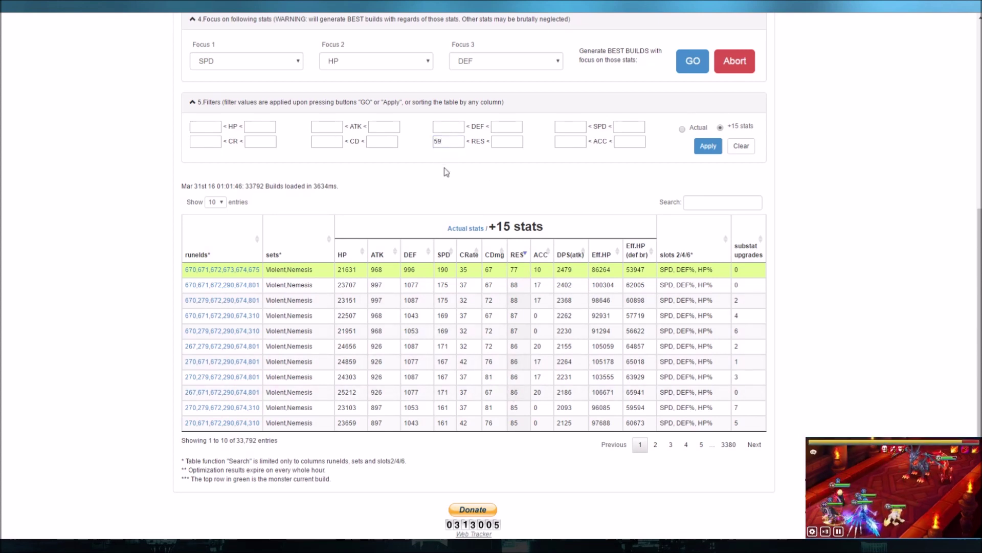
{"action": "left_click", "coordinate": [711, 147]}
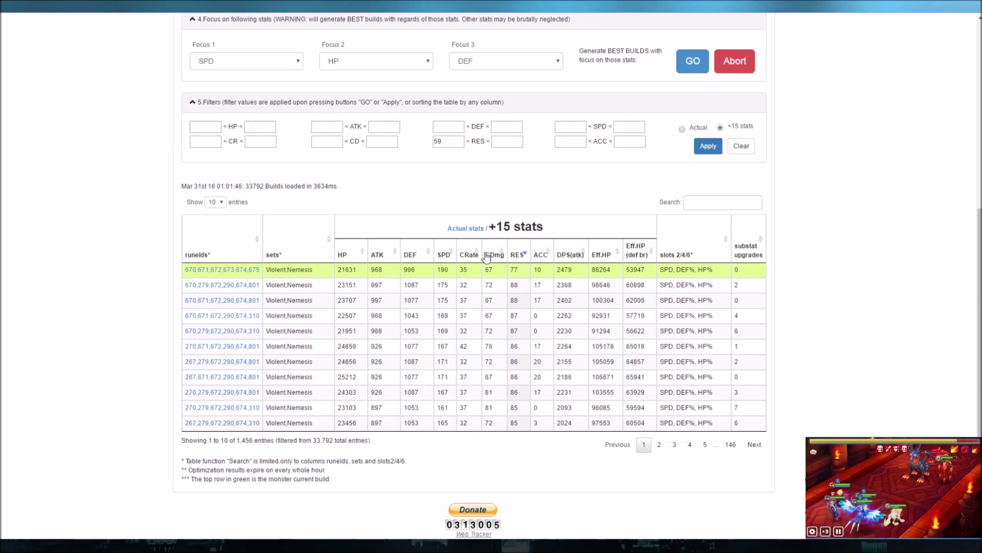
Step: Sort the filtered builds by highest SPD and apply a minimum SPD of 190
{"action": "left_click", "coordinate": [445, 254]}
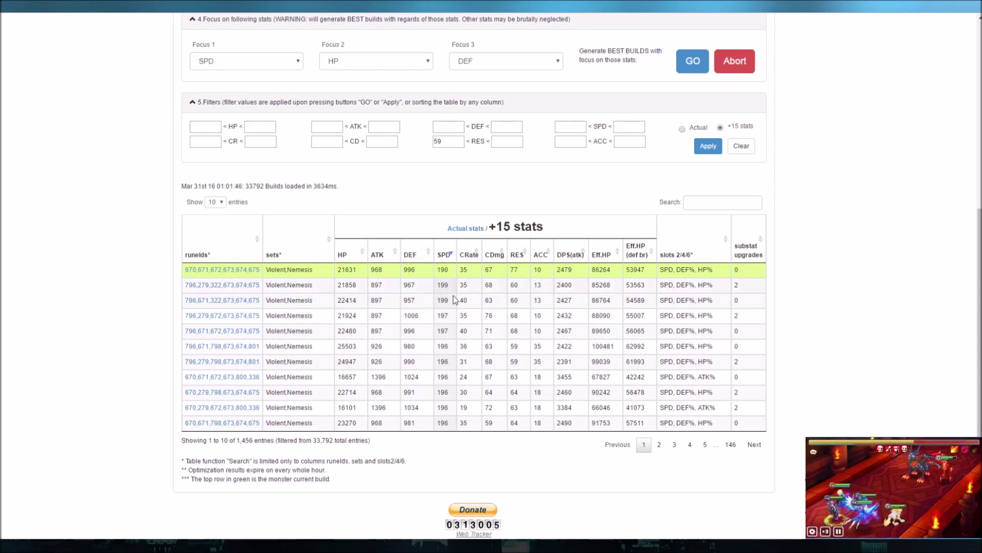
{"action": "left_click", "coordinate": [573, 128]}
{"action": "type", "text": "190"}
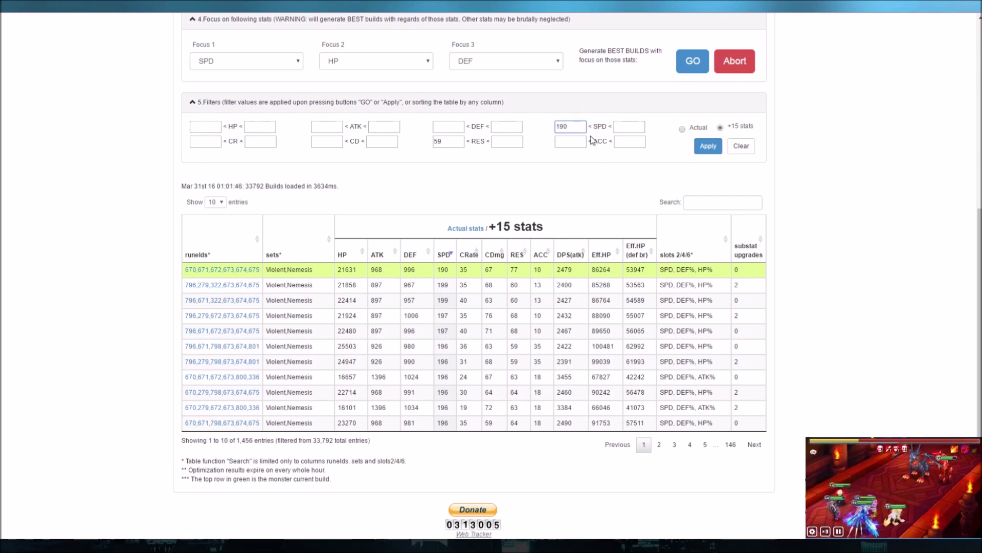
{"action": "left_click", "coordinate": [707, 147]}
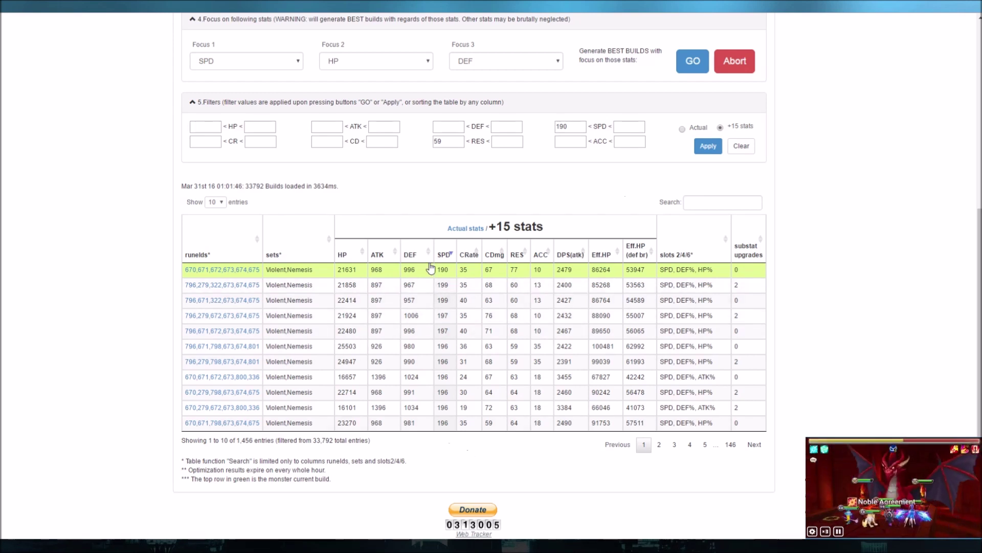
Step: Try to sort the builds by HP and apply filters for at least 22000 HP and 900 DEF
{"action": "left_click", "coordinate": [359, 250]}
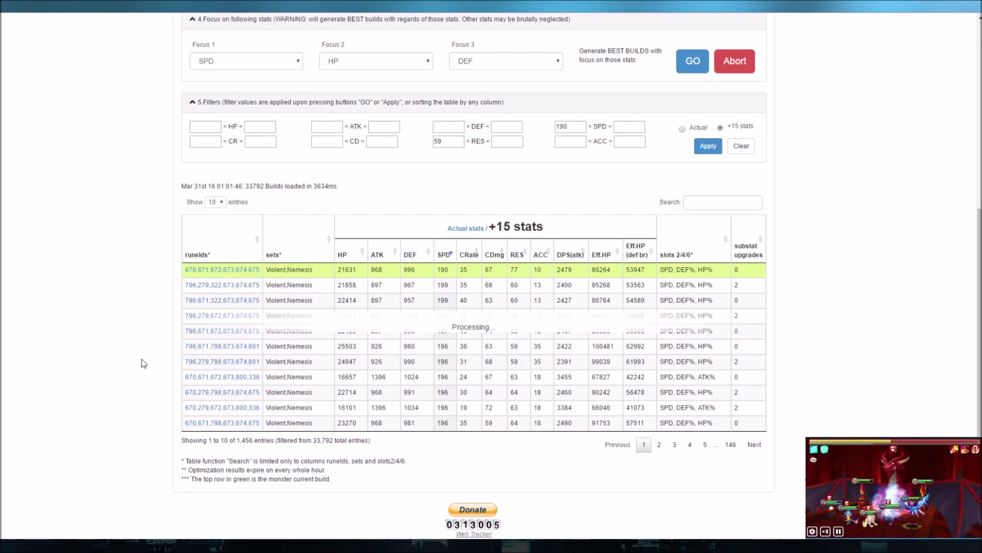
{"action": "left_click", "coordinate": [219, 128]}
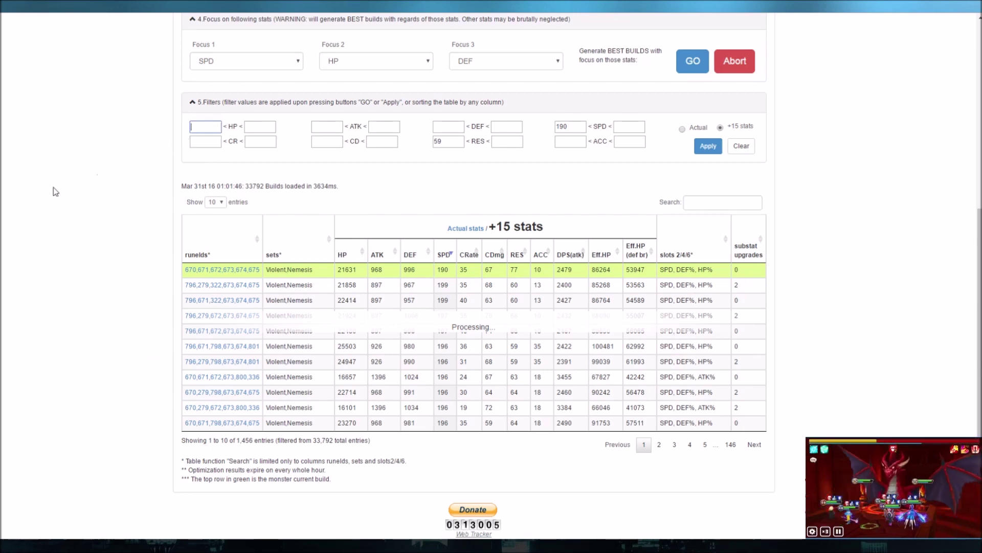
{"action": "type", "text": "22000"}
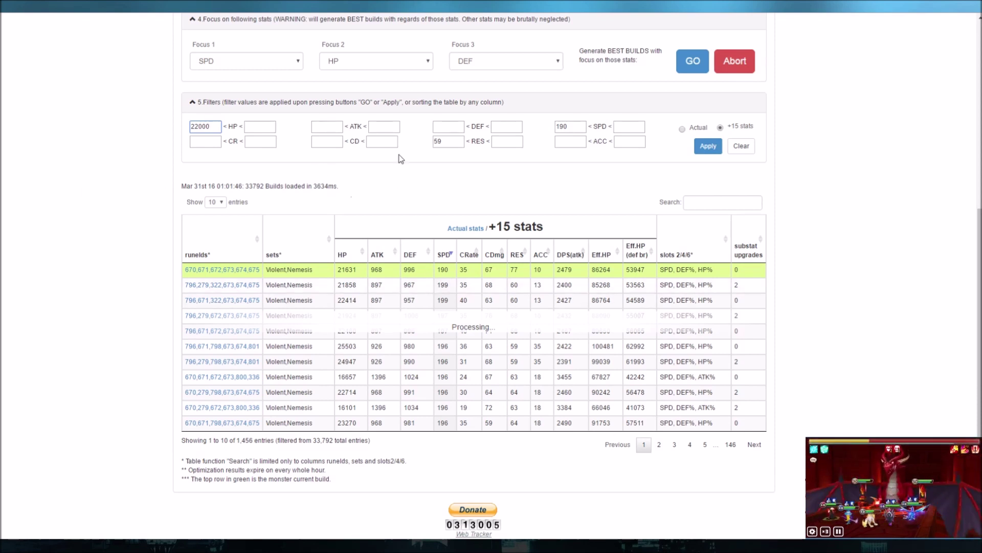
{"action": "left_click", "coordinate": [446, 126]}
{"action": "type", "text": "900"}
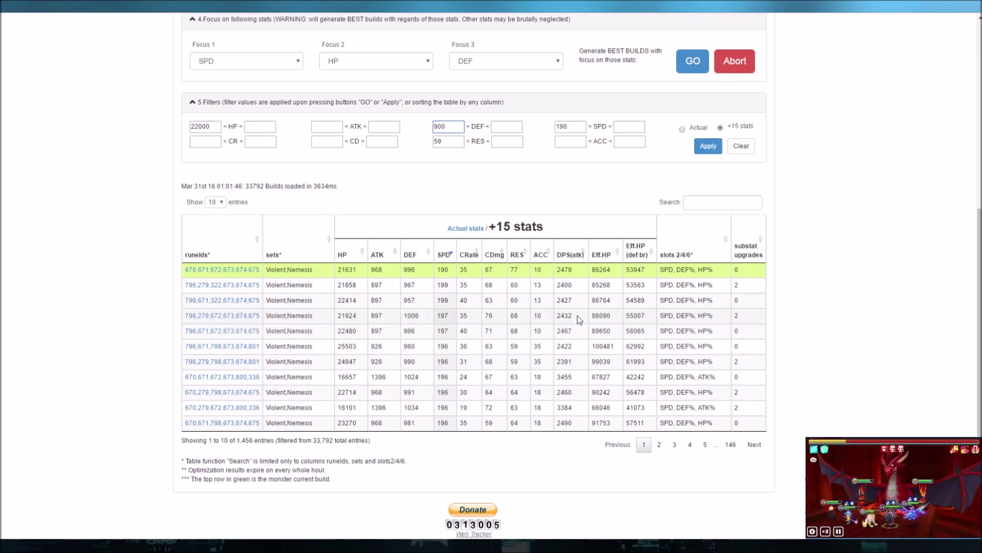
{"action": "left_click", "coordinate": [707, 148]}
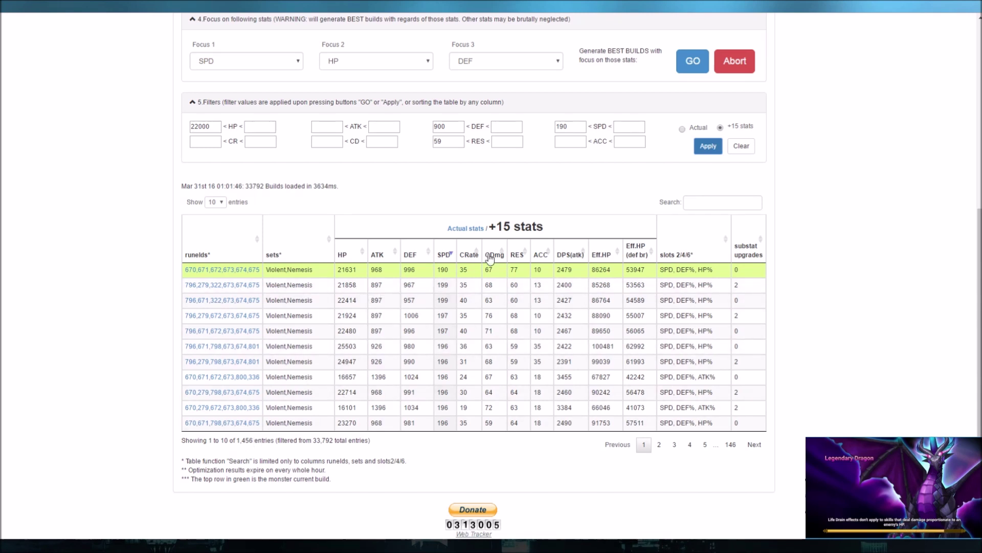
Step: Change the minimum DEF filter to 1000 and apply the filters again
{"action": "left_click", "coordinate": [442, 128]}
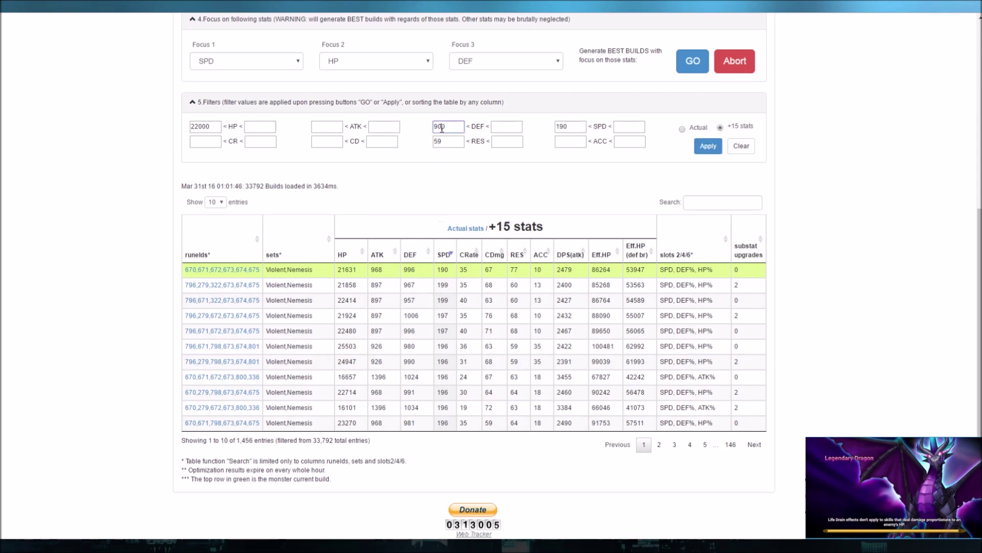
{"action": "key", "text": "BackSpace"}
{"action": "type", "text": "10"}
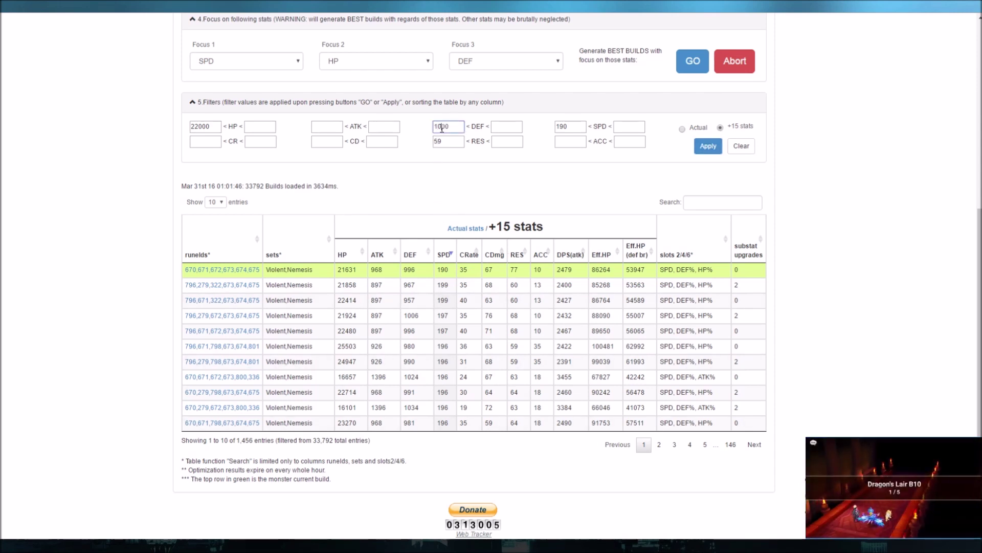
{"action": "left_click", "coordinate": [707, 152]}
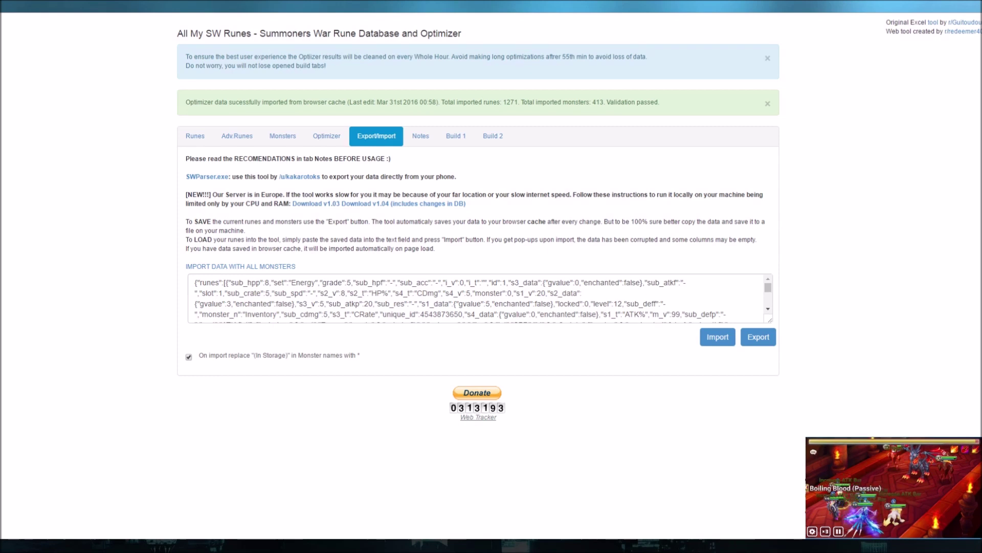
Step: In the optimizer, choose Lisa and require Violent and Nemesis rune sets with SPD in slot 2
{"action": "left_click", "coordinate": [327, 135]}
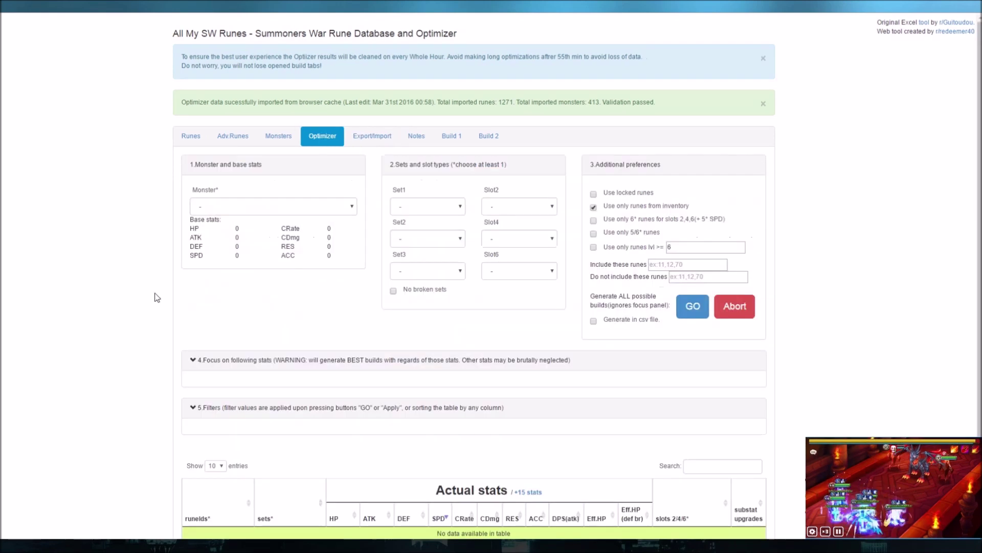
{"action": "type", "text": "lis"}
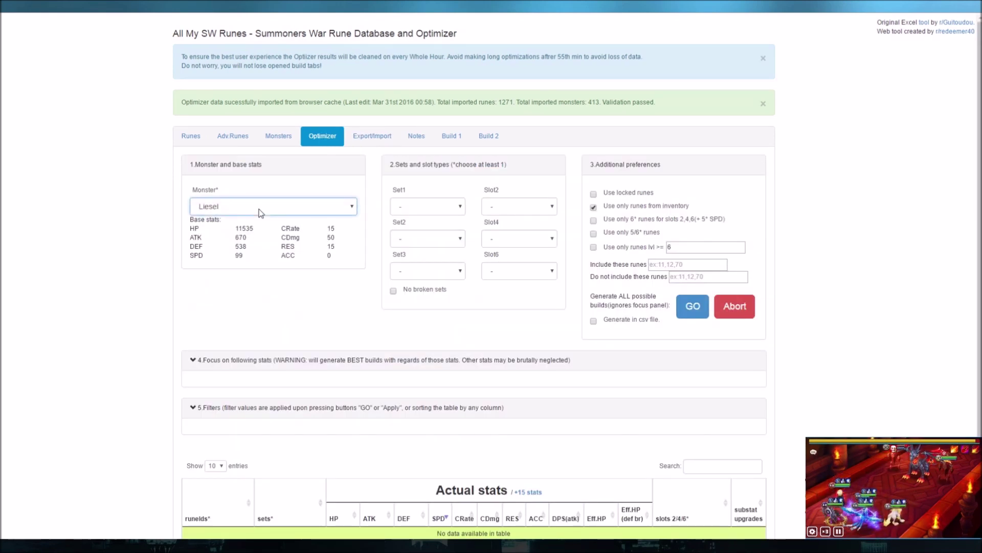
{"action": "left_click", "coordinate": [427, 205]}
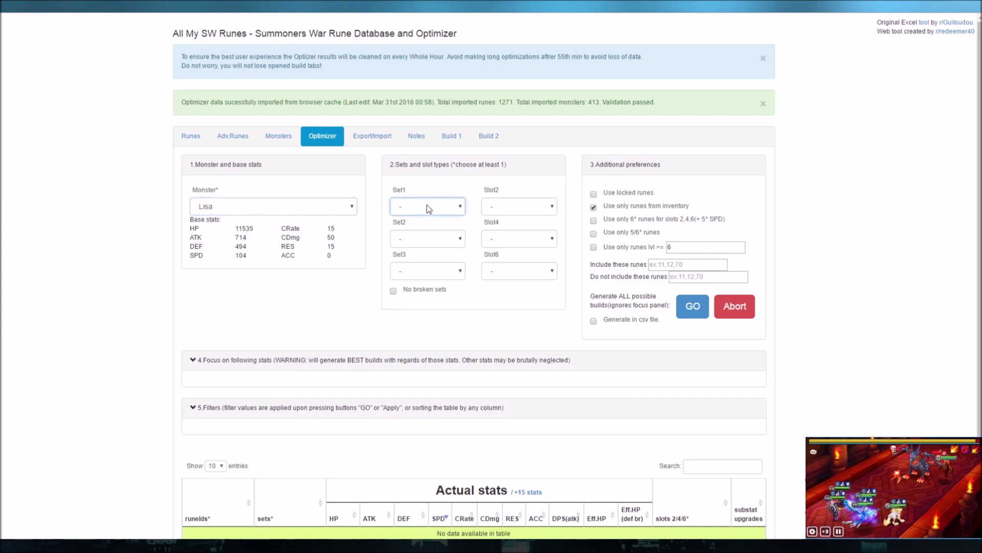
{"action": "left_click", "coordinate": [430, 310]}
{"action": "left_click", "coordinate": [444, 232]}
{"action": "left_click", "coordinate": [422, 350]}
{"action": "left_click", "coordinate": [527, 210]}
{"action": "left_click", "coordinate": [522, 228]}
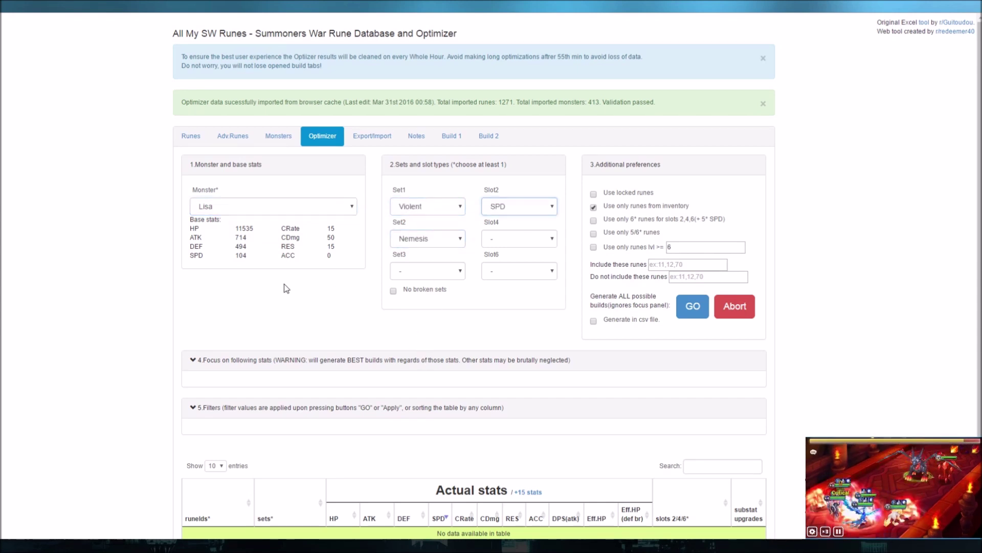
Step: Expand the focus and filter sections, and set the focus stats to SPD, HP and DEF
{"action": "scroll", "coordinate": [283, 285], "scroll_direction": "down", "scroll_amount": 2}
{"action": "left_click", "coordinate": [310, 293]}
{"action": "left_click", "coordinate": [307, 249]}
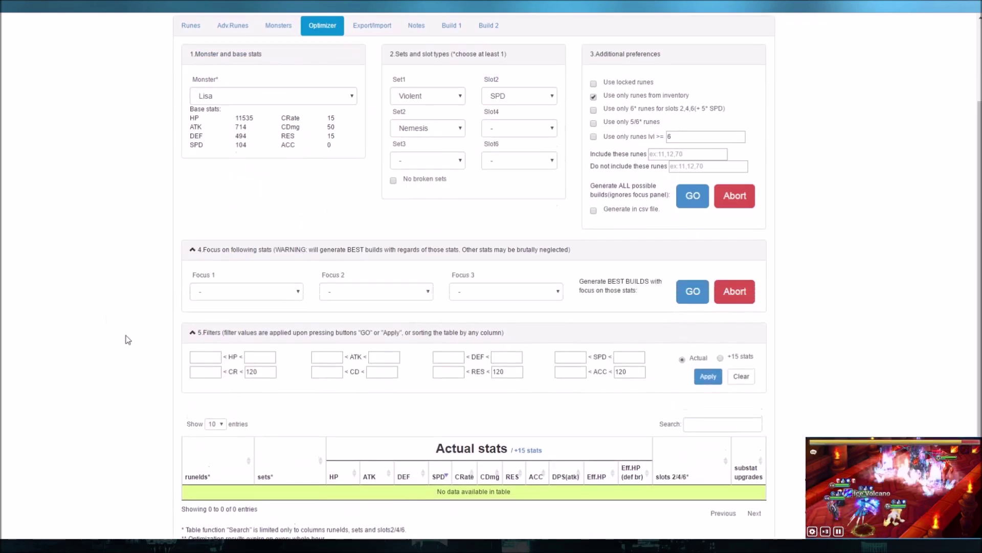
{"action": "left_click", "coordinate": [251, 332]}
{"action": "left_click", "coordinate": [366, 286]}
{"action": "left_click", "coordinate": [342, 320]}
{"action": "left_click", "coordinate": [502, 295]}
{"action": "left_click", "coordinate": [481, 340]}
Step: Set minimum filters of 59 RES, 22000 HP and 900 DEF, and generate the best builds for the focus stats
{"action": "left_click", "coordinate": [682, 298]}
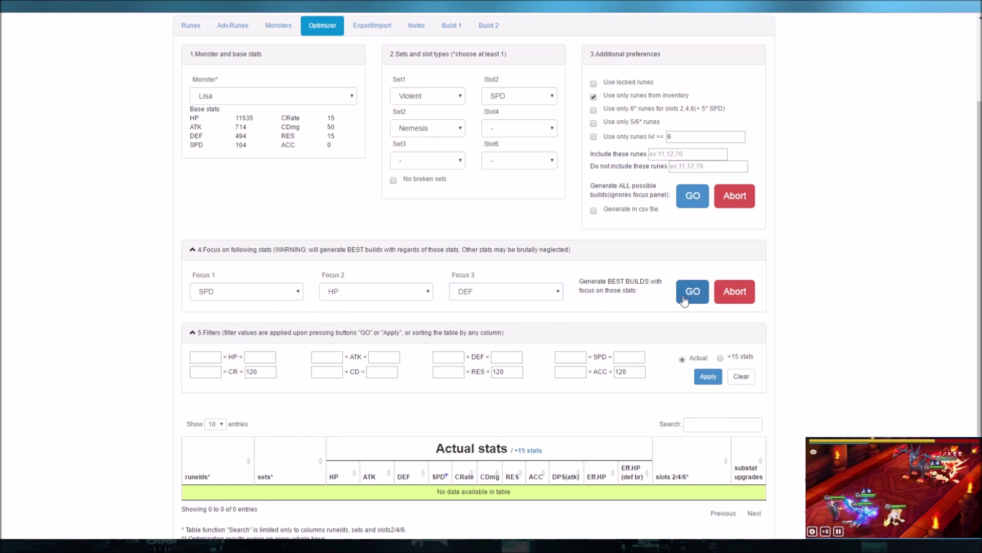
{"action": "left_click", "coordinate": [455, 372]}
{"action": "type", "text": "59"}
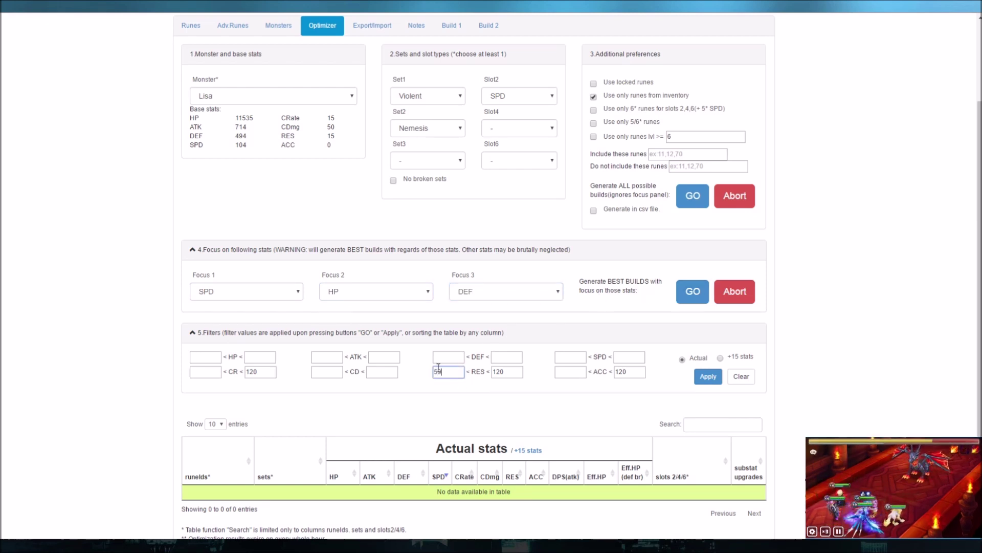
{"action": "left_click", "coordinate": [204, 357]}
{"action": "type", "text": "252000"}
{"action": "left_click", "coordinate": [450, 361]}
{"action": "type", "text": "900"}
{"action": "left_click", "coordinate": [691, 294]}
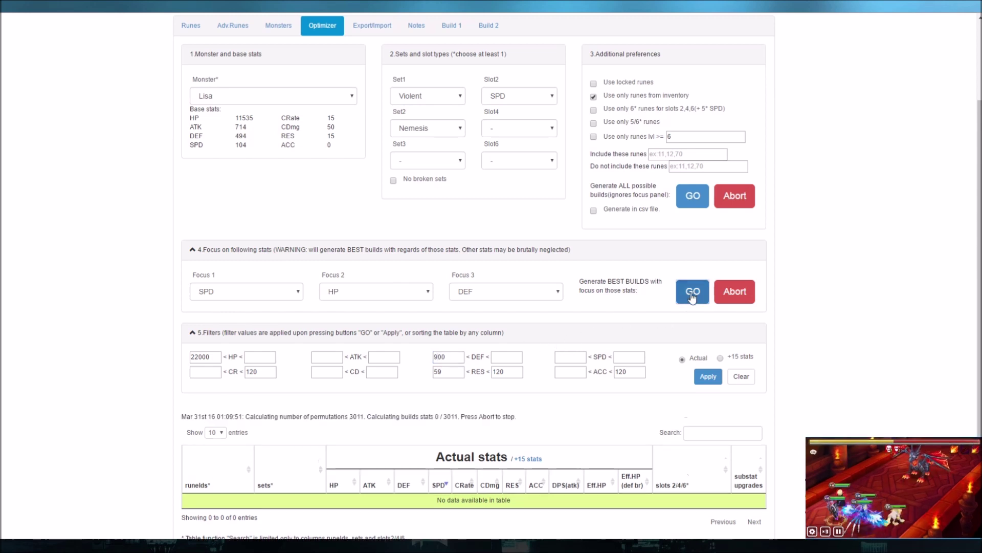
Step: Switch the build results table to +15 stats and view the listed builds
{"action": "scroll", "coordinate": [569, 357], "scroll_direction": "down", "scroll_amount": 3}
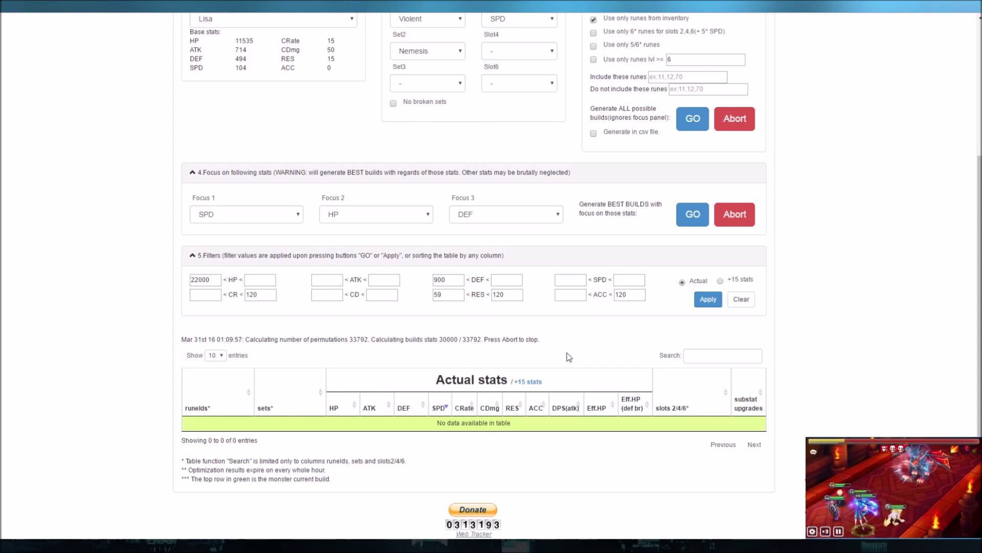
{"action": "left_click", "coordinate": [534, 381]}
{"action": "scroll", "coordinate": [61, 440], "scroll_direction": "down", "scroll_amount": 3}
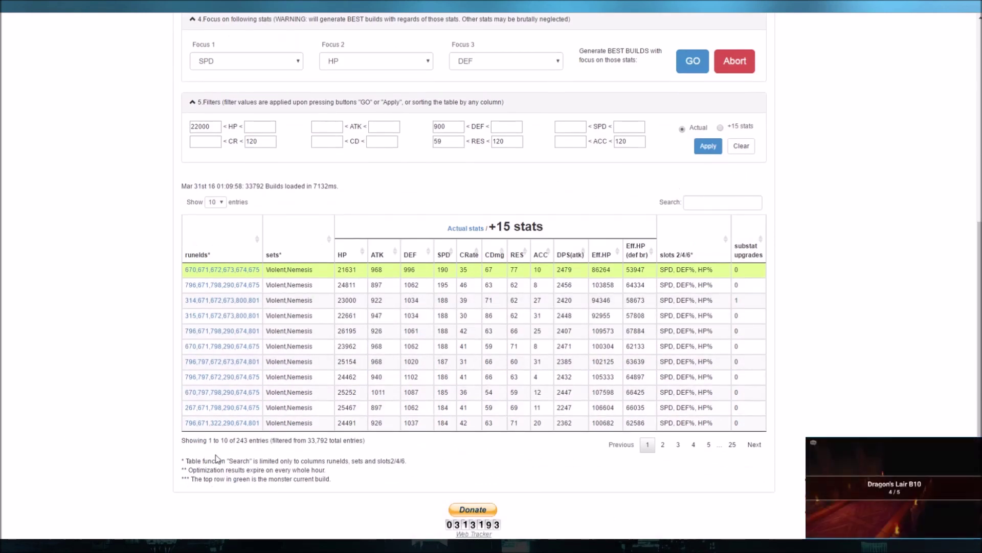
Step: Raise the minimum DEF filter to 1000 and apply it to the generated builds
{"action": "double_click", "coordinate": [458, 127]}
{"action": "type", "text": "1000"}
{"action": "left_click", "coordinate": [710, 147]}
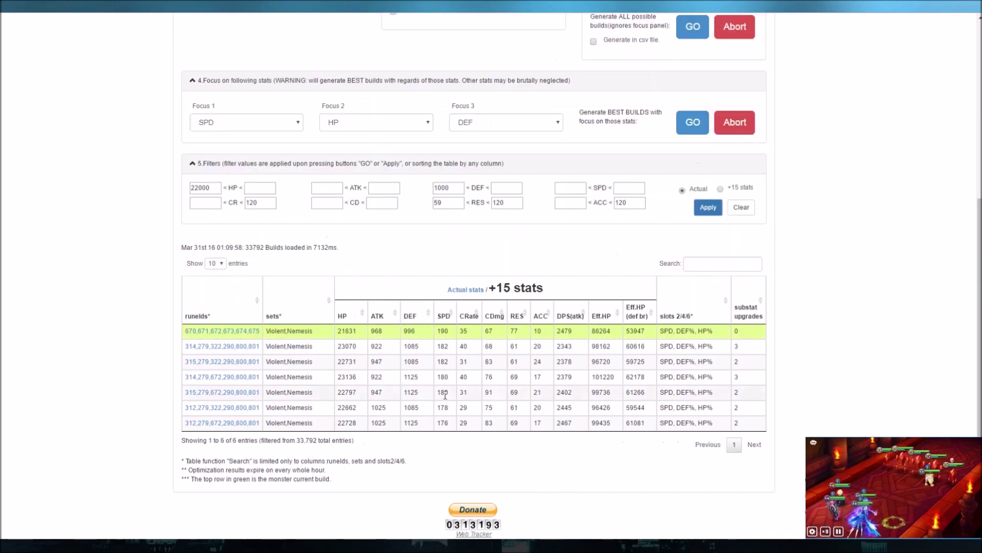
Step: Sort the builds by DEF in descending order and check the RES of the first result below the current build
{"action": "left_click", "coordinate": [414, 317]}
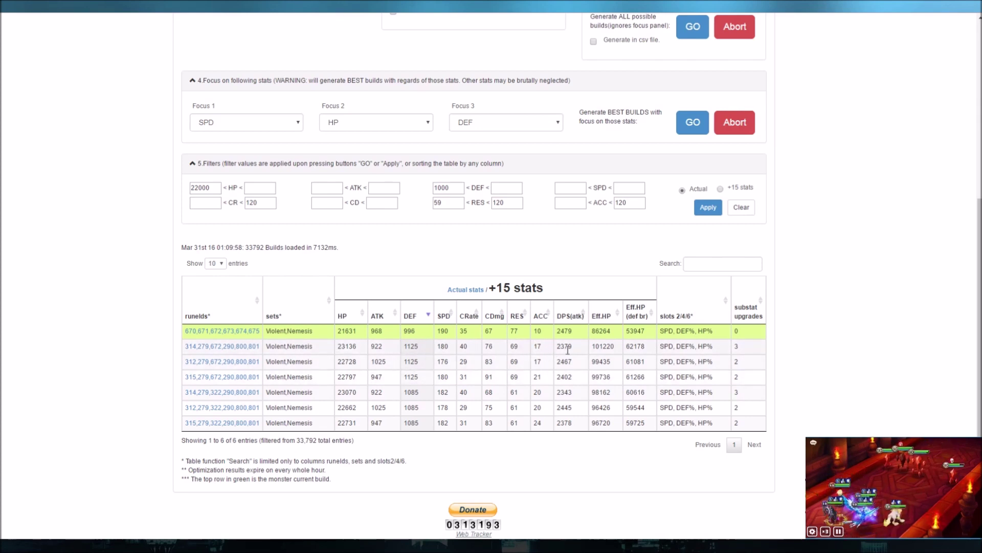
{"action": "double_click", "coordinate": [512, 347]}
{"action": "left_click", "coordinate": [516, 347]}
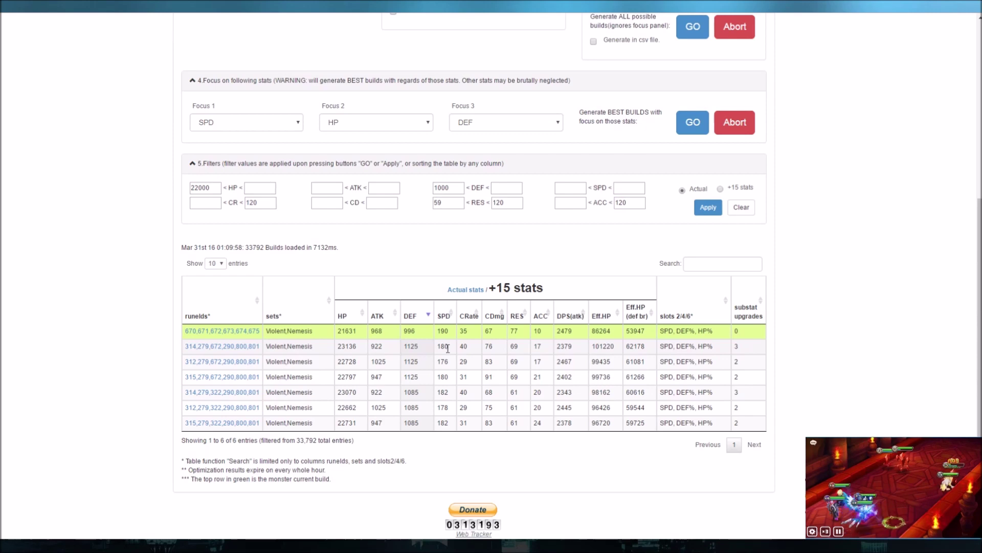
Step: Open build 314,279,672,290,800,801 and equip its runes on Lisa
{"action": "left_click", "coordinate": [252, 347]}
{"action": "scroll", "coordinate": [505, 215], "scroll_direction": "up", "scroll_amount": 3}
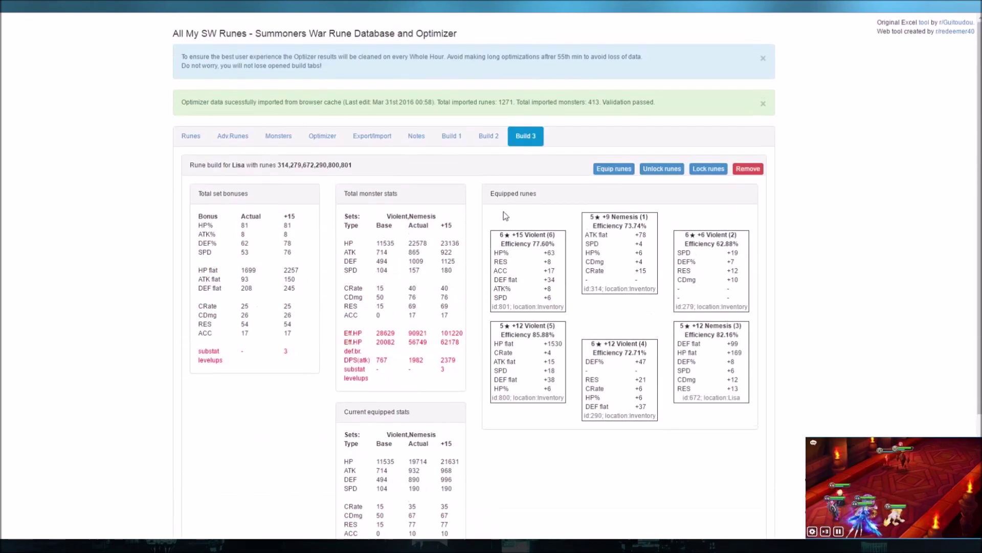
{"action": "left_click", "coordinate": [602, 174]}
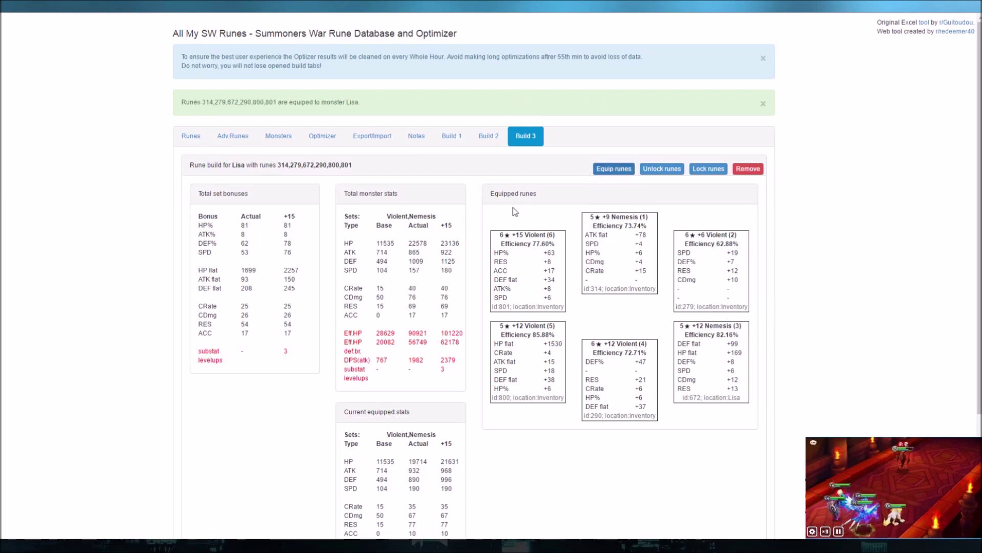
Step: Choose Kumar as the optimizer's monster, and look up his stats and equipped runes in the monster list
{"action": "left_click", "coordinate": [319, 144]}
{"action": "key", "text": "Up"}
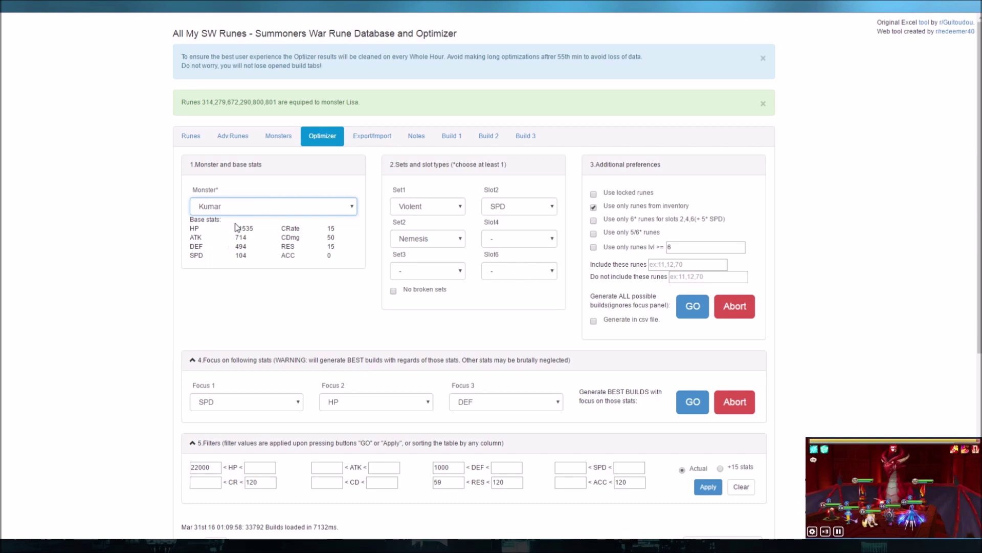
{"action": "left_click", "coordinate": [279, 136]}
{"action": "left_click", "coordinate": [492, 194]}
{"action": "type", "text": "Kumar"}
{"action": "left_click", "coordinate": [348, 248]}
{"action": "scroll", "coordinate": [189, 342], "scroll_direction": "down", "scroll_amount": 3}
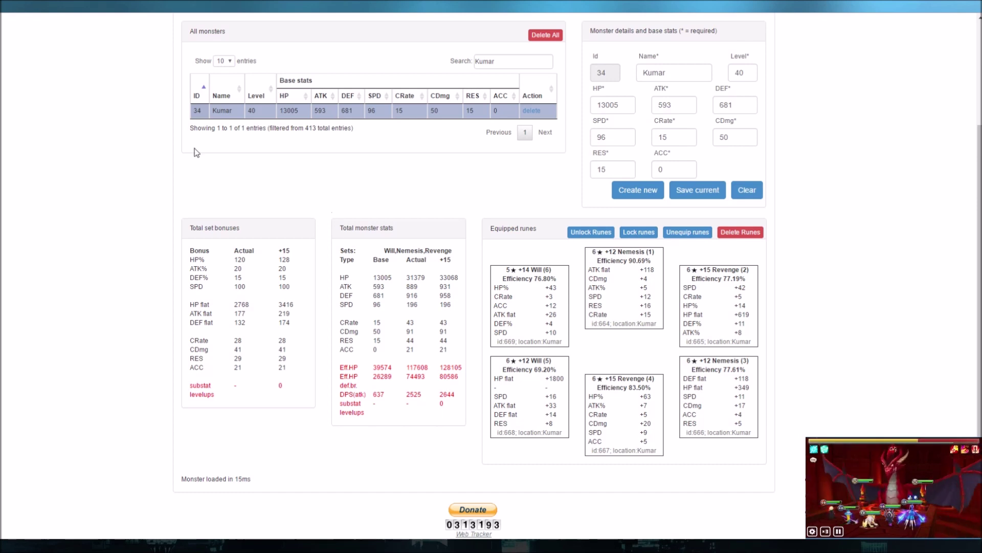
{"action": "scroll", "coordinate": [170, 195], "scroll_direction": "up", "scroll_amount": 3}
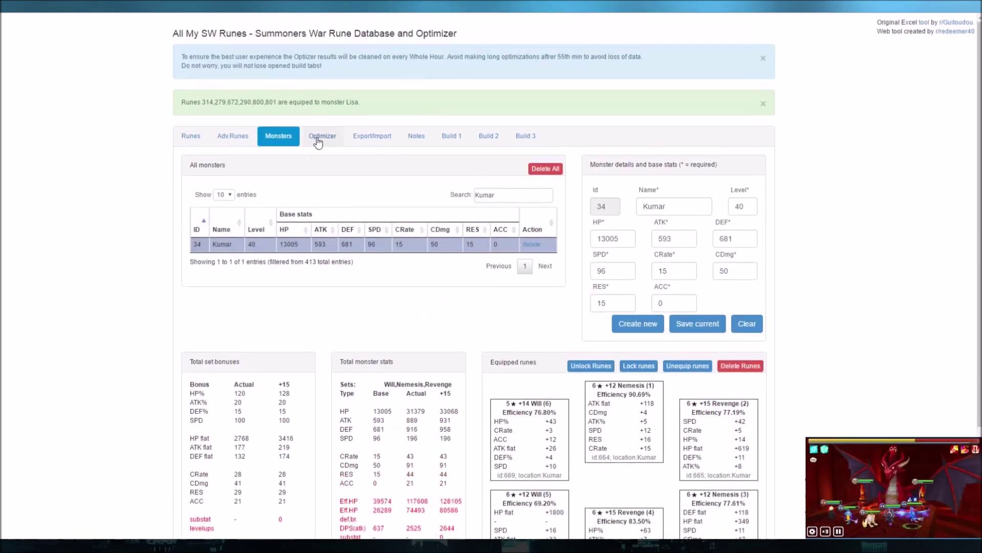
Step: In the optimizer, remove the Nemesis second set and the SPD requirement for slot 2, keeping only the Violent set
{"action": "left_click", "coordinate": [320, 138]}
{"action": "left_click", "coordinate": [438, 234]}
{"action": "left_click", "coordinate": [428, 252]}
{"action": "left_click", "coordinate": [526, 204]}
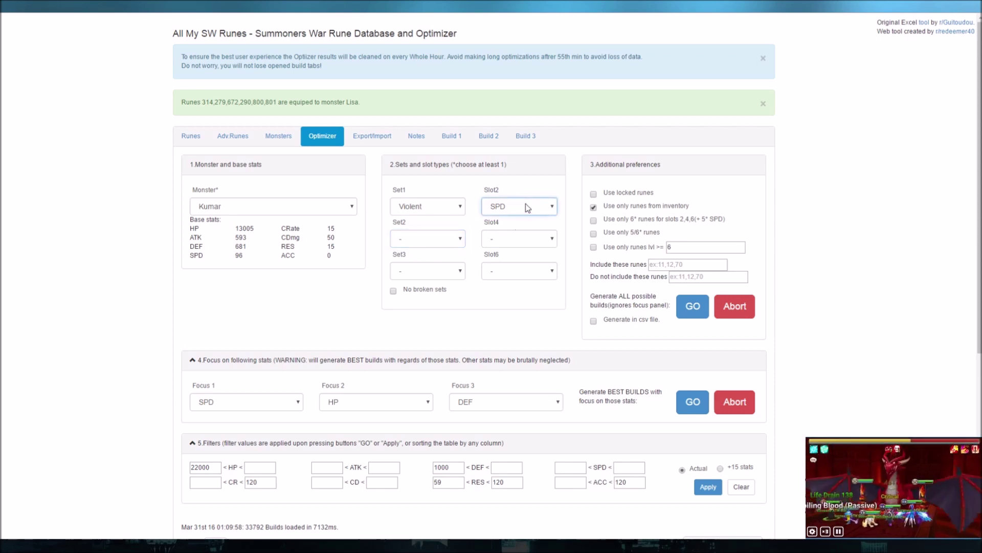
{"action": "left_click", "coordinate": [521, 221]}
Step: Generate Kumar's best builds with CRate as the third focus stat after SPD and HP, and all filters cleared
{"action": "scroll", "coordinate": [376, 276], "scroll_direction": "down", "scroll_amount": 2}
{"action": "left_click", "coordinate": [373, 402]}
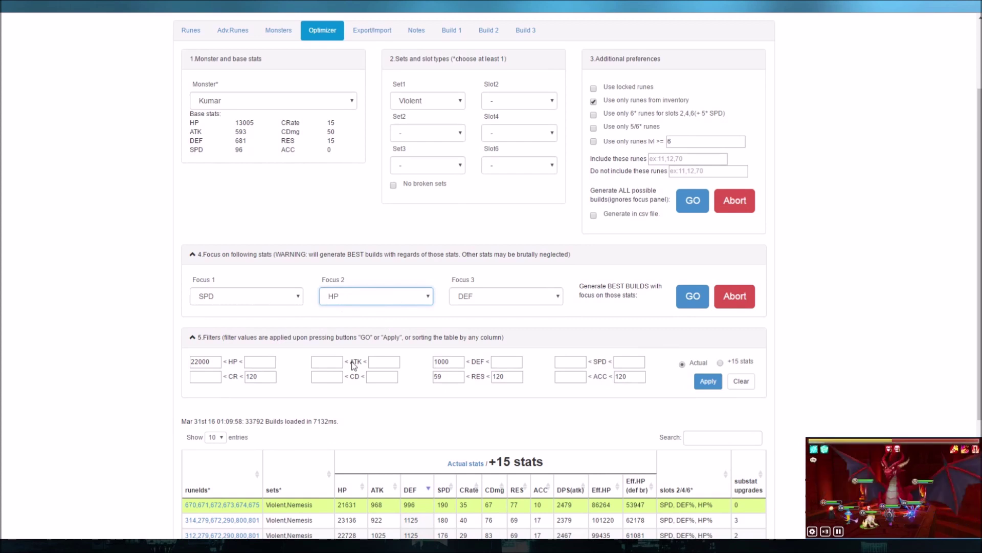
{"action": "left_click", "coordinate": [526, 297]}
{"action": "left_click", "coordinate": [516, 362]}
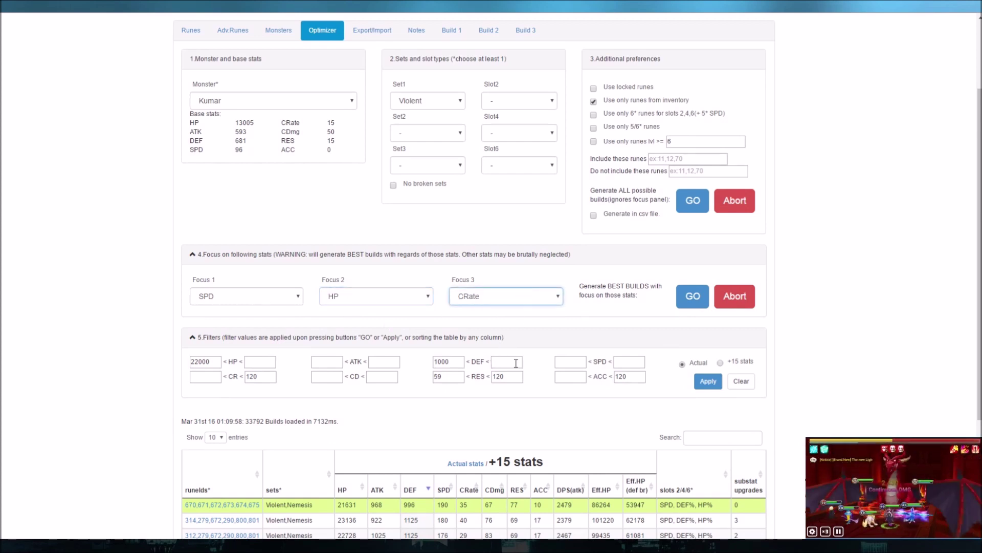
{"action": "left_click", "coordinate": [732, 383]}
{"action": "left_click", "coordinate": [685, 302]}
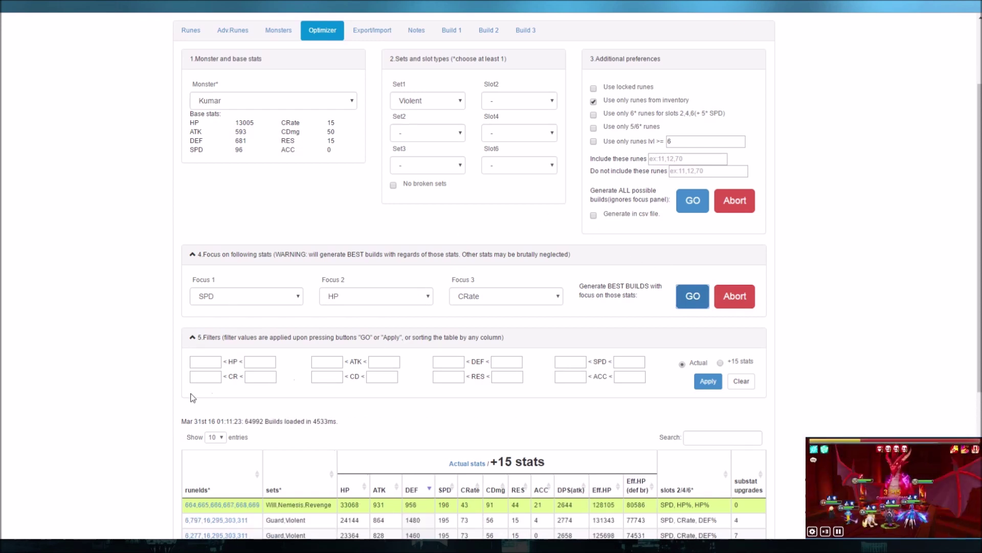
Step: Filter the generated builds to a minimum of 35000 HP, evaluated on +15 stats
{"action": "scroll", "coordinate": [78, 420], "scroll_direction": "down", "scroll_amount": 3}
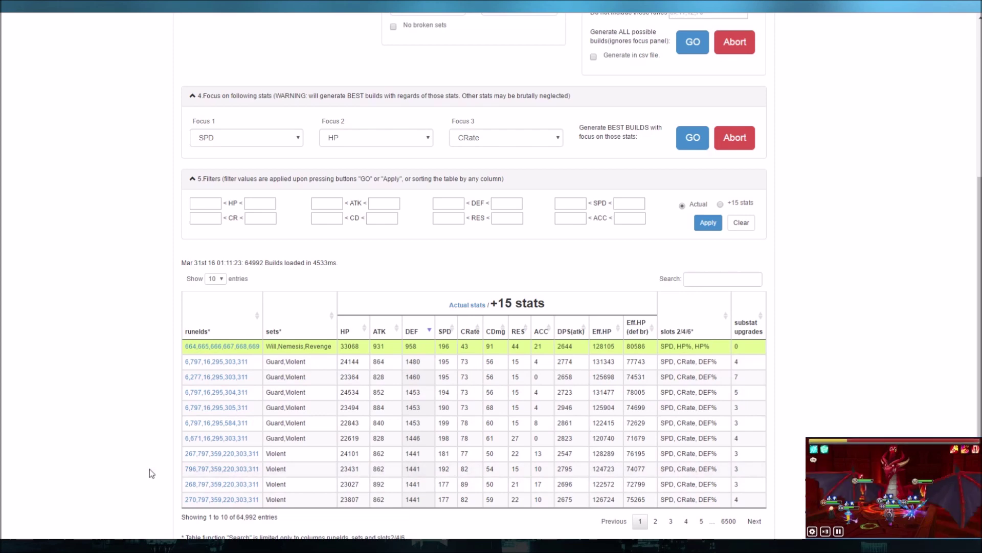
{"action": "scroll", "coordinate": [635, 360], "scroll_direction": "down", "scroll_amount": 2}
{"action": "scroll", "coordinate": [533, 241], "scroll_direction": "up", "scroll_amount": 3}
{"action": "scroll", "coordinate": [512, 241], "scroll_direction": "up", "scroll_amount": 3}
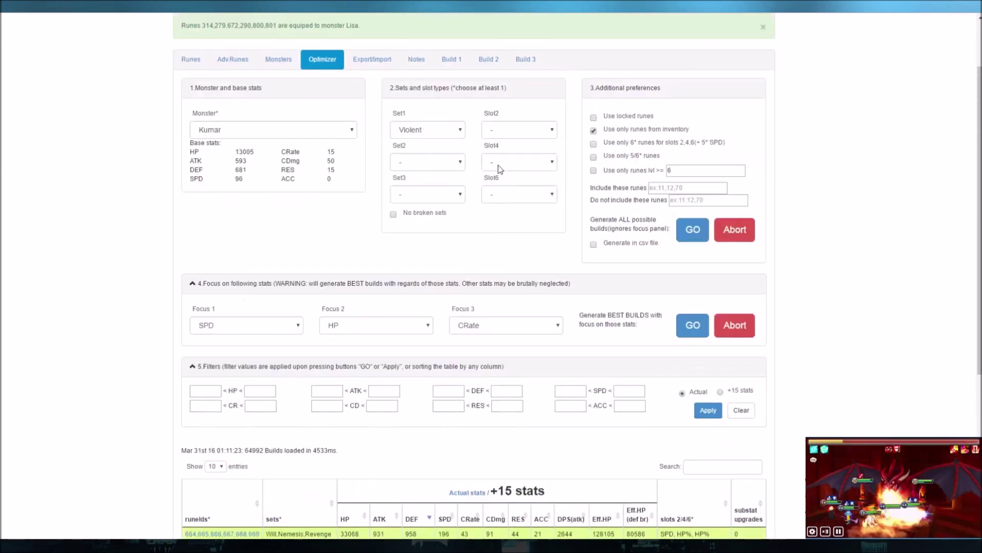
{"action": "scroll", "coordinate": [499, 168], "scroll_direction": "down", "scroll_amount": 5}
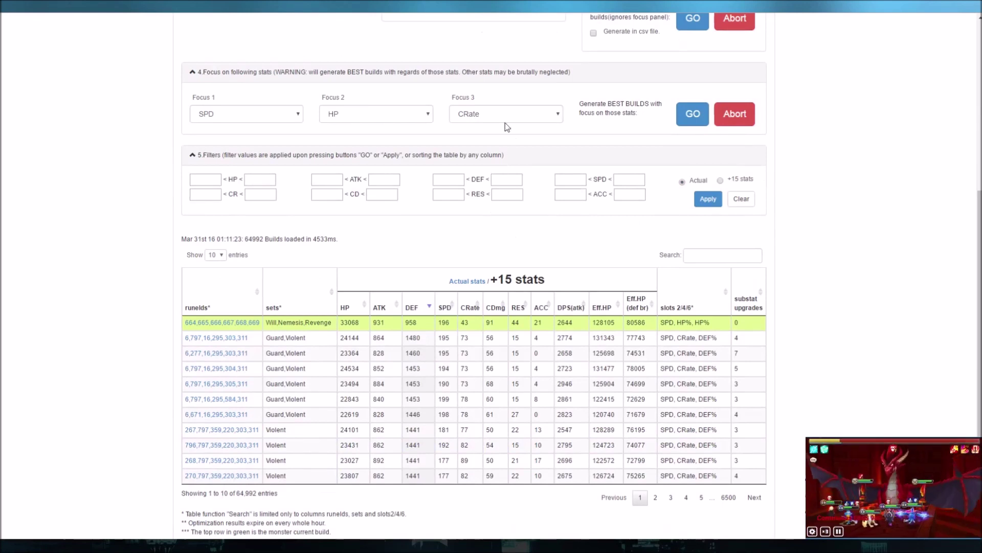
{"action": "scroll", "coordinate": [299, 367], "scroll_direction": "down", "scroll_amount": 1}
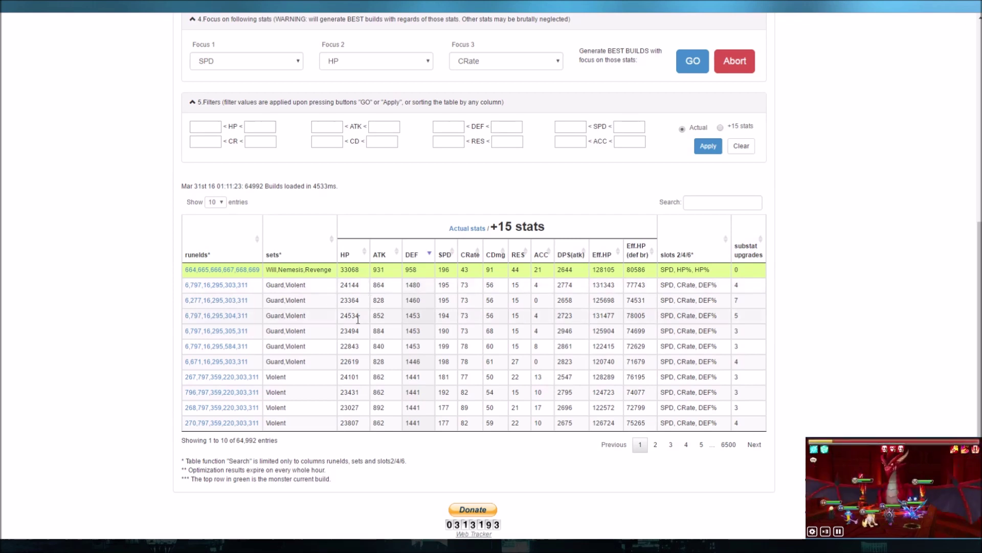
{"action": "left_click", "coordinate": [213, 129]}
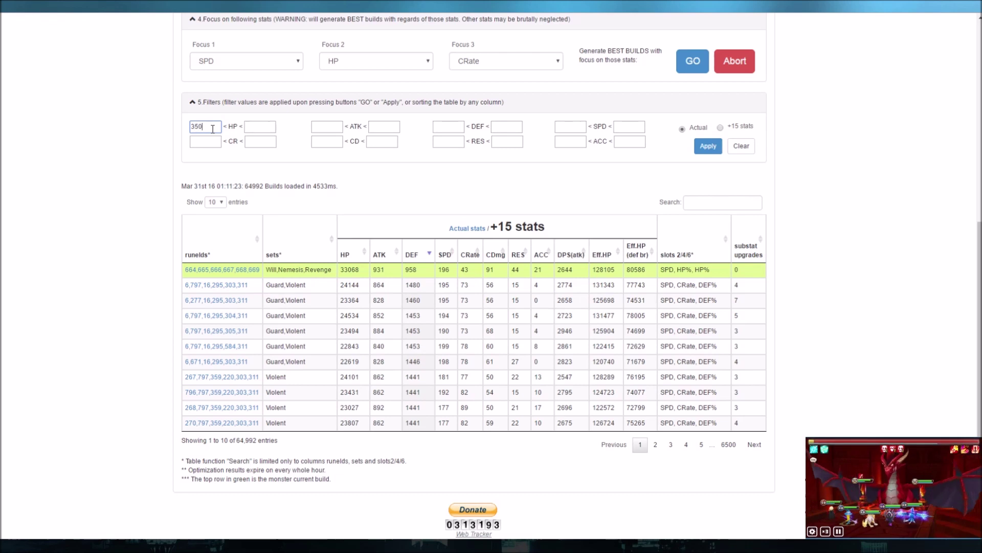
{"action": "left_click", "coordinate": [720, 127]}
{"action": "left_click", "coordinate": [701, 150]}
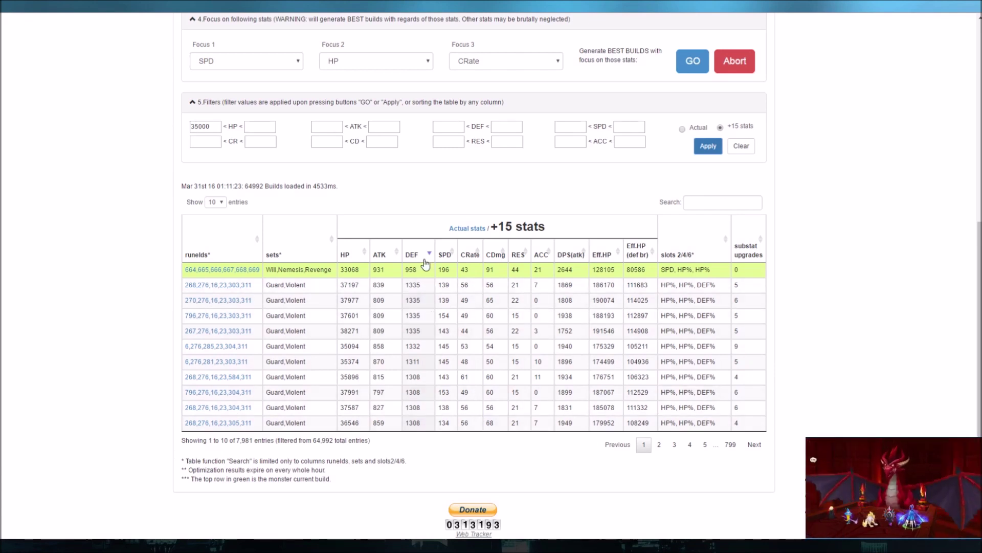
Step: Sort the filtered builds by SPD to examine their crit rates, and re-sort them by CRate in descending order
{"action": "left_click", "coordinate": [444, 255]}
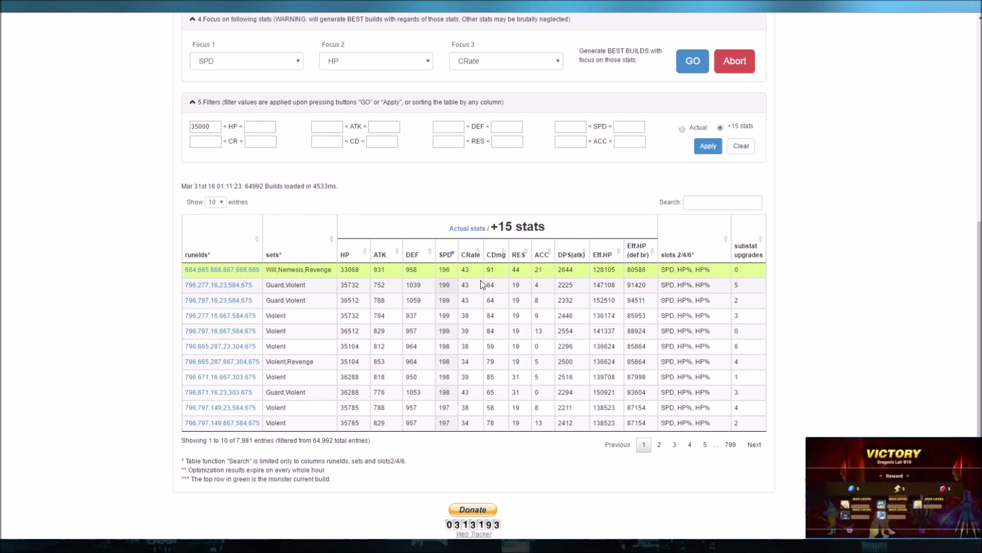
{"action": "double_click", "coordinate": [465, 285]}
{"action": "left_click", "coordinate": [478, 301]}
{"action": "left_click", "coordinate": [478, 259]}
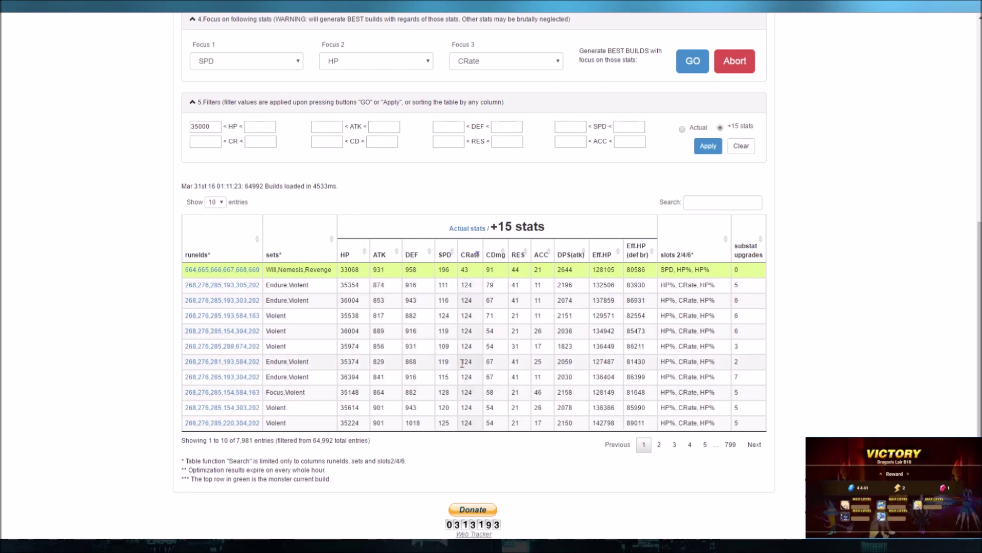
Step: Add minimum filters of 120 SPD and 60 CR and apply them to the builds
{"action": "left_click", "coordinate": [580, 129]}
{"action": "type", "text": "120"}
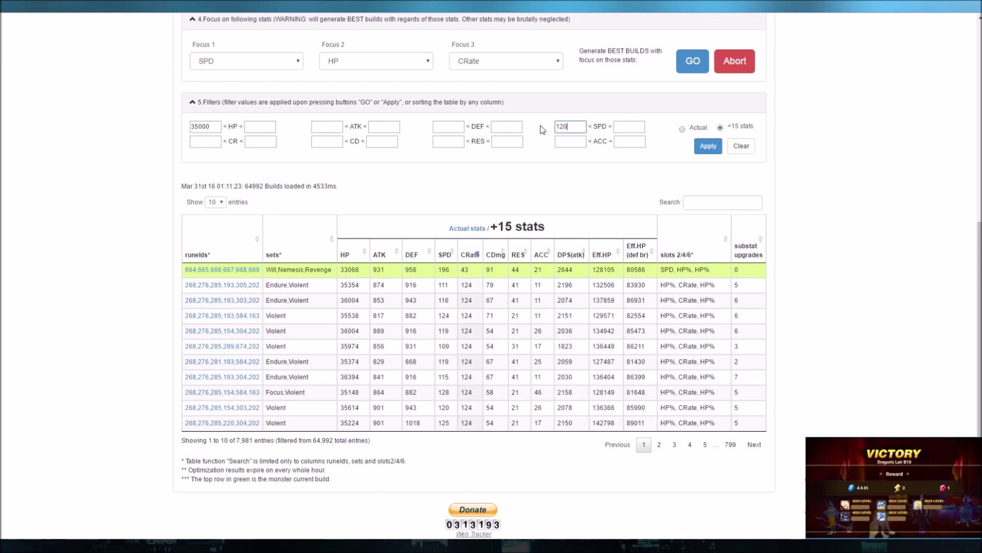
{"action": "left_click", "coordinate": [212, 144]}
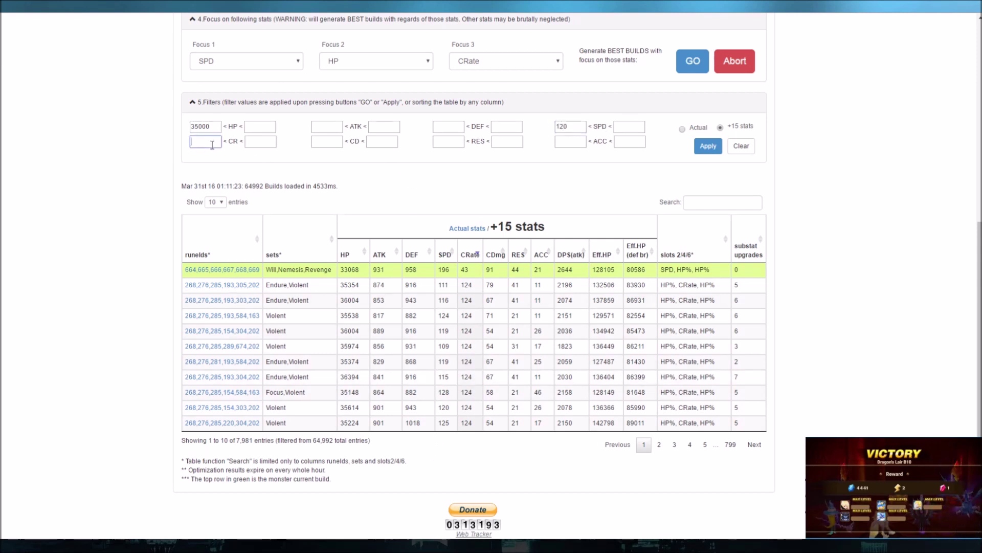
{"action": "type", "text": "60"}
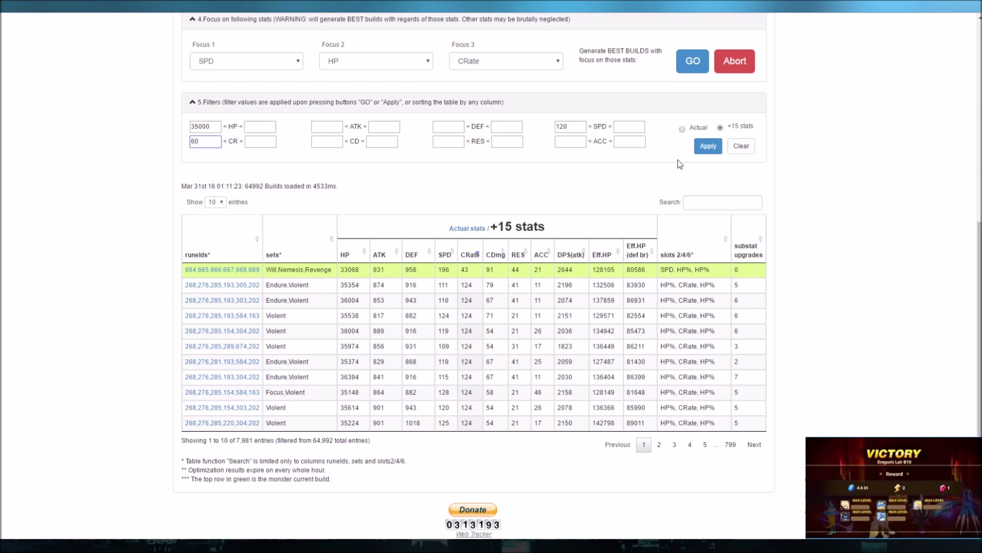
{"action": "left_click", "coordinate": [707, 149]}
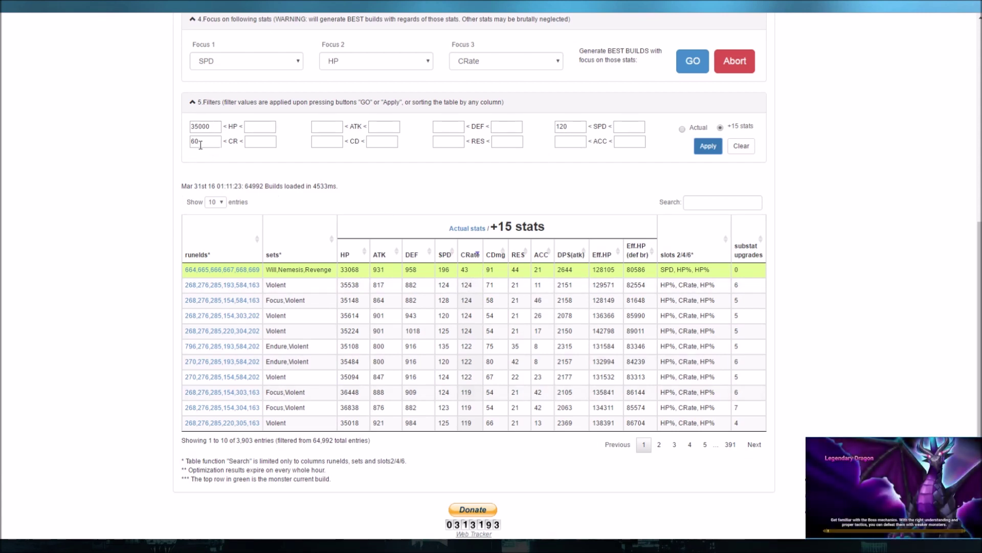
Step: Check the builds in ascending and descending CRate order, and raise the minimum CR filter to 85
{"action": "left_click", "coordinate": [478, 250]}
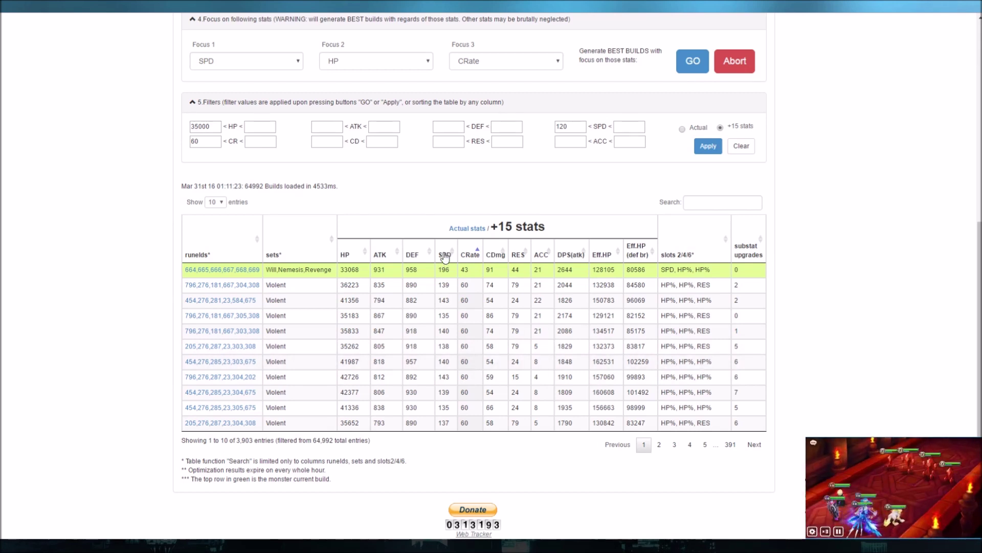
{"action": "left_click", "coordinate": [465, 256]}
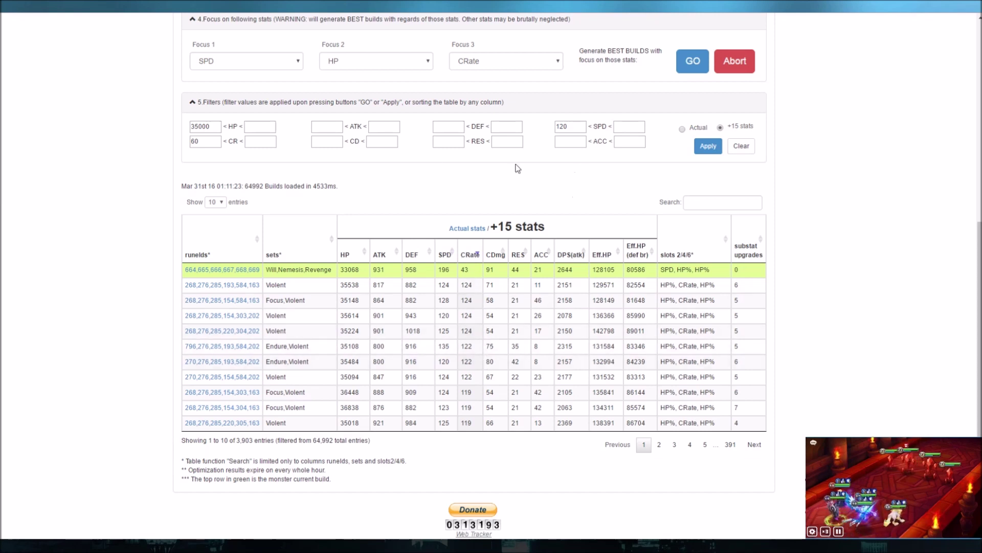
{"action": "left_click_drag", "start_coordinate": [210, 143], "coordinate": [32, 159]}
{"action": "type", "text": "85"}
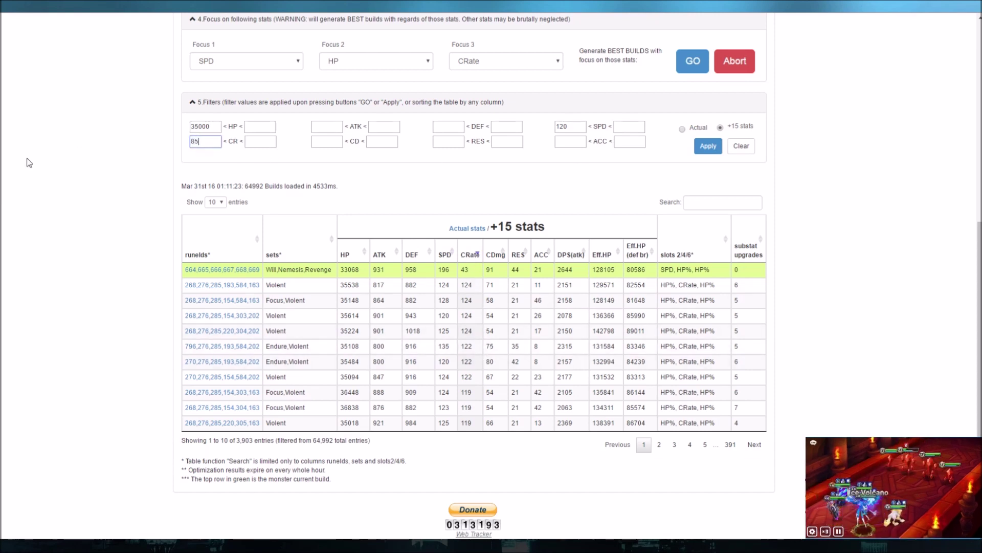
{"action": "left_click", "coordinate": [708, 146]}
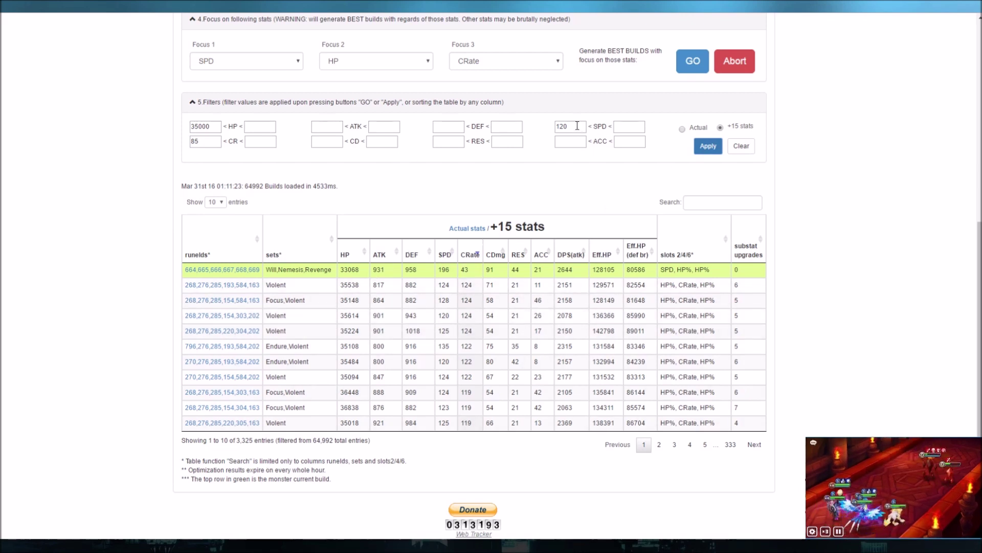
Step: Raise the minimum SPD filter to 140 and apply it to the builds
{"action": "left_click_drag", "start_coordinate": [563, 125], "coordinate": [572, 128]}
{"action": "key", "text": "BackSpace"}
{"action": "key", "text": "BackSpace"}
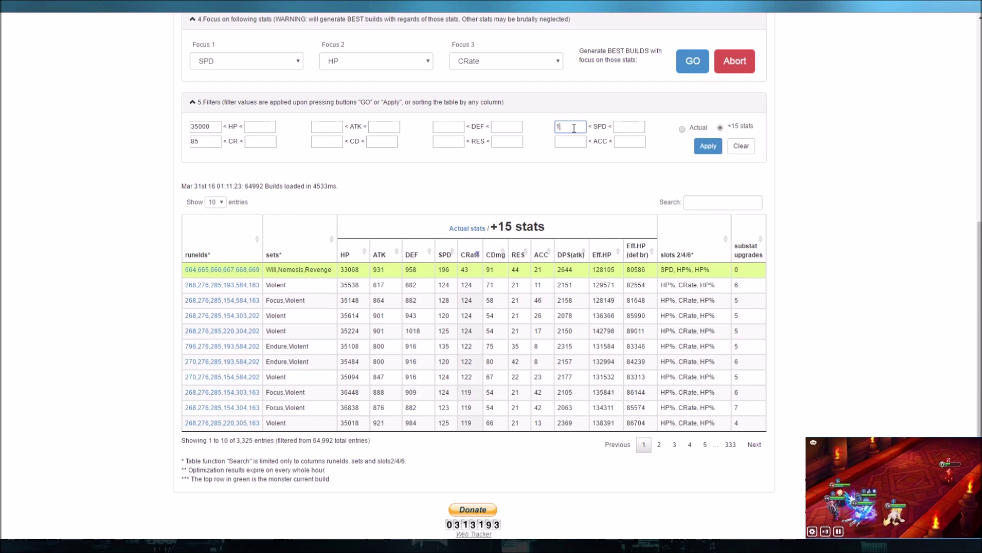
{"action": "type", "text": "40"}
{"action": "left_click", "coordinate": [701, 146]}
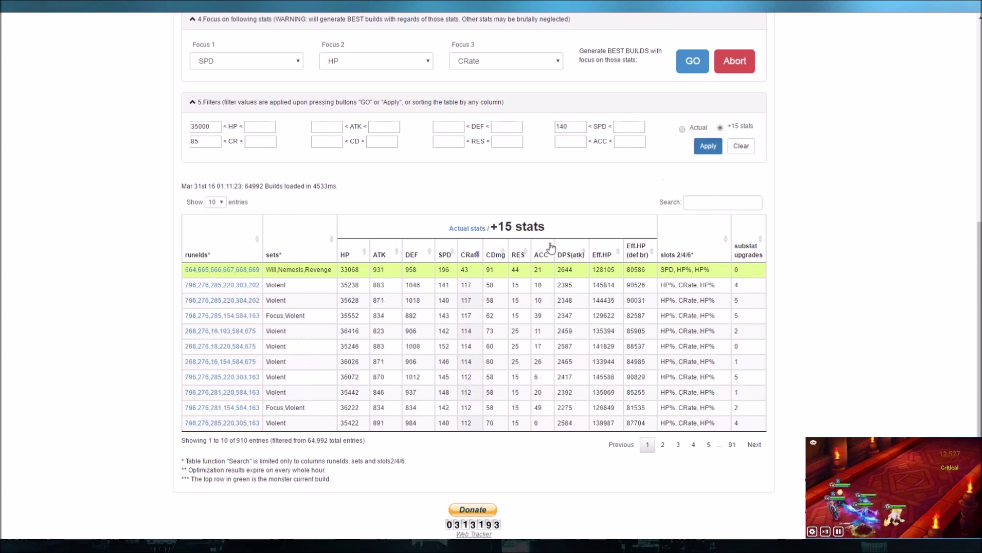
Step: Sort the builds by SPD in descending order and examine the fastest build's SPD, HP, CRate and CDmg
{"action": "left_click", "coordinate": [451, 256]}
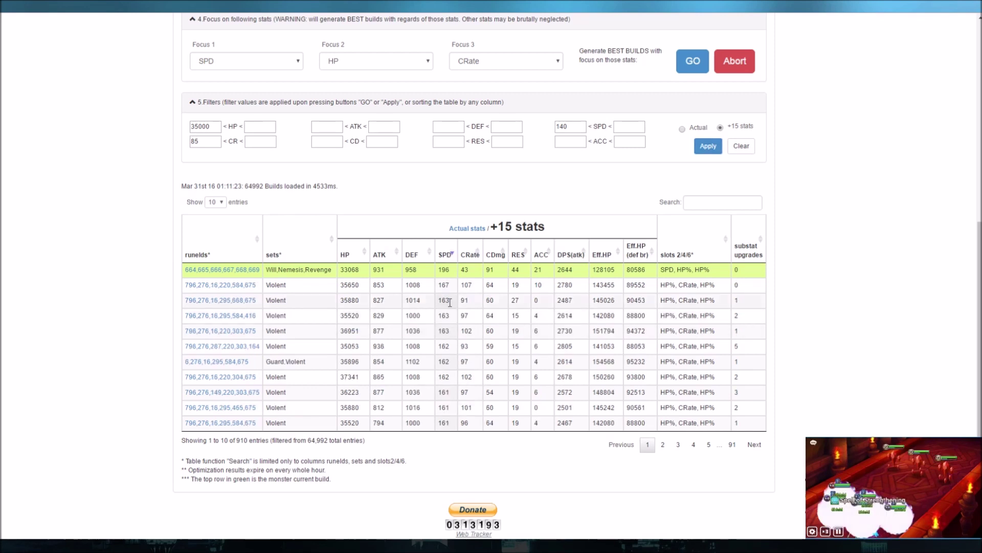
{"action": "double_click", "coordinate": [443, 285]}
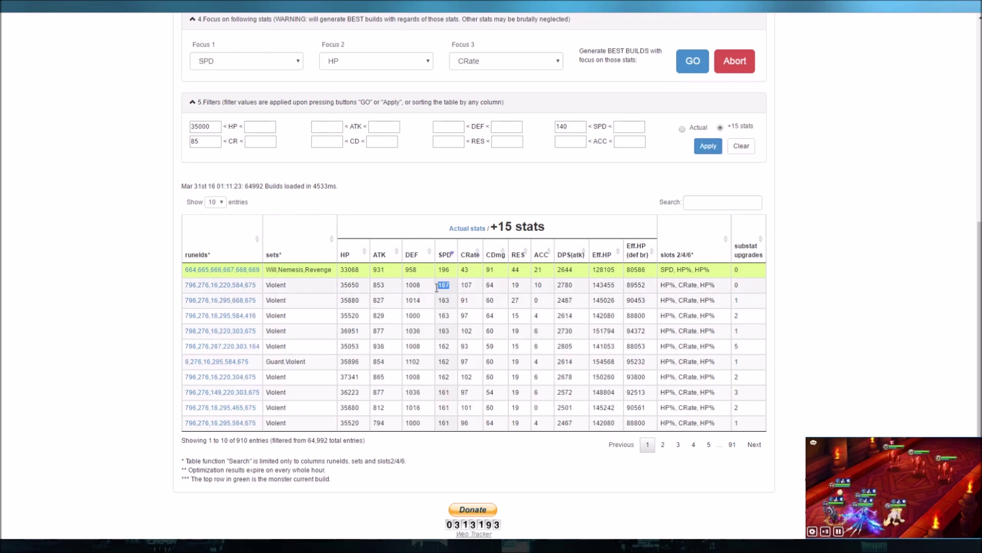
{"action": "double_click", "coordinate": [350, 285]}
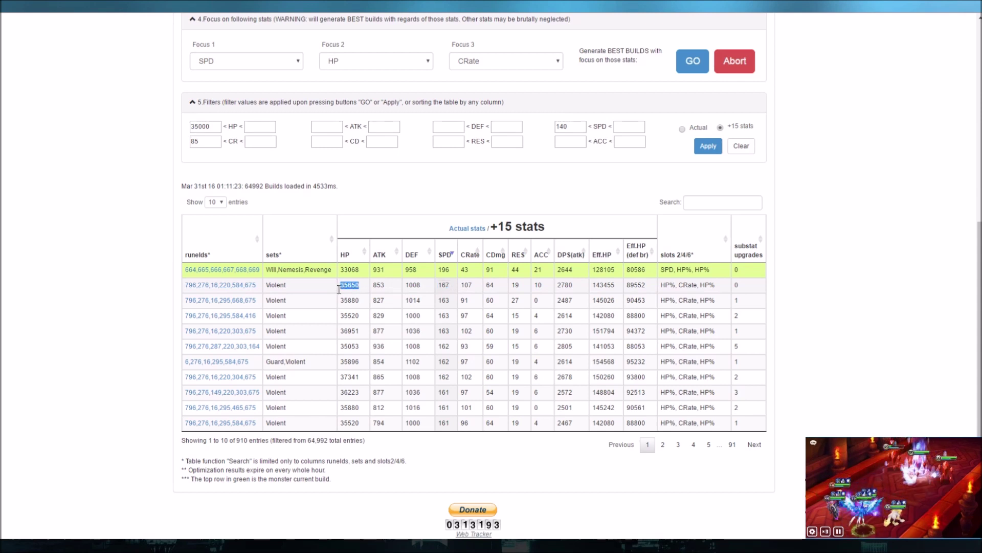
{"action": "double_click", "coordinate": [466, 285]}
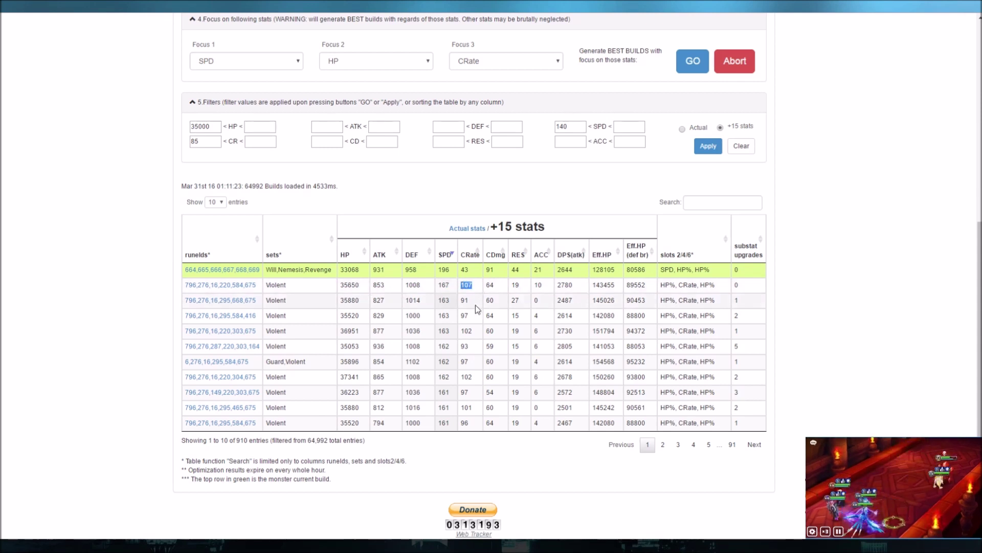
{"action": "left_click", "coordinate": [494, 288]}
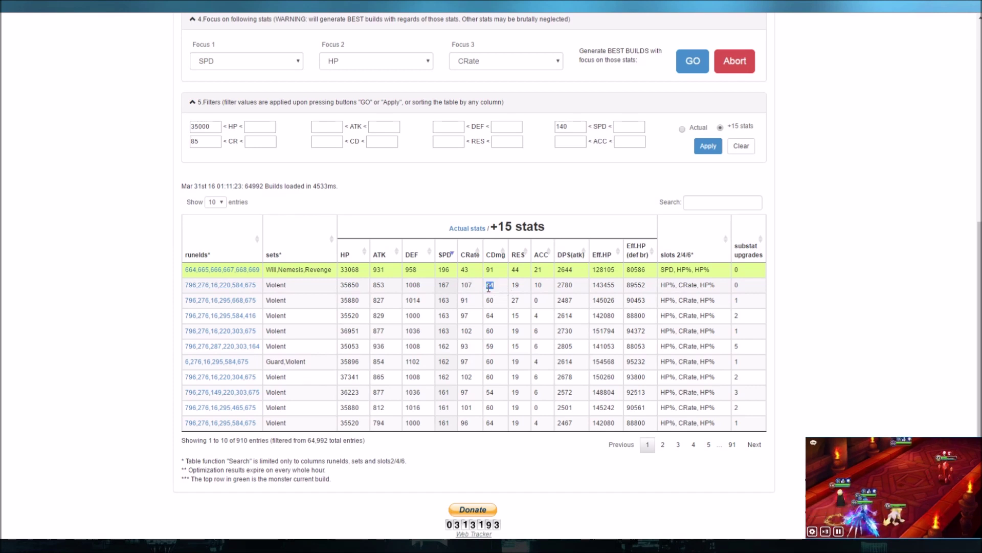
{"action": "left_click_drag", "start_coordinate": [470, 286], "coordinate": [467, 286]}
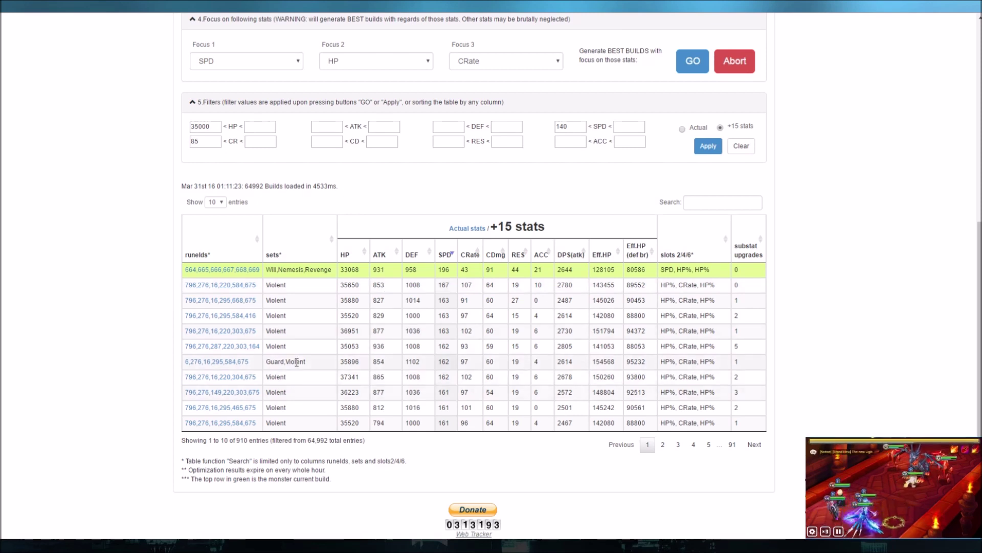
Step: Check the build that combines Guard and Violent sets, and raise the minimum SPD filter to 150 for the builds
{"action": "left_click_drag", "start_coordinate": [314, 364], "coordinate": [261, 369]}
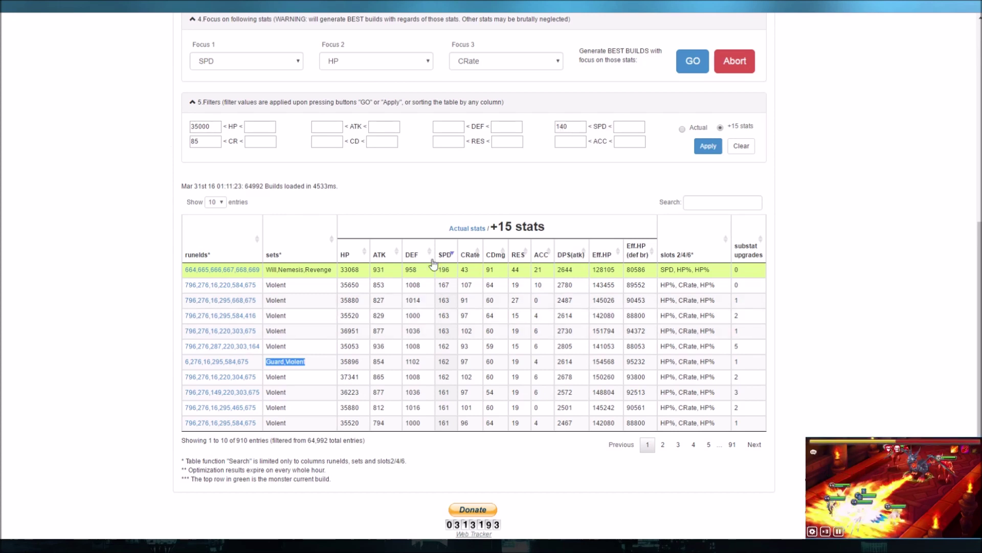
{"action": "left_click", "coordinate": [563, 131]}
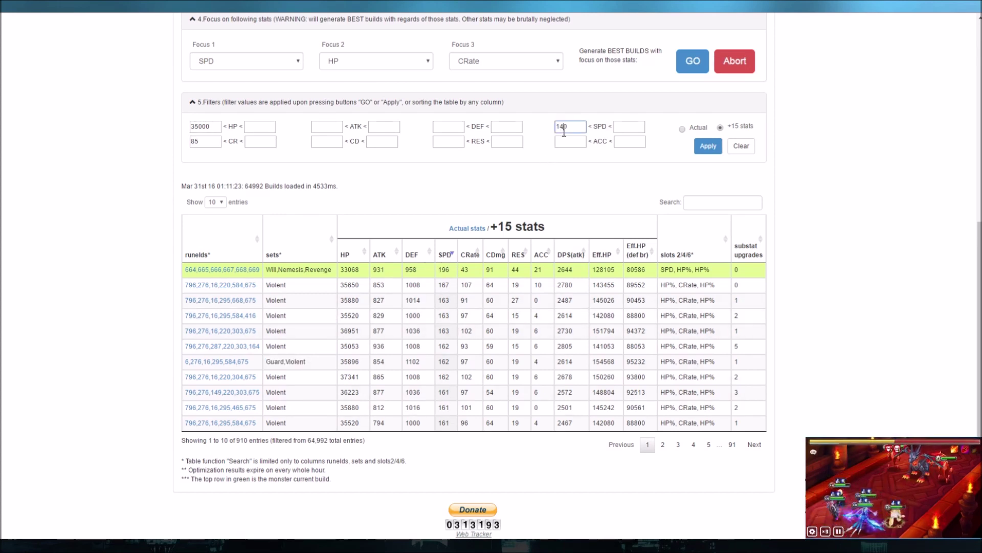
{"action": "left_click", "coordinate": [708, 146]}
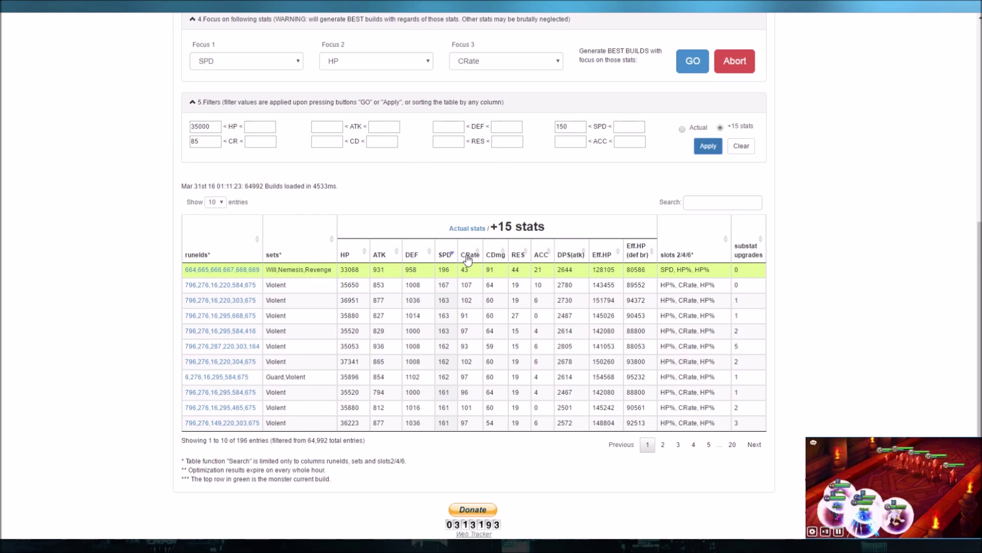
Step: Sort the builds by CDmg in descending order, add a minimum CD filter of 70 and apply it
{"action": "left_click", "coordinate": [493, 255]}
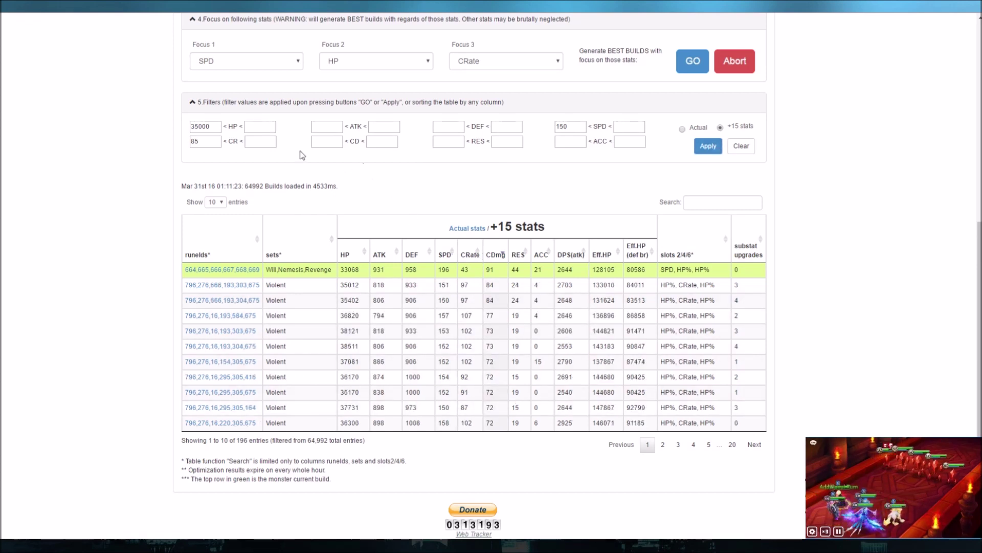
{"action": "left_click", "coordinate": [334, 140]}
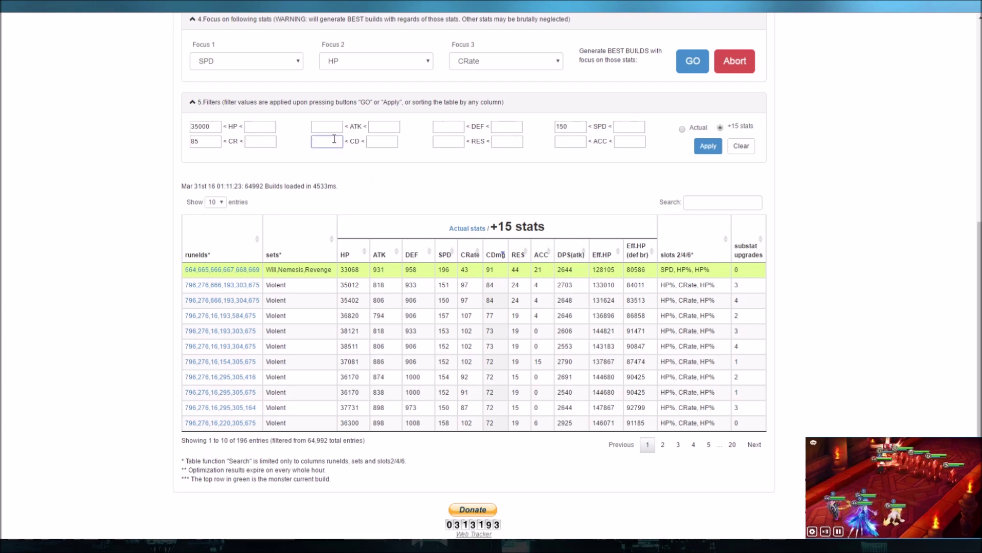
{"action": "type", "text": "70"}
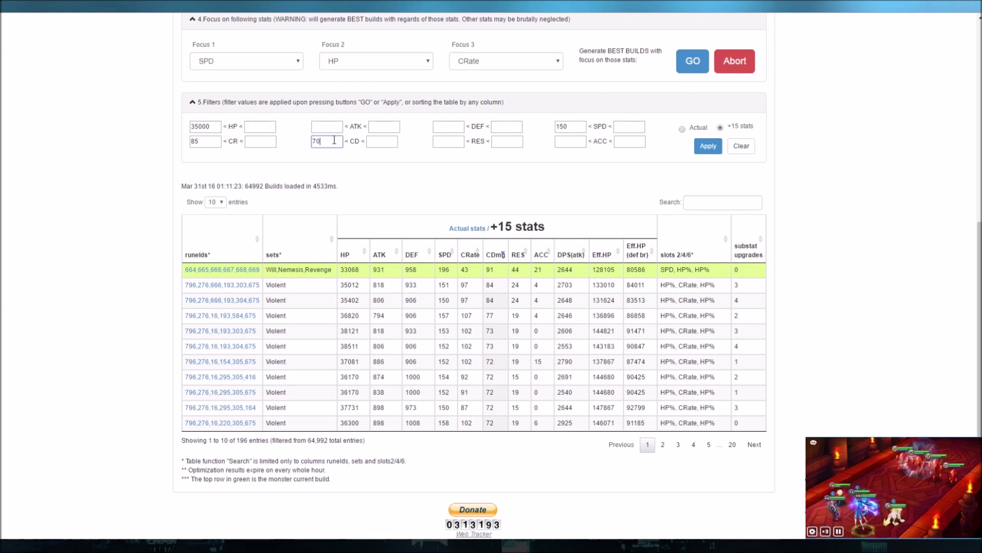
{"action": "left_click", "coordinate": [708, 147]}
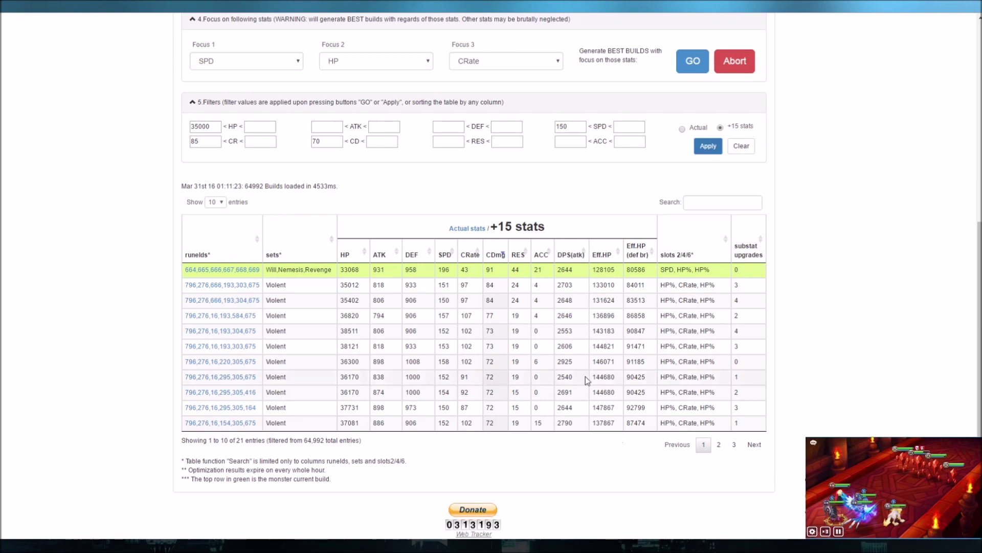
Step: Sort the filtered builds by SPD in descending order and open the details of the fastest build
{"action": "left_click", "coordinate": [450, 256]}
{"action": "double_click", "coordinate": [443, 285]}
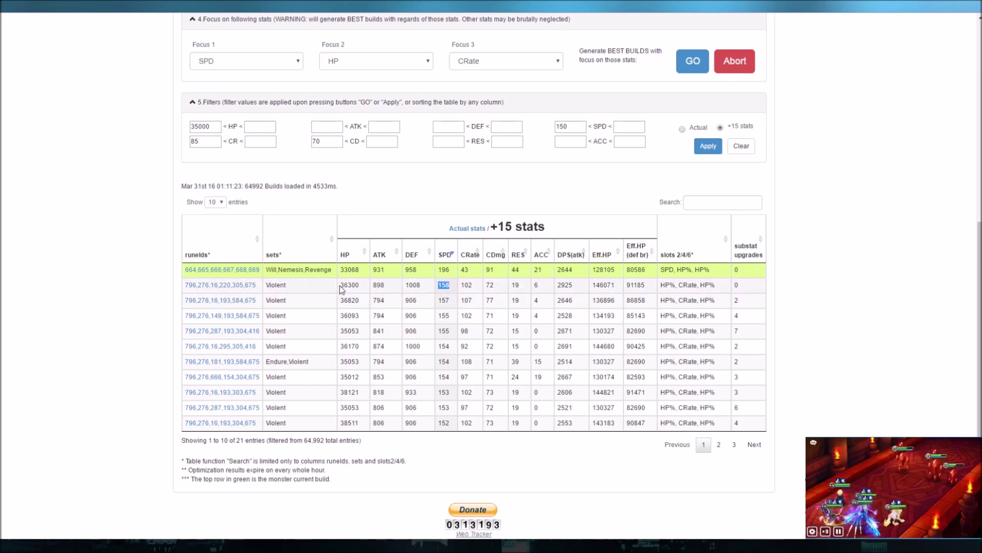
{"action": "left_click", "coordinate": [559, 284]}
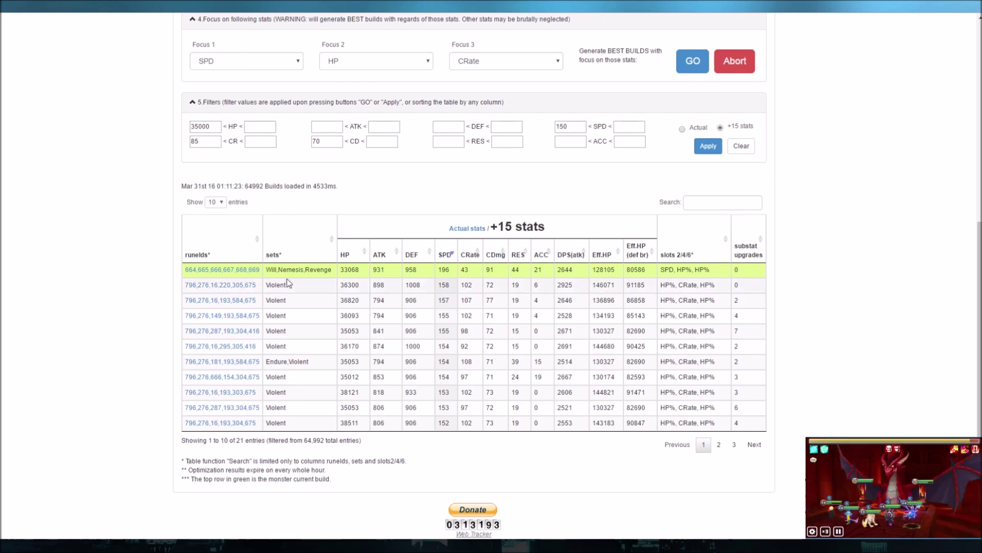
{"action": "left_click", "coordinate": [252, 285]}
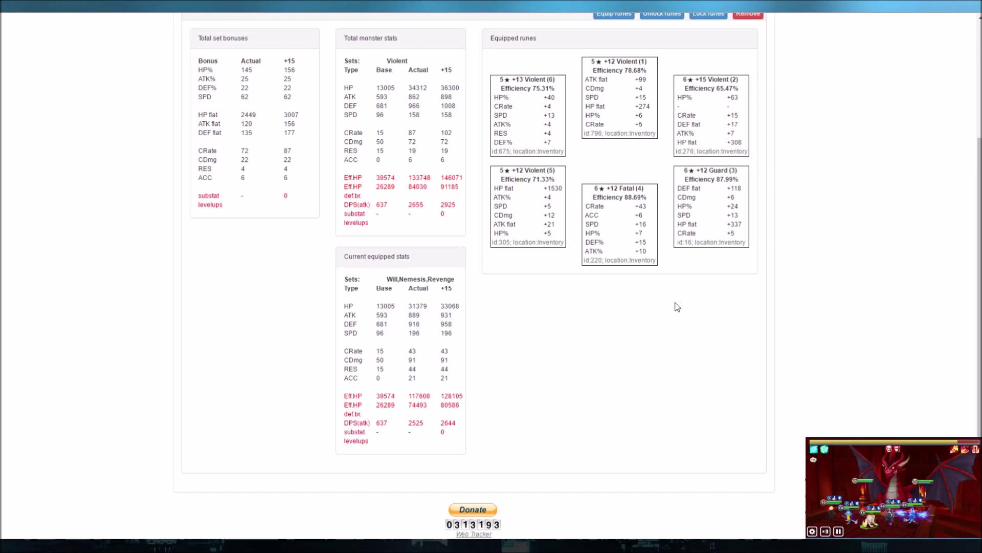
Step: Check the opened build's actual HP in the total monster stats and equip its runes on Kumar
{"action": "scroll", "coordinate": [589, 312], "scroll_direction": "up", "scroll_amount": 2}
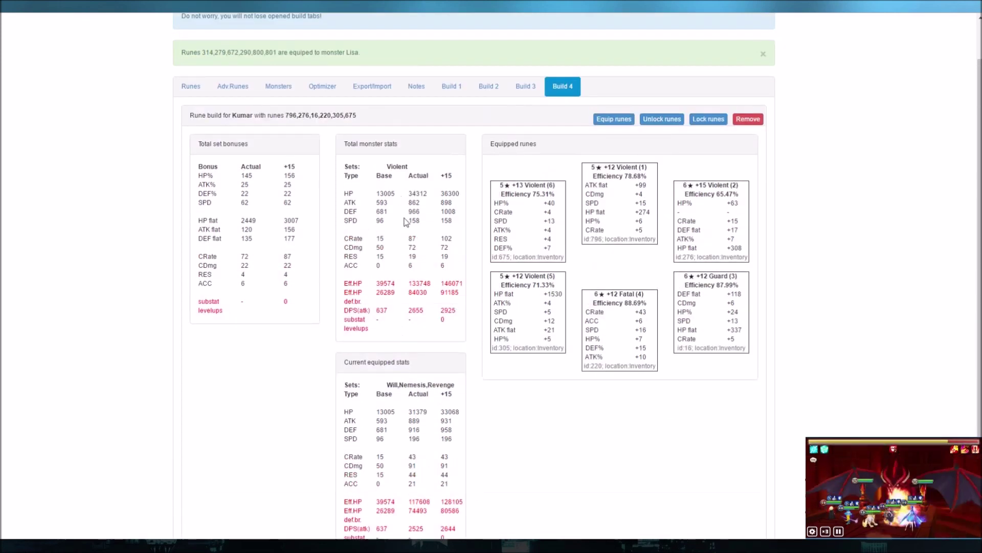
{"action": "left_click_drag", "start_coordinate": [408, 194], "coordinate": [428, 197]}
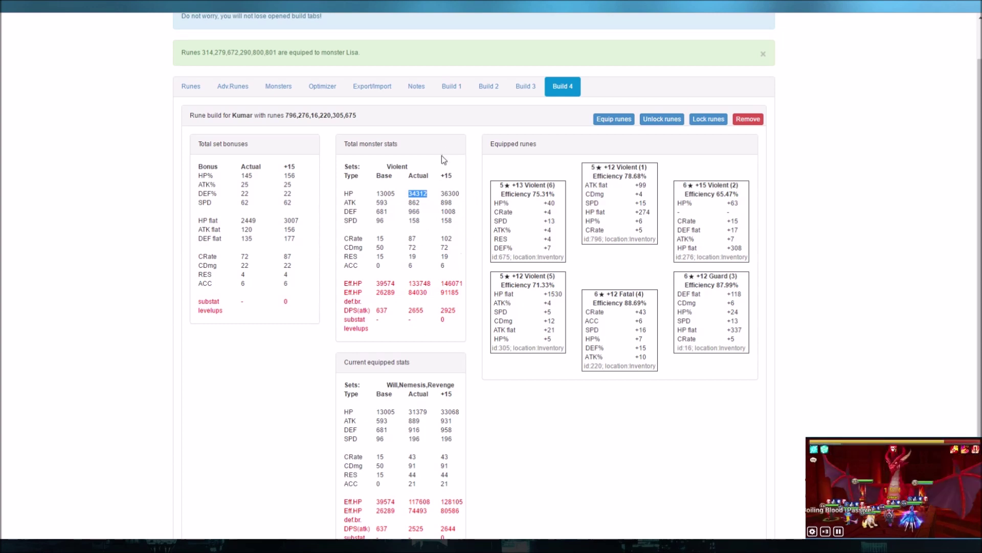
{"action": "left_click", "coordinate": [439, 238]}
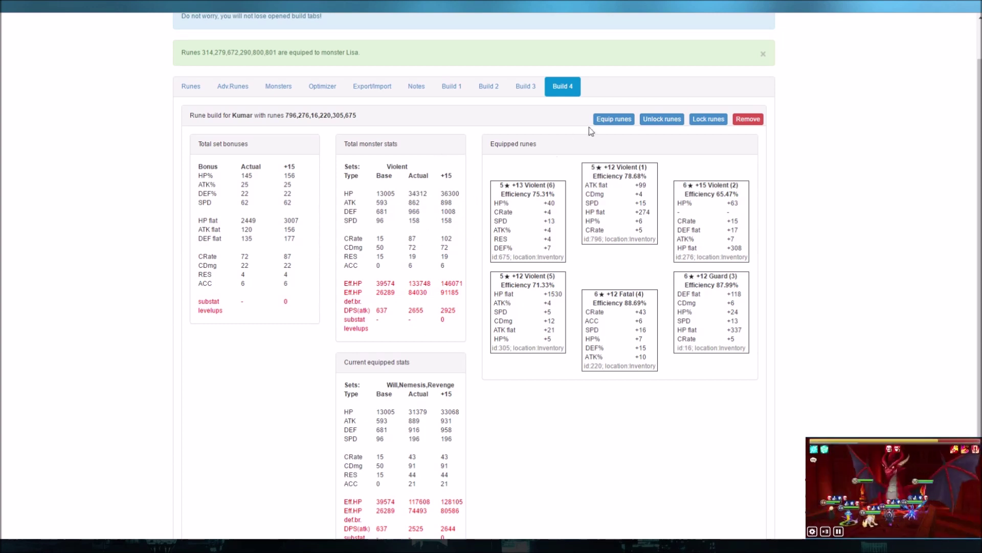
{"action": "left_click", "coordinate": [605, 124]}
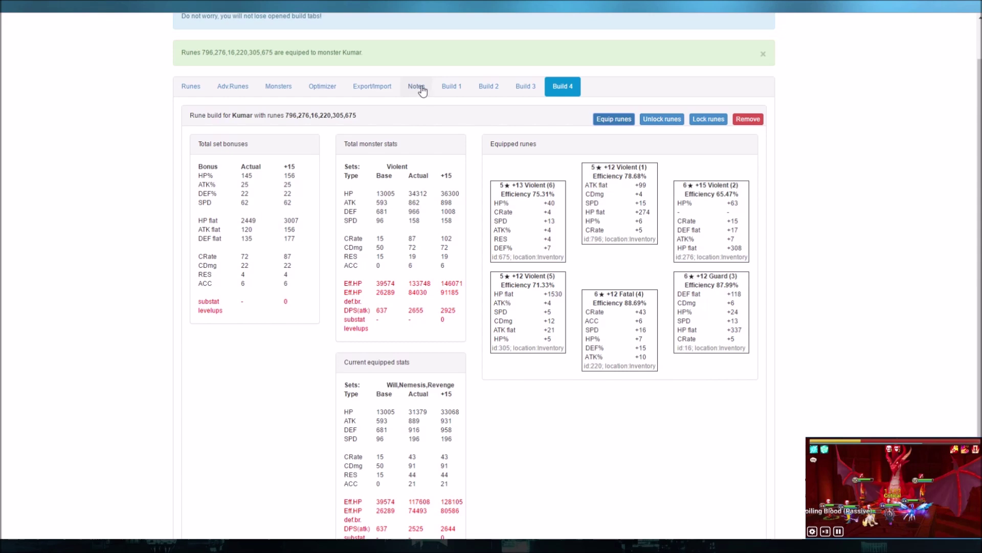
Step: Return to the optimizer and review Kumar's set choices, preferences, focus stats, filters and resulting builds
{"action": "left_click", "coordinate": [322, 86]}
{"action": "scroll", "coordinate": [372, 306], "scroll_direction": "down", "scroll_amount": 3}
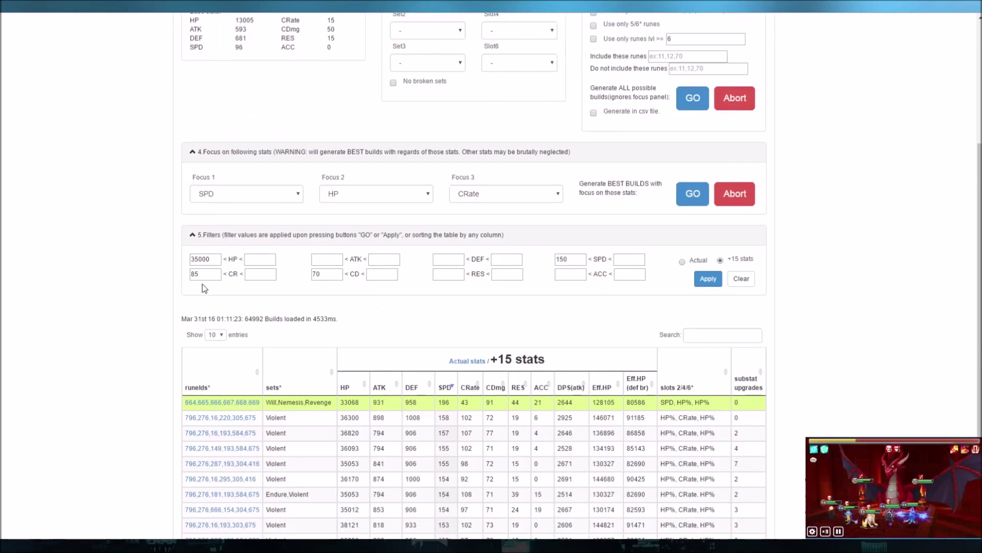
{"action": "scroll", "coordinate": [145, 320], "scroll_direction": "up", "scroll_amount": 4}
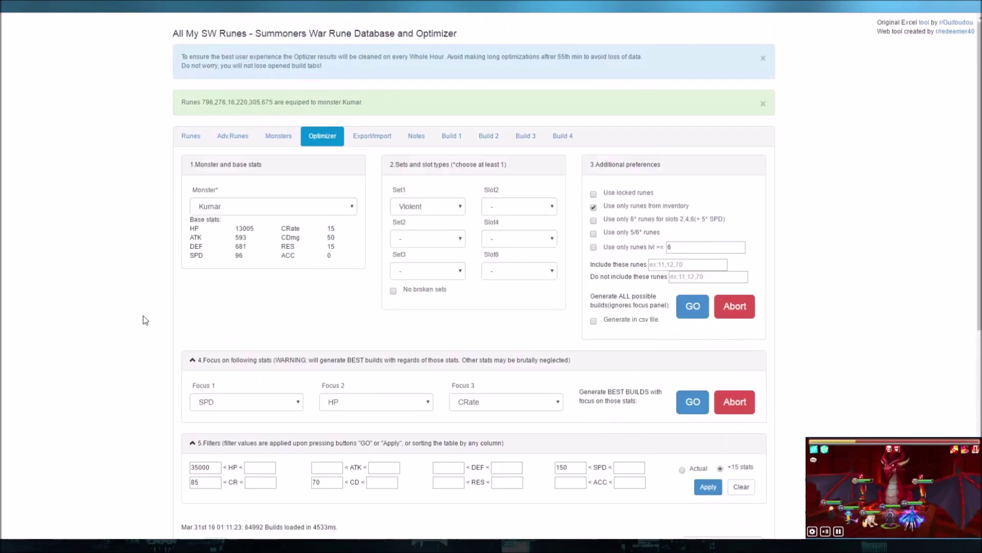
{"action": "scroll", "coordinate": [145, 320], "scroll_direction": "down", "scroll_amount": 2}
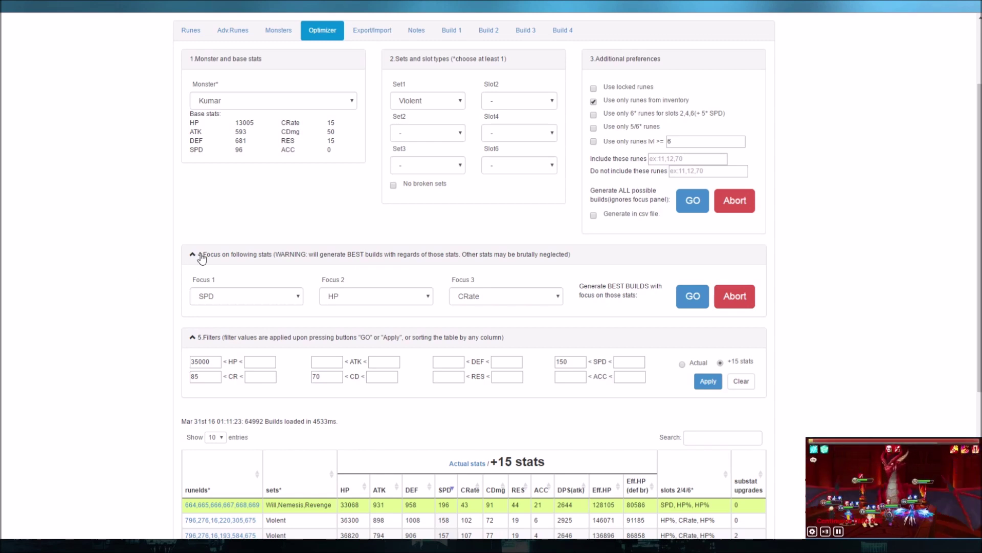
{"action": "scroll", "coordinate": [103, 271], "scroll_direction": "down", "scroll_amount": 3}
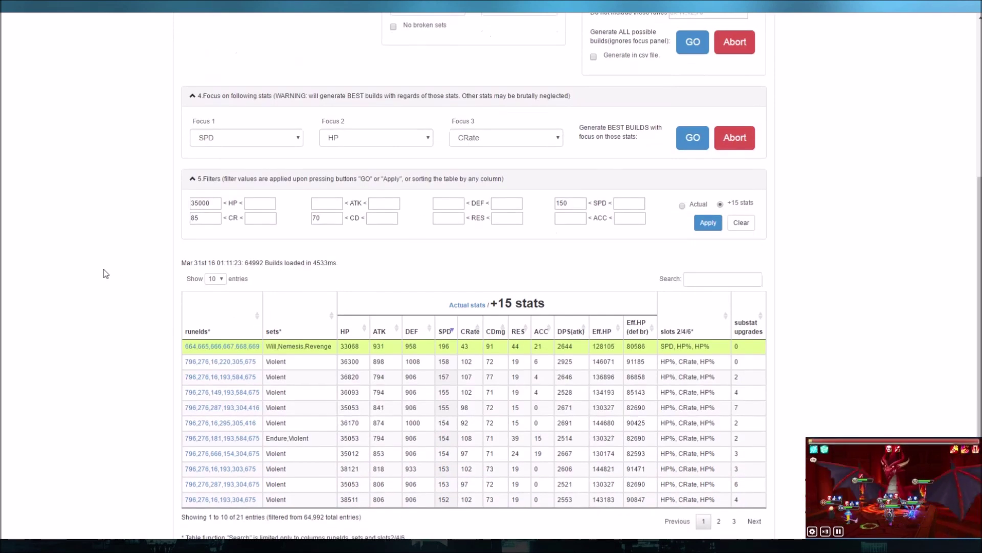
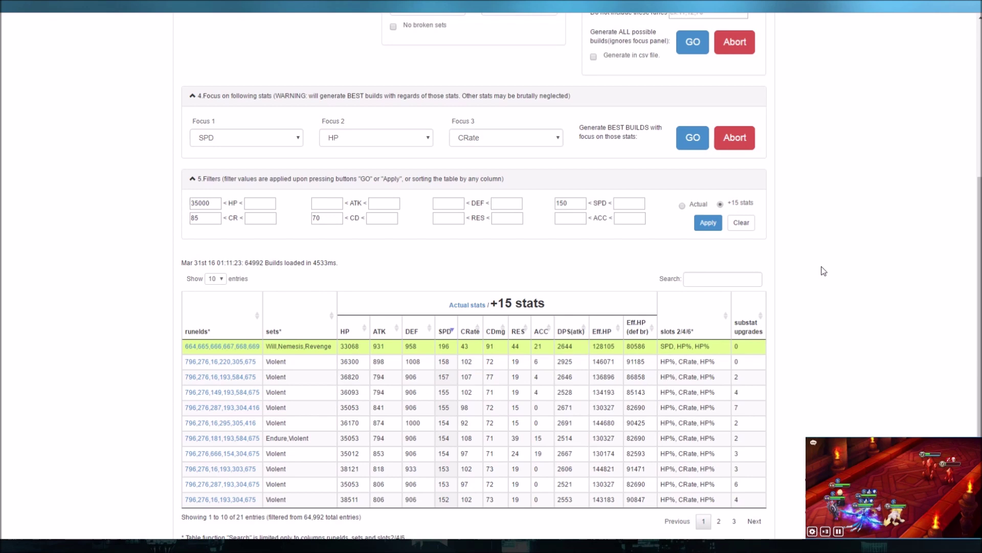
Step: Find Tiana in the monster list and examine her total stats and equipped runes
{"action": "scroll", "coordinate": [153, 373], "scroll_direction": "up", "scroll_amount": 5}
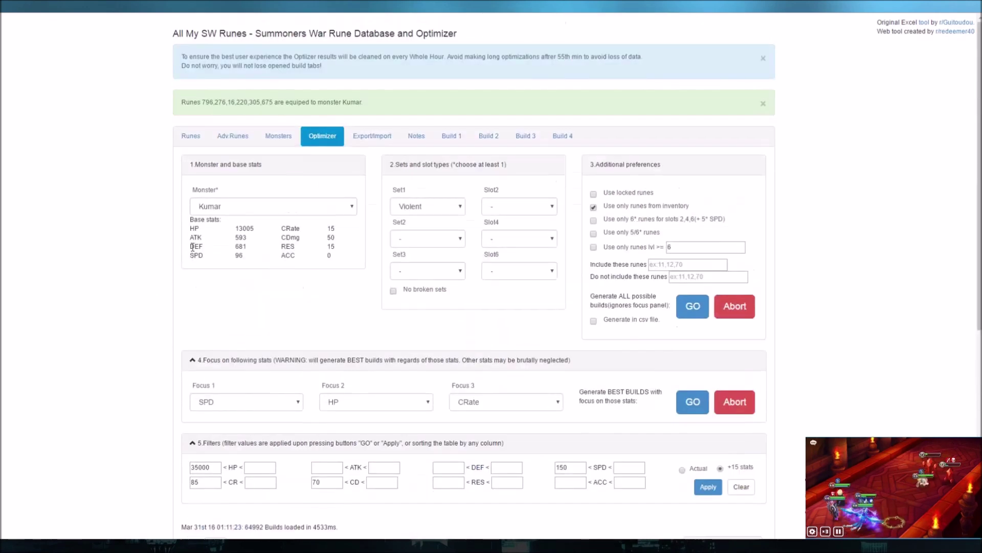
{"action": "left_click", "coordinate": [280, 136]}
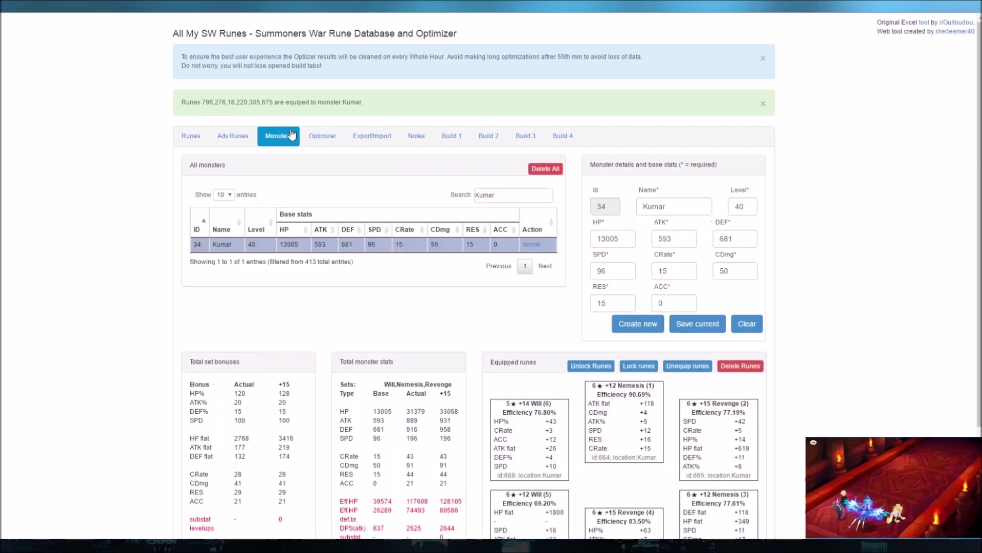
{"action": "left_click", "coordinate": [499, 195]}
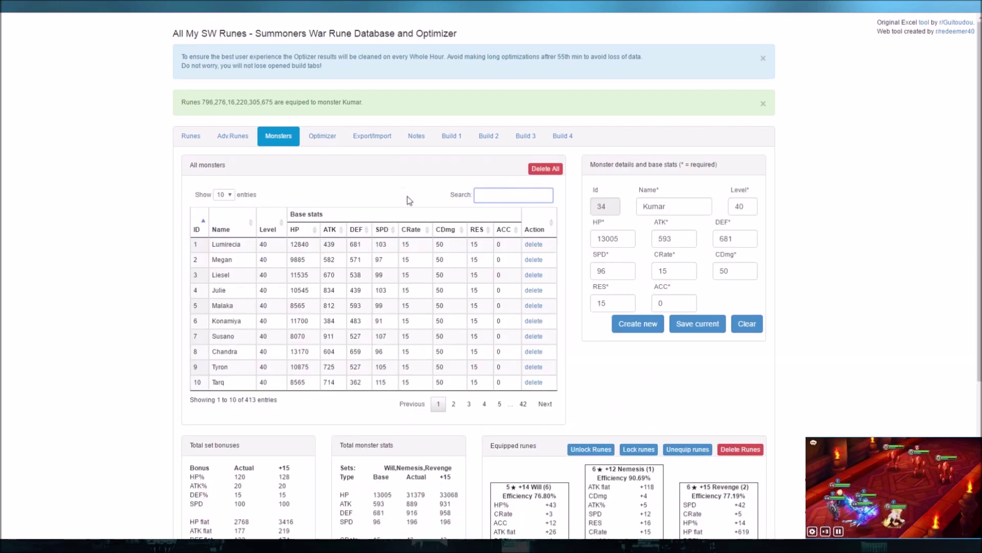
{"action": "type", "text": "Tiana"}
{"action": "left_click", "coordinate": [125, 266]}
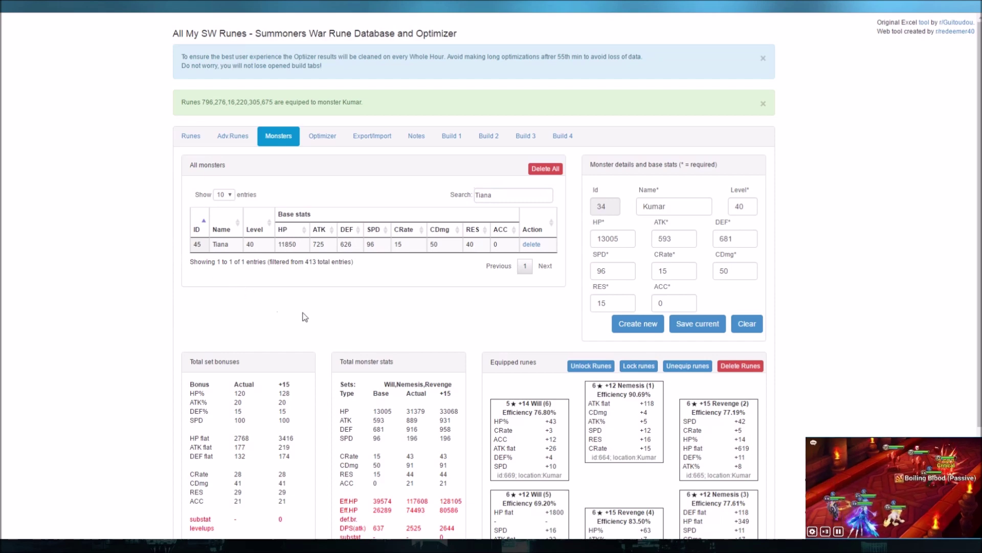
{"action": "left_click", "coordinate": [396, 246]}
{"action": "scroll", "coordinate": [128, 333], "scroll_direction": "down", "scroll_amount": 3}
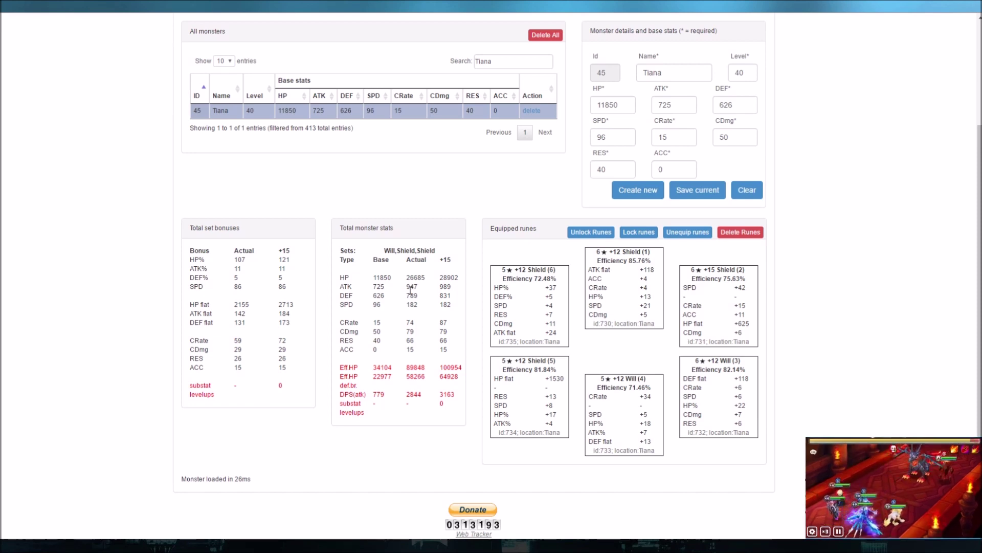
Step: Find the level 40 Galleon in the monster list and examine its total stats and equipped runes
{"action": "double_click", "coordinate": [505, 64]}
{"action": "type", "text": "Galleon"}
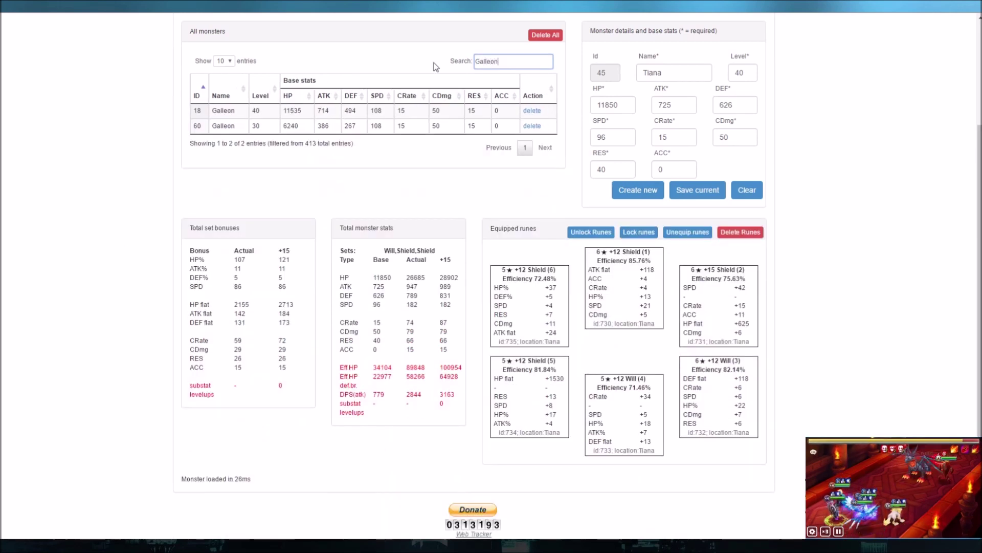
{"action": "left_click", "coordinate": [277, 117]}
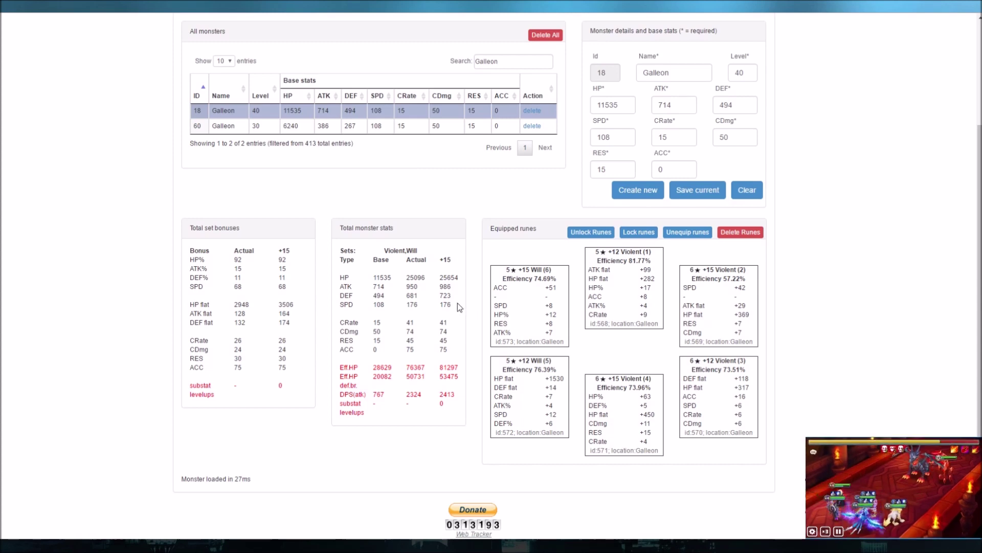
Step: Search the monster list for "Tyr" and examine Tyron's total stats and equipped runes
{"action": "left_click_drag", "start_coordinate": [512, 61], "coordinate": [438, 68]}
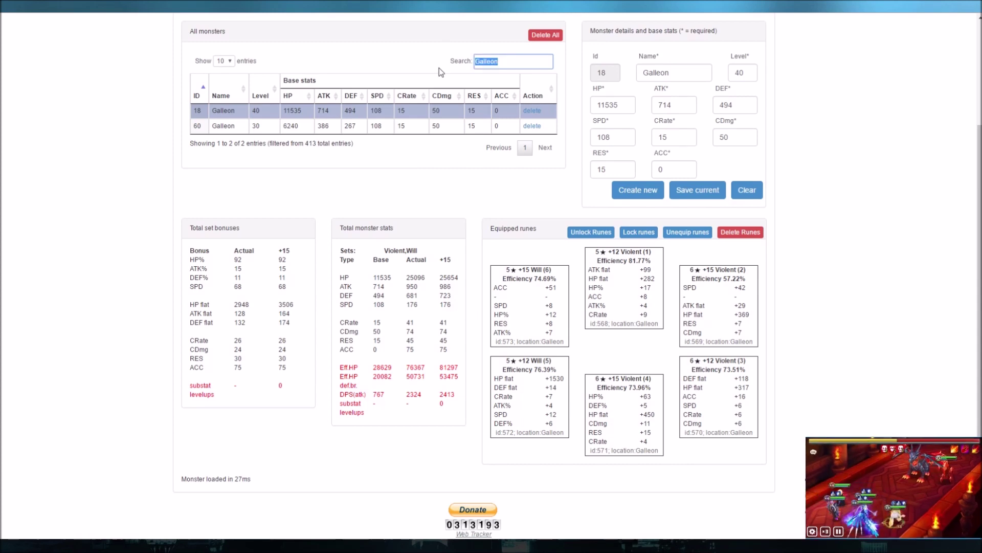
{"action": "type", "text": "Tyr"}
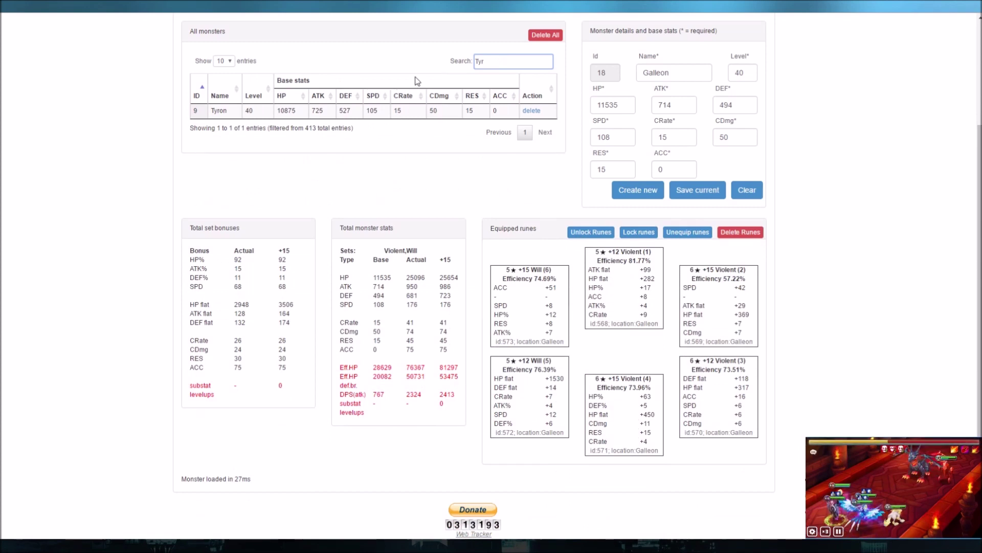
{"action": "left_click", "coordinate": [388, 111]}
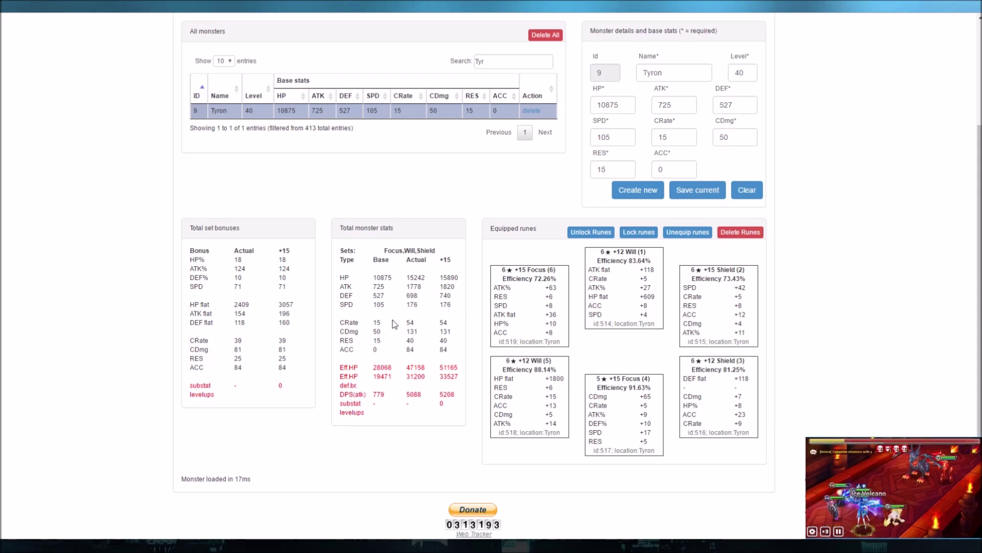
Step: Search the monster list for "Ak", open Akhamamir and examine its +15 ATK and CDmg along with its runes
{"action": "double_click", "coordinate": [484, 62]}
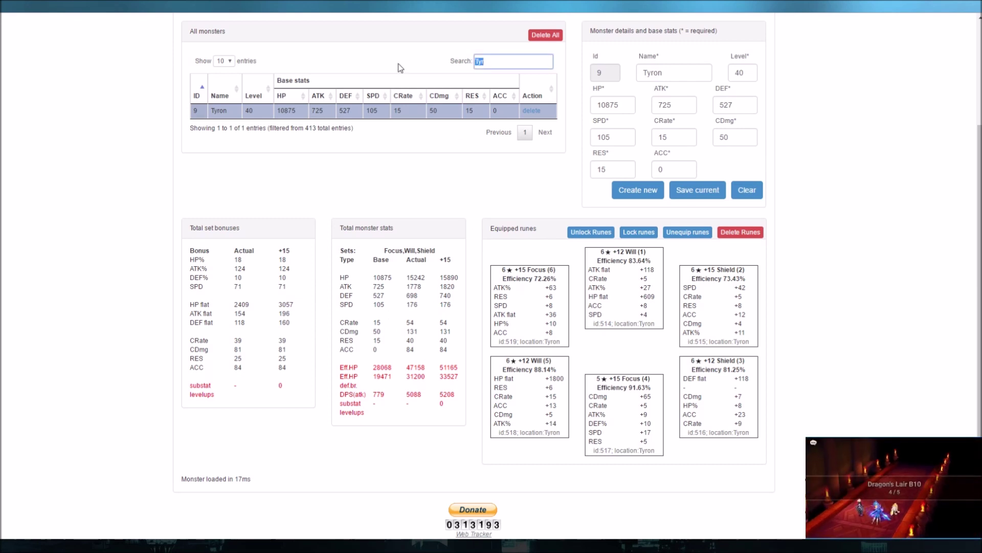
{"action": "type", "text": "Ak"}
{"action": "left_click", "coordinate": [256, 141]}
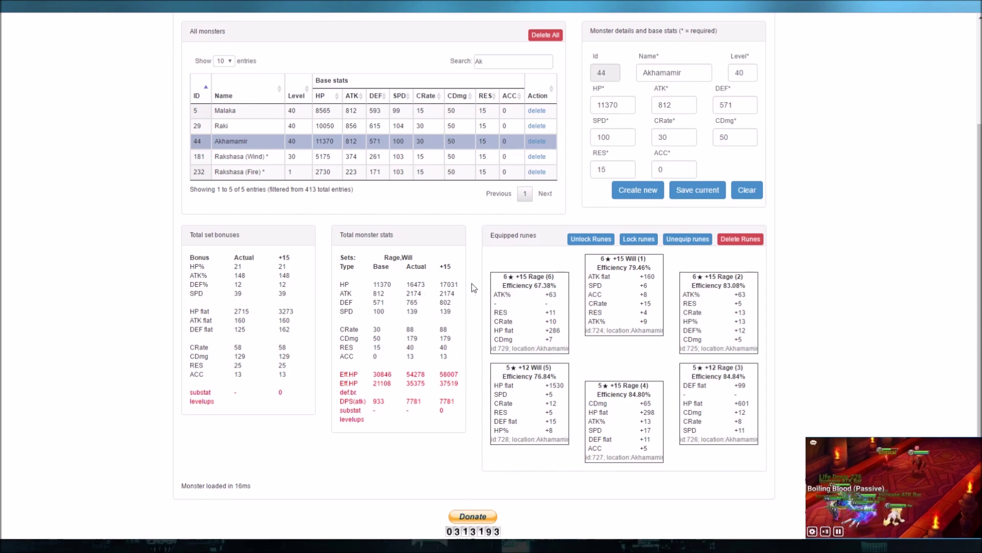
{"action": "left_click_drag", "start_coordinate": [459, 293], "coordinate": [438, 293]}
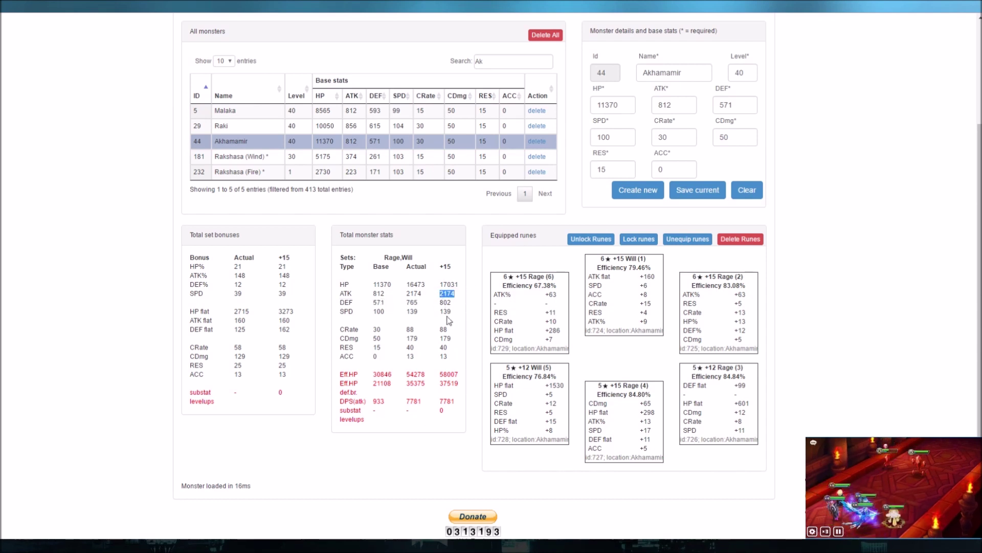
{"action": "left_click", "coordinate": [455, 339]}
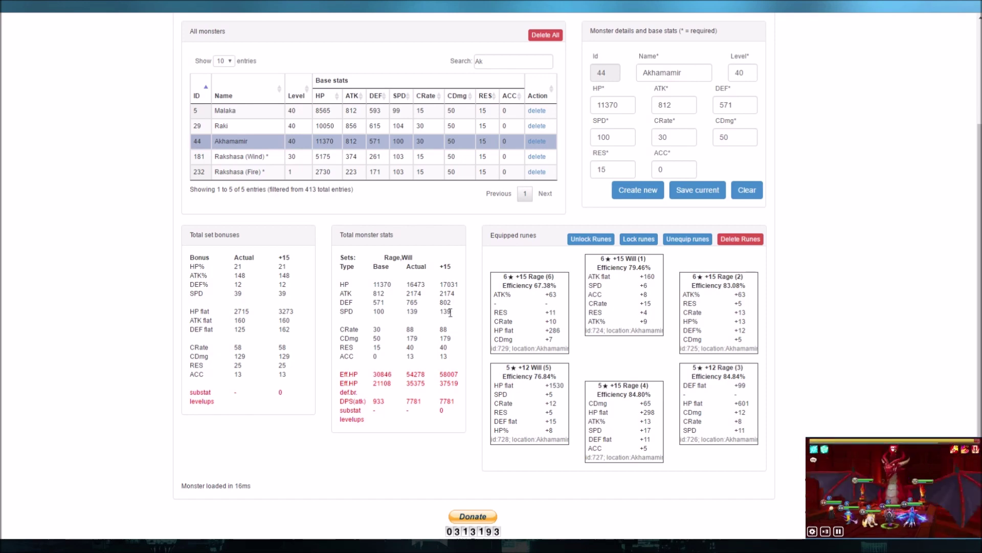
Step: Search the monster list for "Juli" and open Julie to examine its total stats and equipped runes
{"action": "left_click_drag", "start_coordinate": [487, 62], "coordinate": [464, 75]}
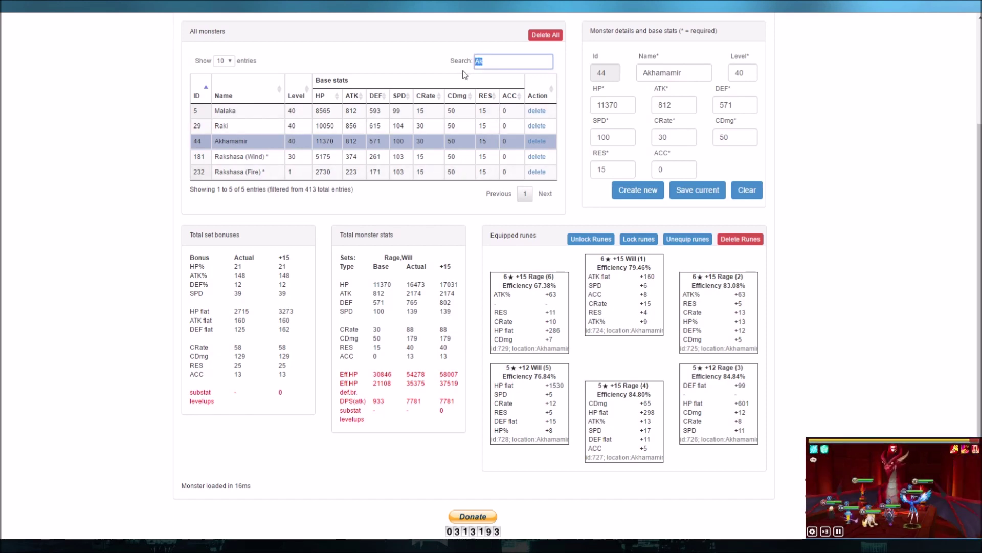
{"action": "type", "text": "Juli"}
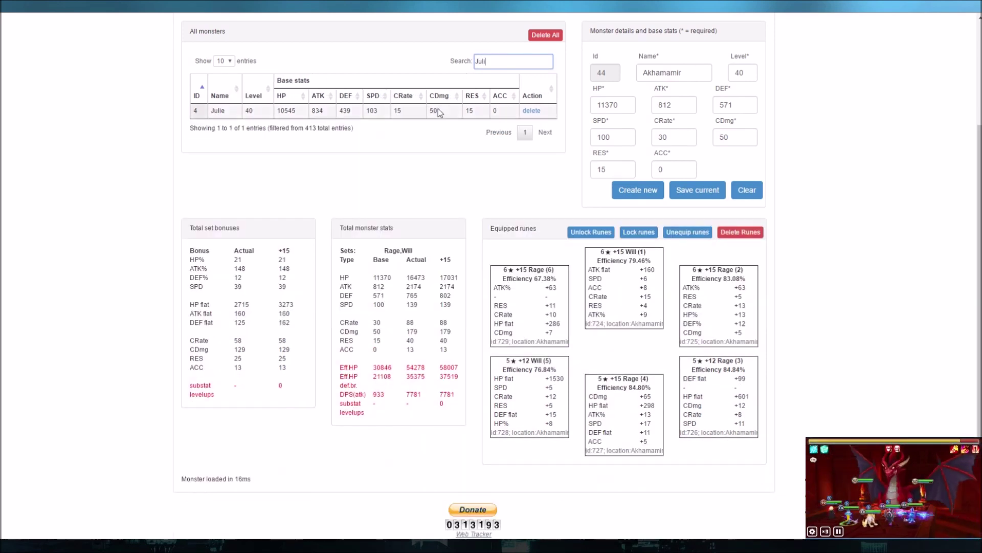
{"action": "left_click", "coordinate": [443, 110]}
Step: Search the monster list for "Tyr" and open Tyron to review its total stats and equipped runes again
{"action": "left_click_drag", "start_coordinate": [495, 60], "coordinate": [418, 66]}
{"action": "type", "text": "Tyr"}
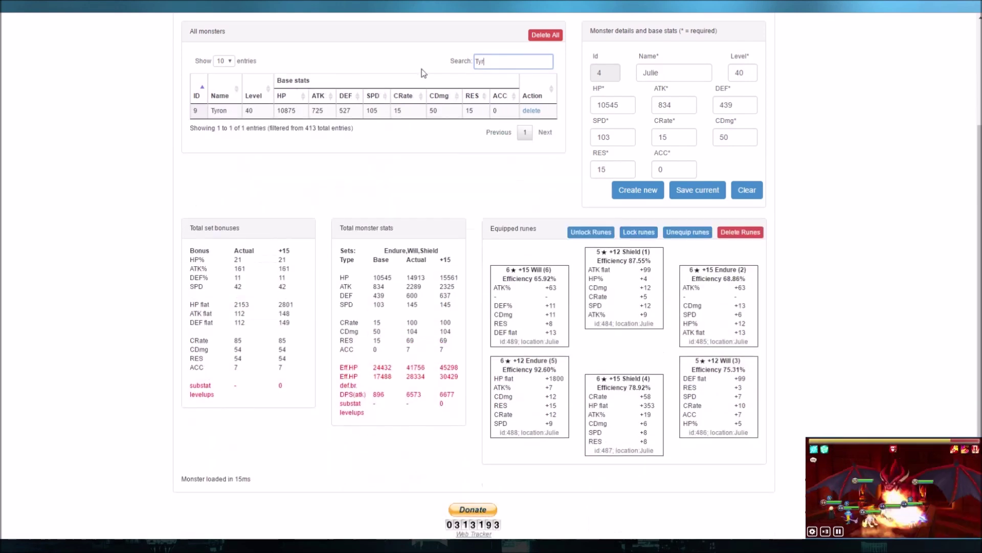
{"action": "left_click", "coordinate": [451, 110]}
Step: Search the monster list for "Jun" and open Jun to examine its total stats and equipped runes
{"action": "left_click_drag", "start_coordinate": [499, 61], "coordinate": [399, 64]}
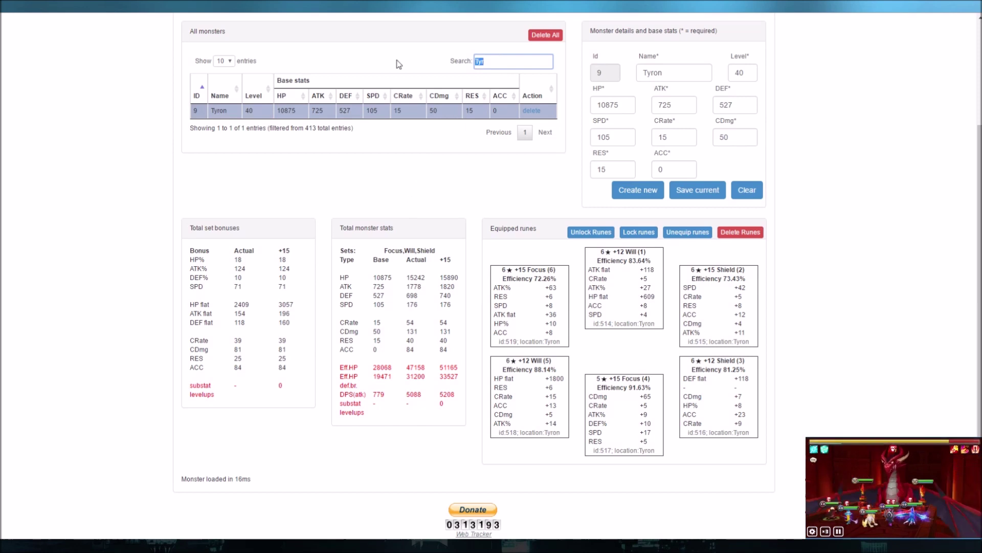
{"action": "type", "text": "Jun"}
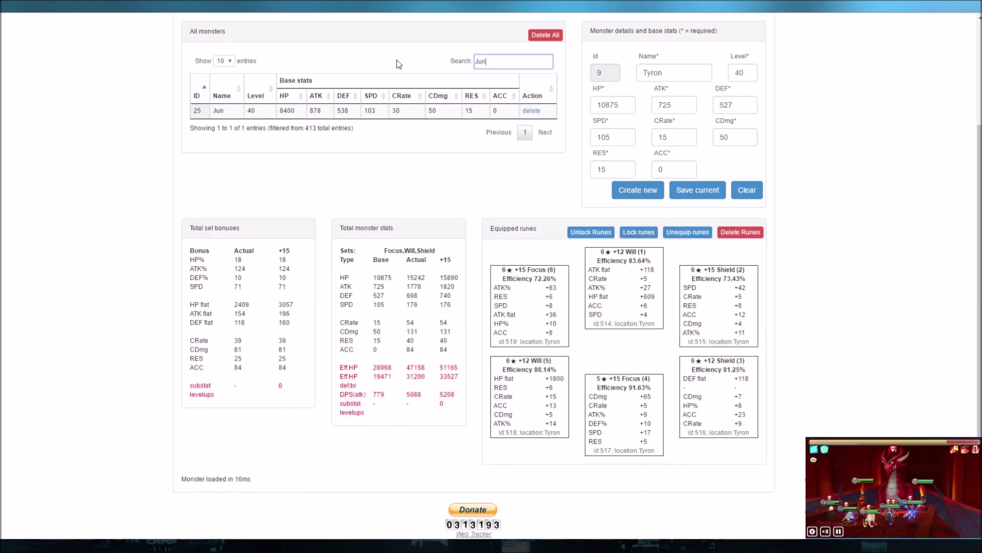
{"action": "left_click", "coordinate": [376, 113]}
Step: Search the monster list for "Liebli" and open Liebli to examine its total stats and equipped runes
{"action": "left_click_drag", "start_coordinate": [503, 60], "coordinate": [402, 57]}
{"action": "type", "text": "Liebli"}
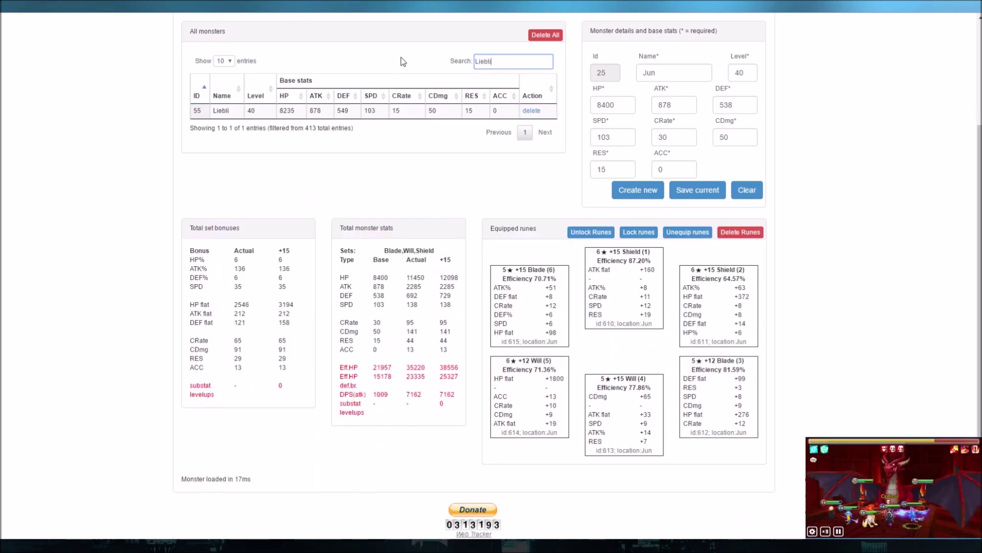
{"action": "left_click", "coordinate": [409, 110]}
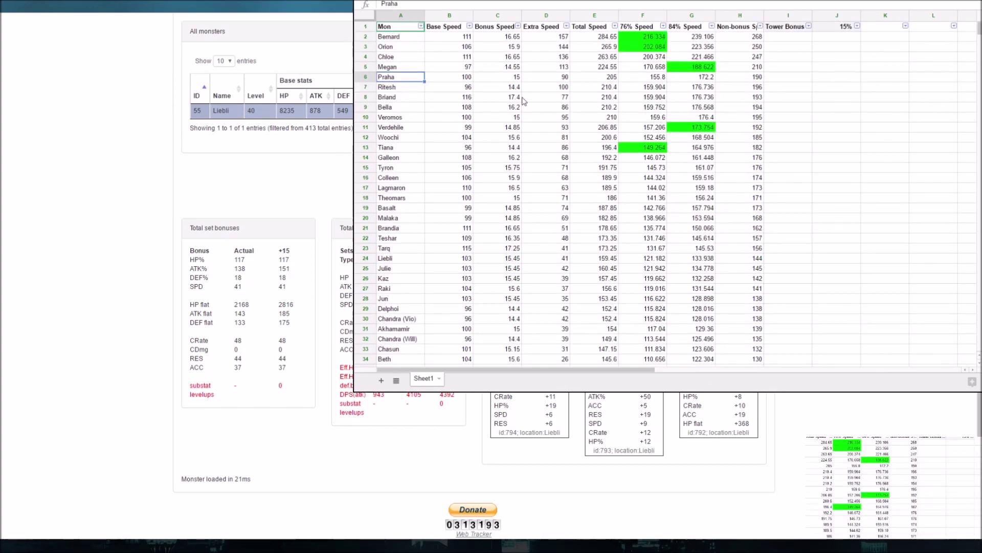
Step: Switch to the monster speed spreadsheet and examine the Bernard and Orion rows, including Orion's bonus speed formula
{"action": "left_click", "coordinate": [481, 46]}
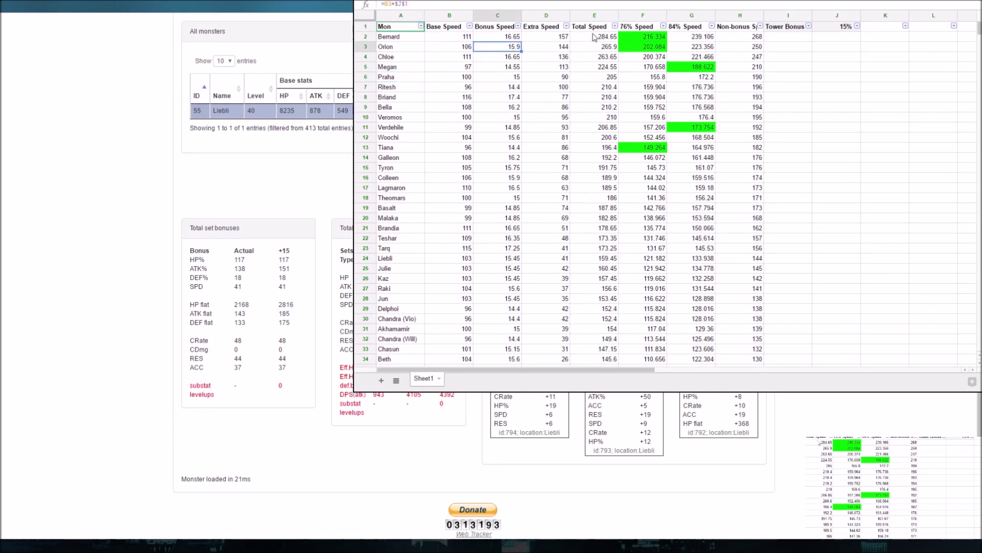
{"action": "left_click", "coordinate": [392, 38]}
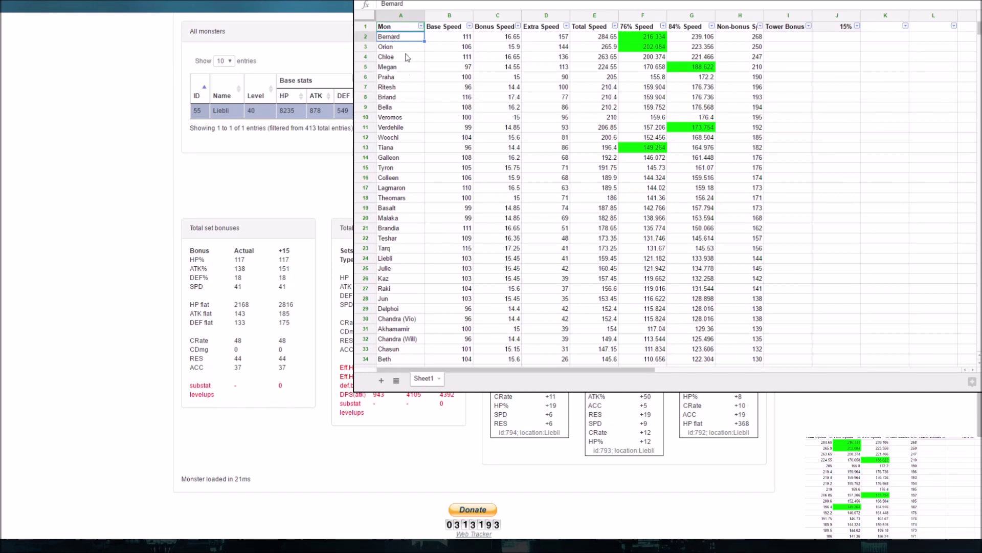
{"action": "left_click", "coordinate": [379, 47]}
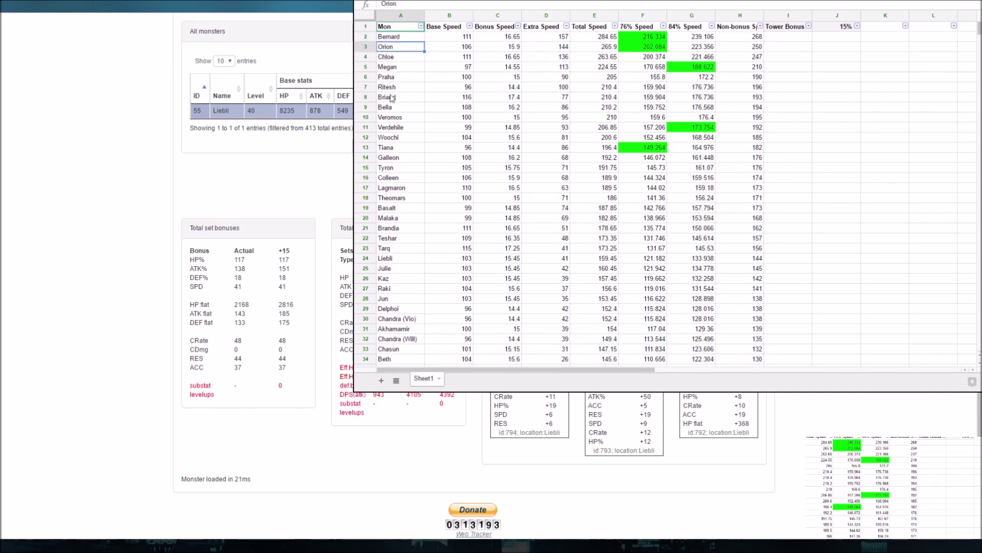
Step: Examine Tiana's total, base, bonus and extra speed cells along with the 15% tower bonus they use
{"action": "left_click", "coordinate": [604, 148]}
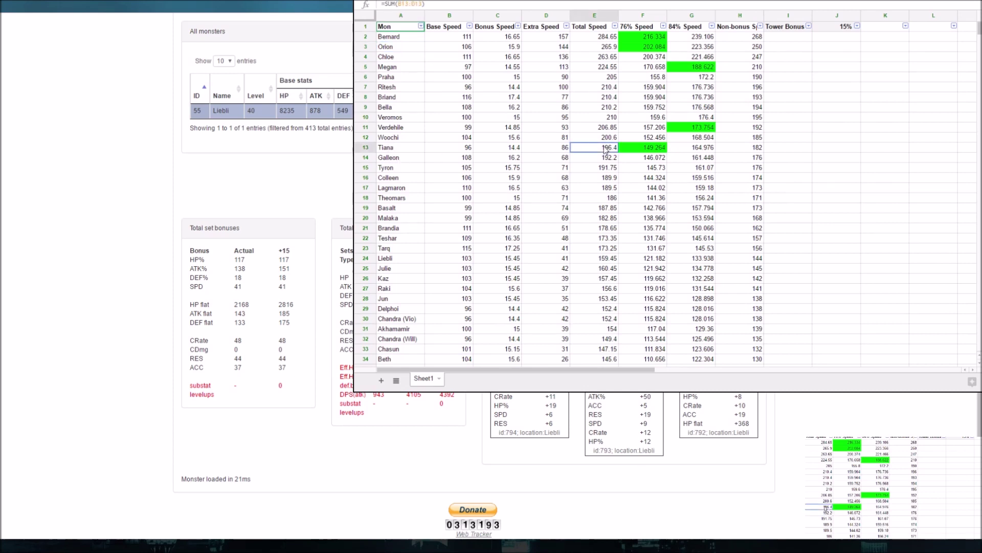
{"action": "left_click", "coordinate": [439, 150]}
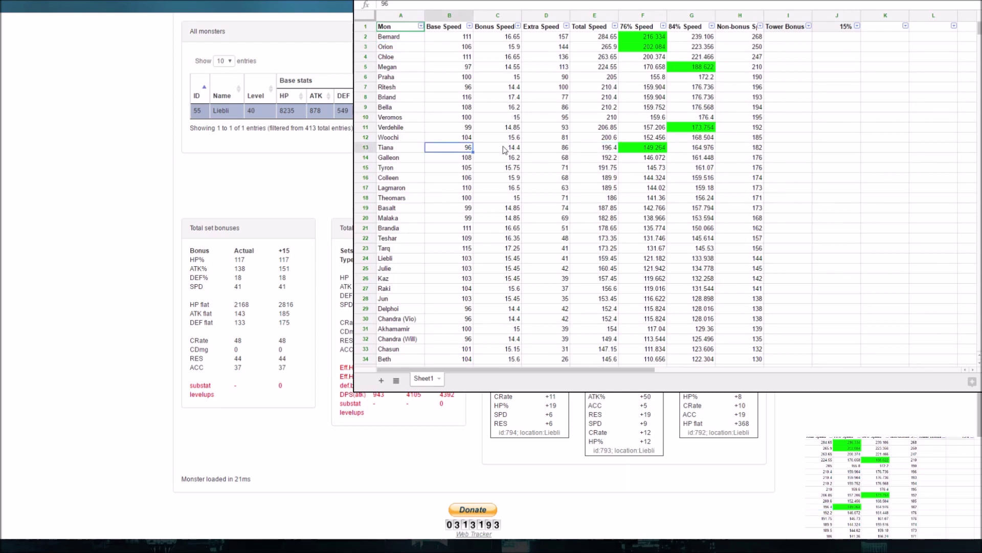
{"action": "left_click_drag", "start_coordinate": [827, 29], "coordinate": [807, 29]}
{"action": "left_click", "coordinate": [824, 41]}
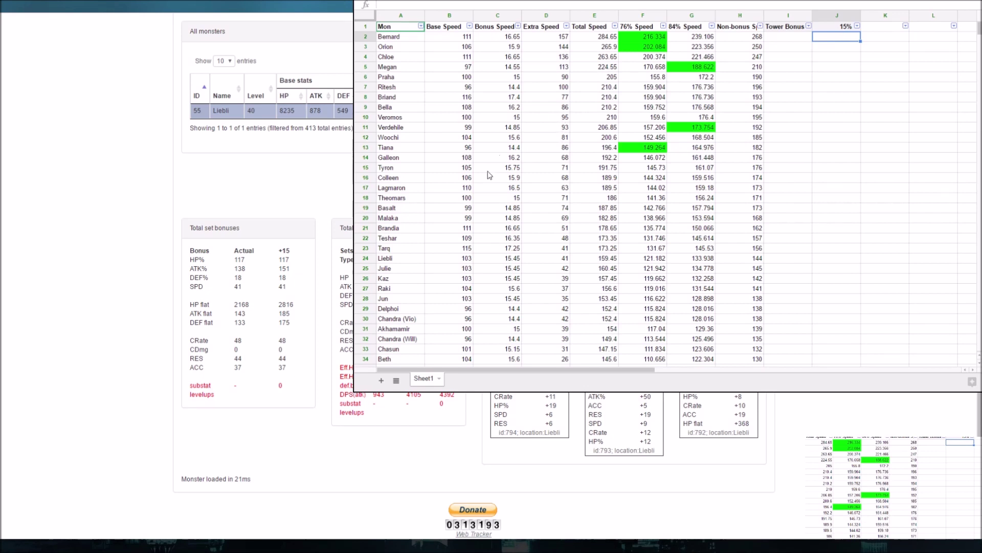
{"action": "left_click", "coordinate": [511, 149]}
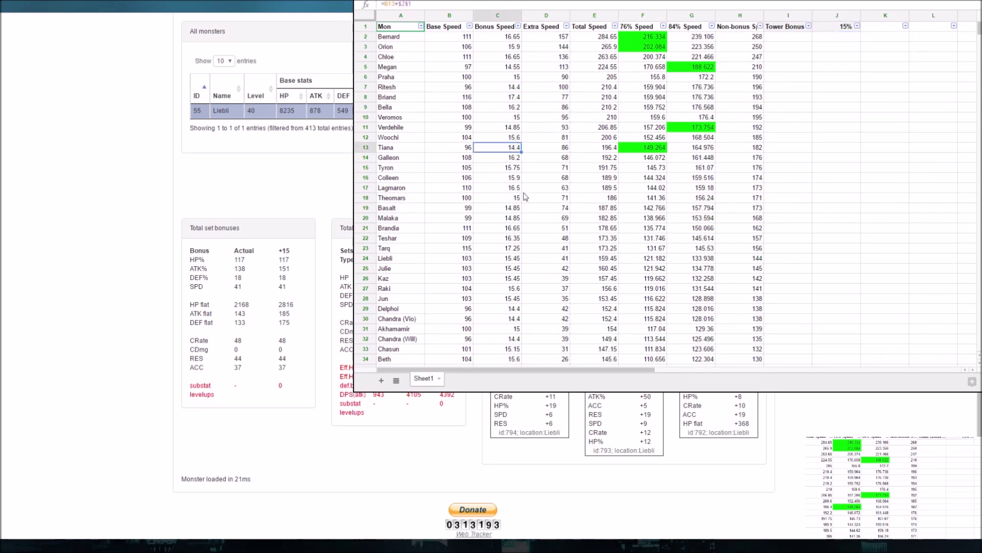
{"action": "left_click", "coordinate": [556, 151]}
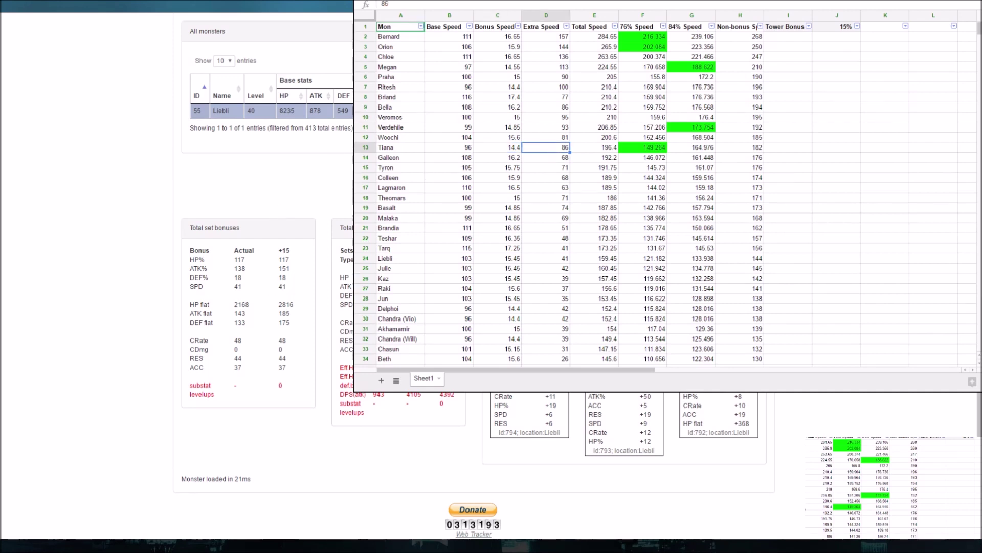
Step: In the rune optimizer, search the monster list for "tiana", open Tiana and highlight the SPD row of the total set bonuses
{"action": "key", "text": "BackSpace"}
{"action": "type", "text": "tiana"}
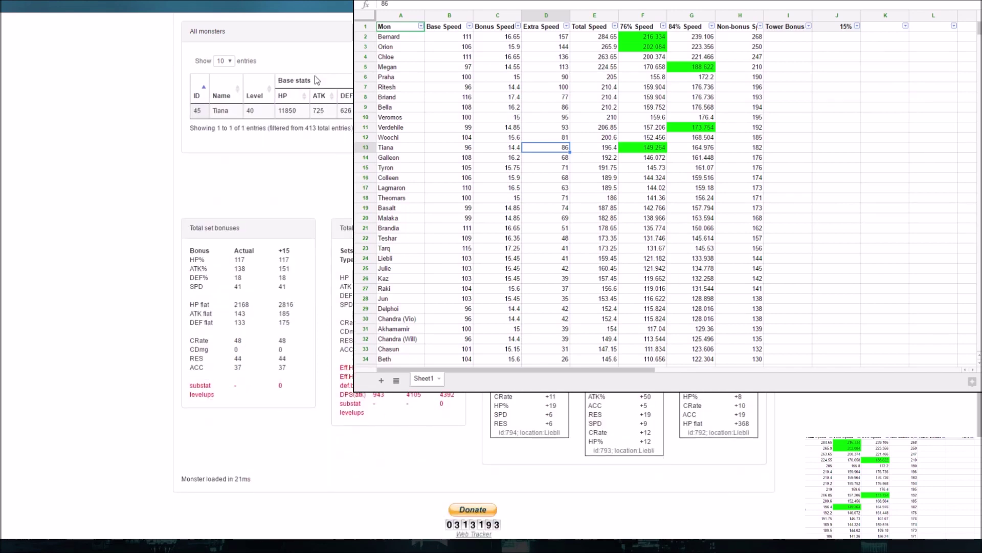
{"action": "left_click", "coordinate": [329, 114]}
{"action": "left_click_drag", "start_coordinate": [188, 287], "coordinate": [287, 288]}
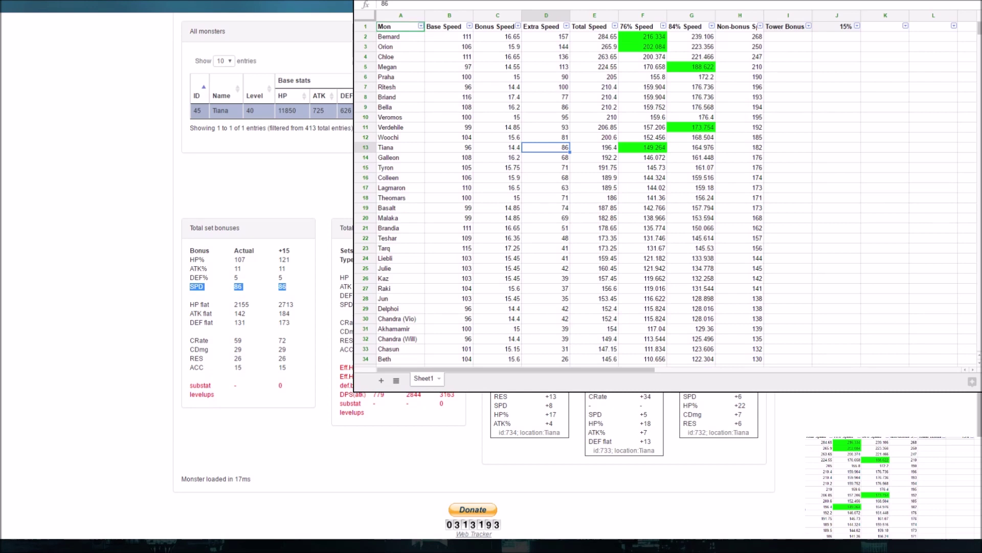
Step: Back in the speed spreadsheet, trace Tiana's extra and bonus speed through to the Total Speed and 76% Speed formulas
{"action": "left_click", "coordinate": [550, 151]}
{"action": "left_click_drag", "start_coordinate": [506, 41], "coordinate": [504, 149]}
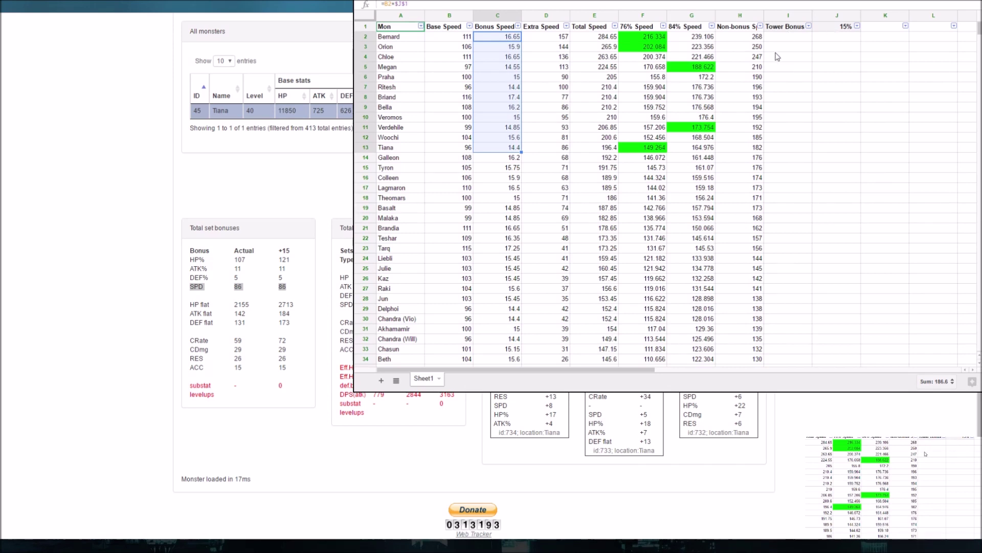
{"action": "left_click", "coordinate": [507, 148]}
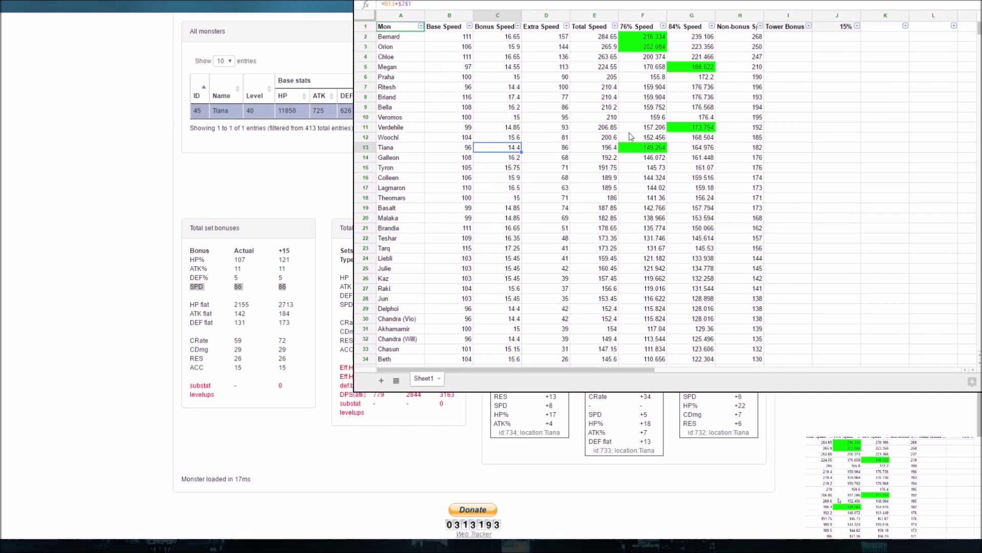
{"action": "left_click", "coordinate": [593, 148]}
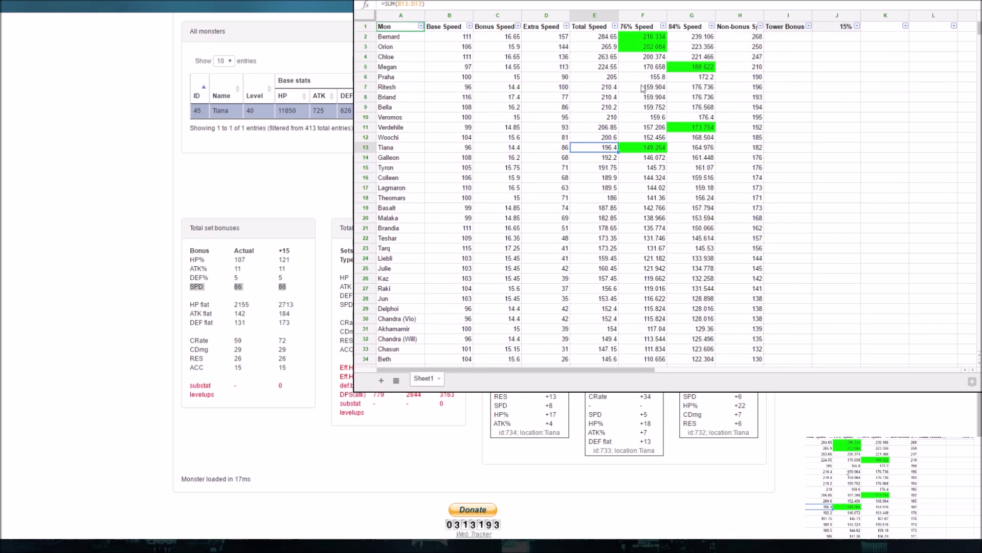
{"action": "left_click", "coordinate": [639, 150]}
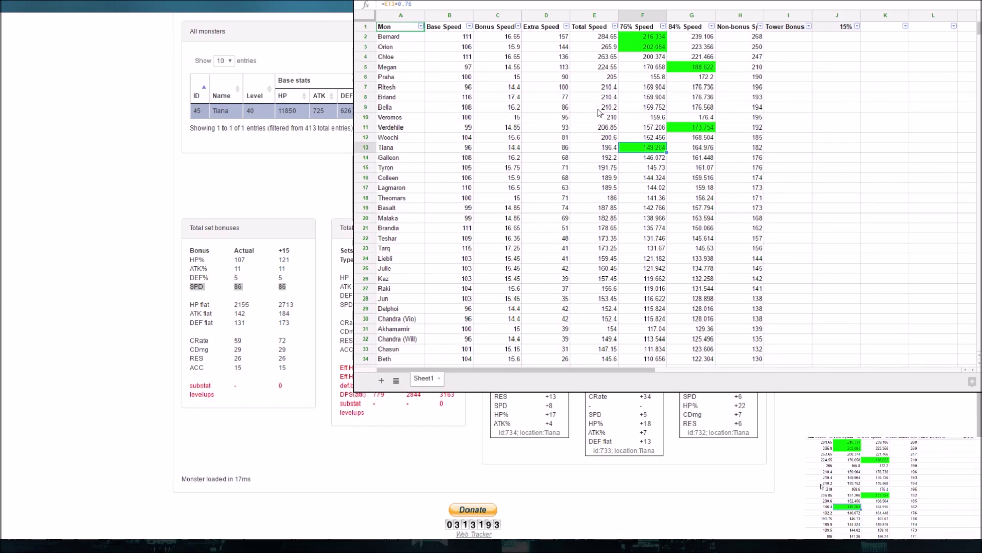
Step: Locate the Akhamamir row and compare its Total Speed with Tiana's
{"action": "left_click", "coordinate": [429, 239]}
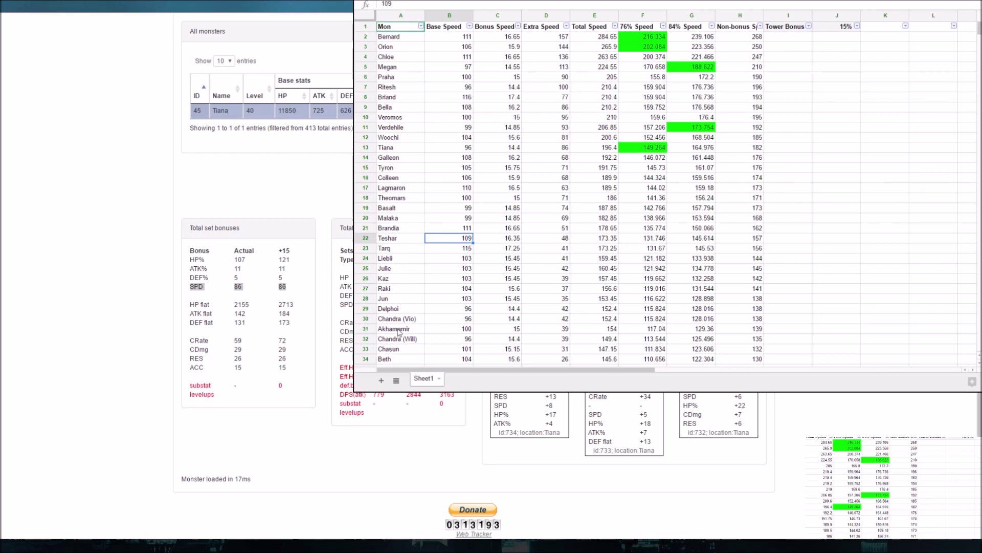
{"action": "left_click", "coordinate": [365, 328]}
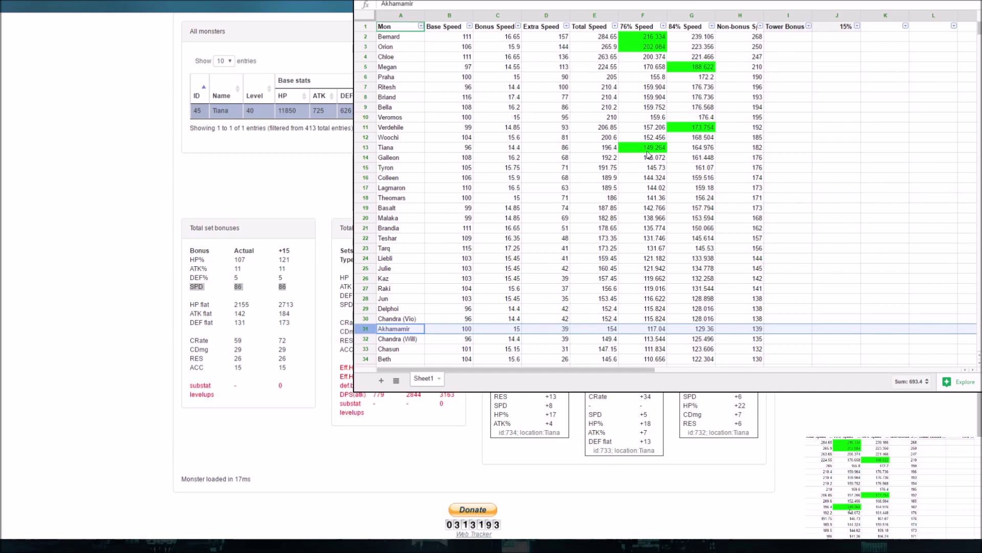
{"action": "left_click", "coordinate": [594, 331]}
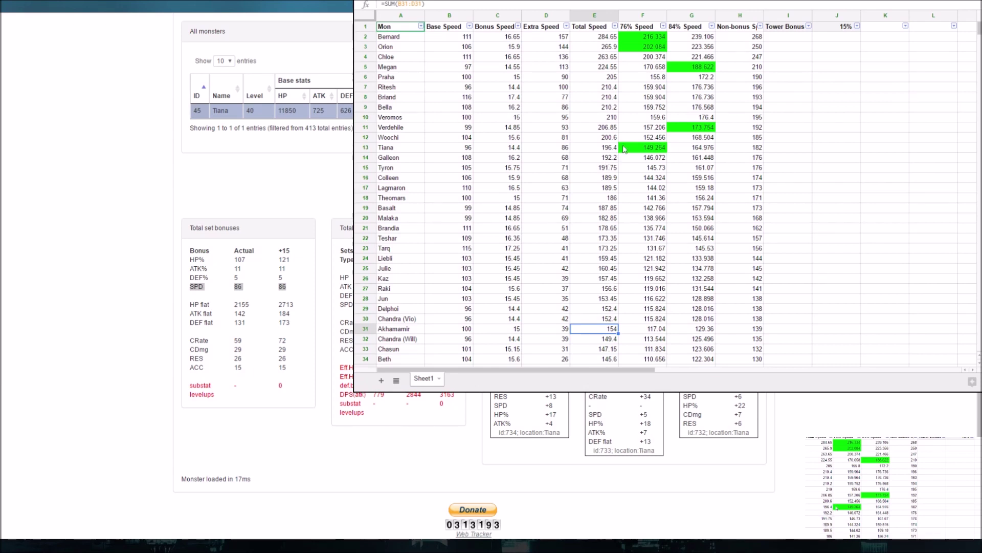
{"action": "left_click", "coordinate": [606, 148]}
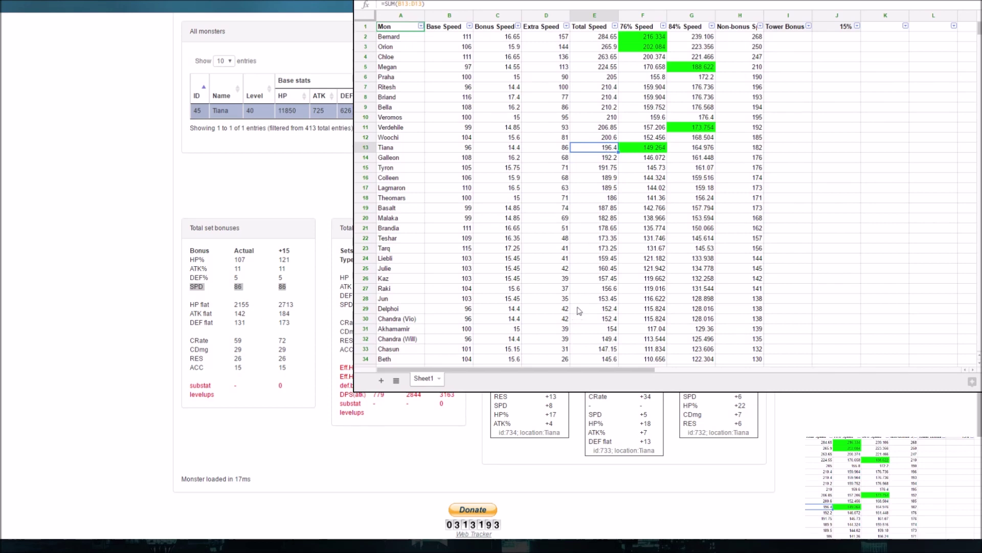
{"action": "left_click", "coordinate": [599, 333]}
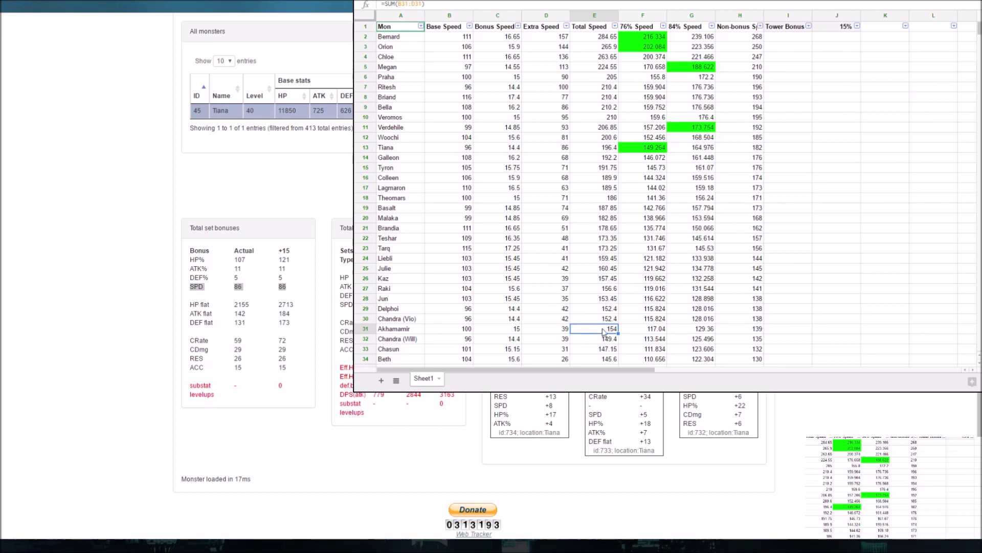
Step: Examine the Total Speed values from Akhamamir up through Tyron and Galleon
{"action": "left_click_drag", "start_coordinate": [604, 332], "coordinate": [604, 170]}
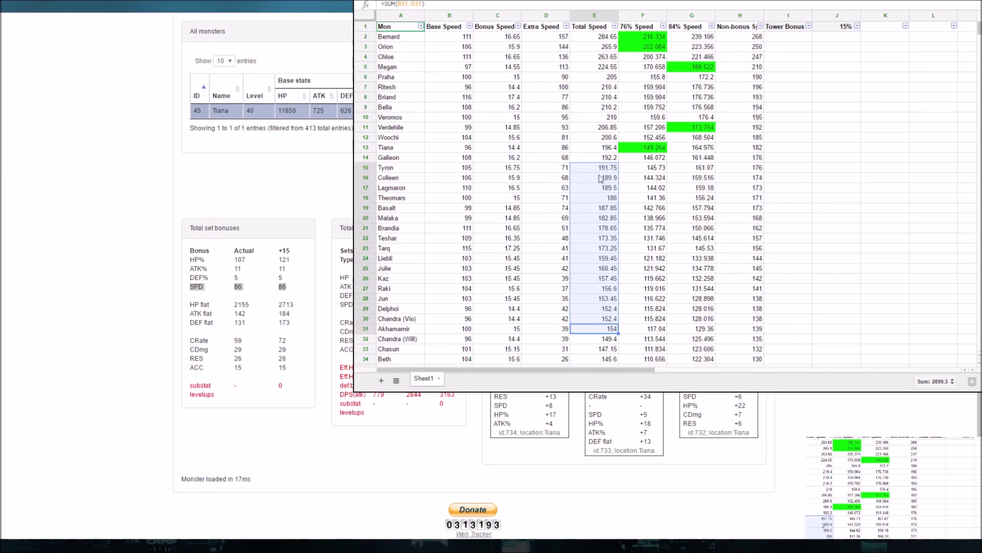
{"action": "left_click", "coordinate": [600, 176]}
{"action": "left_click", "coordinate": [608, 160]}
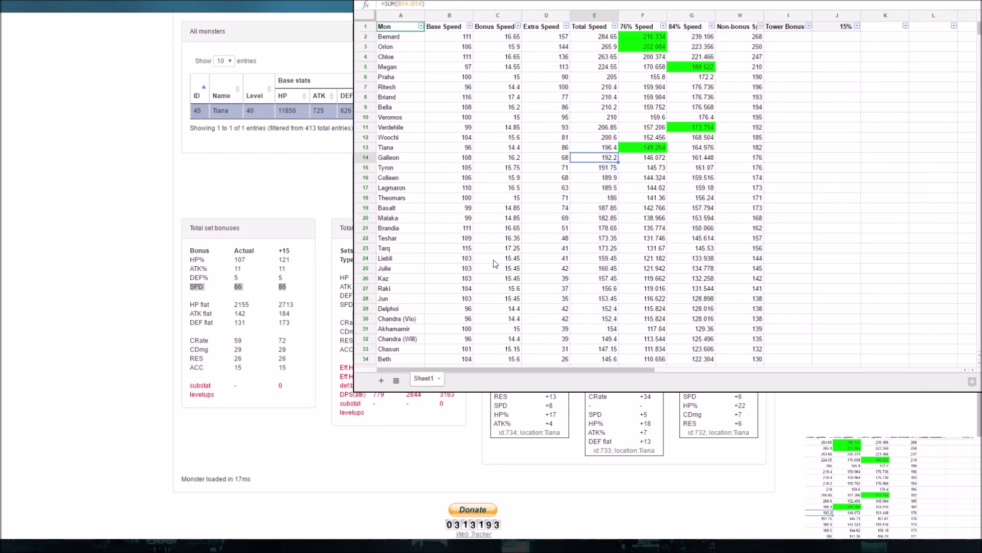
Step: Compare the Tiana row and its Total Speed with the totals of Galleon and Tyron
{"action": "left_click", "coordinate": [606, 150]}
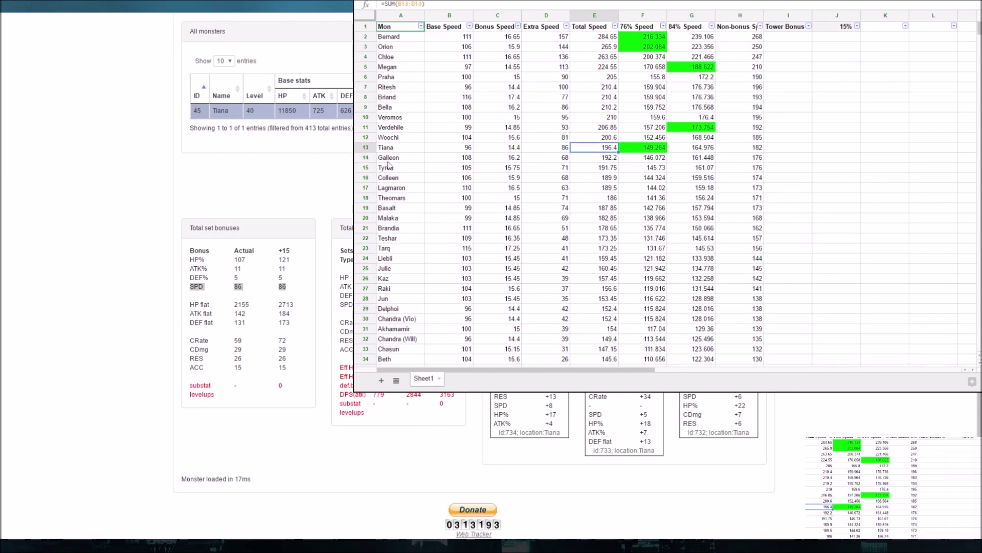
{"action": "left_click", "coordinate": [366, 147]}
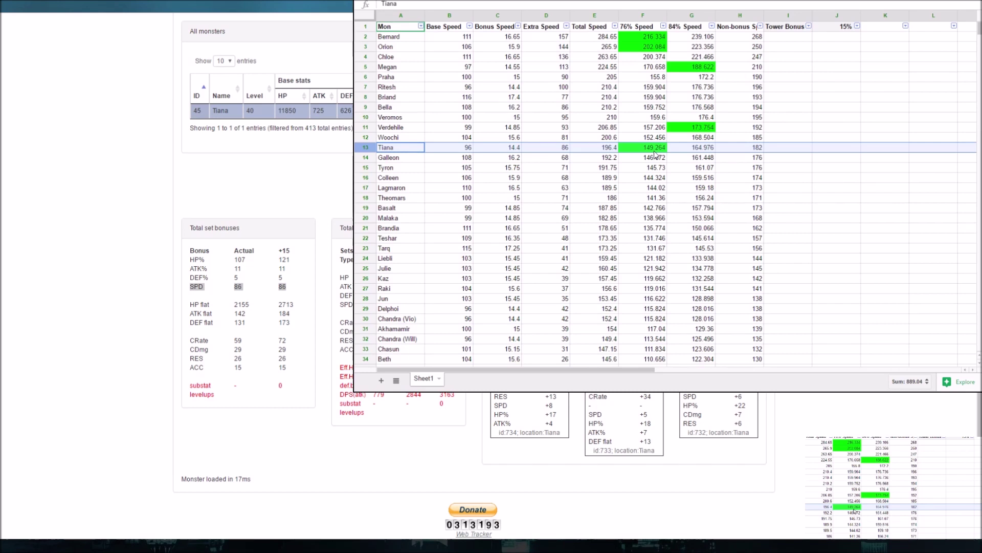
{"action": "left_click", "coordinate": [598, 160]}
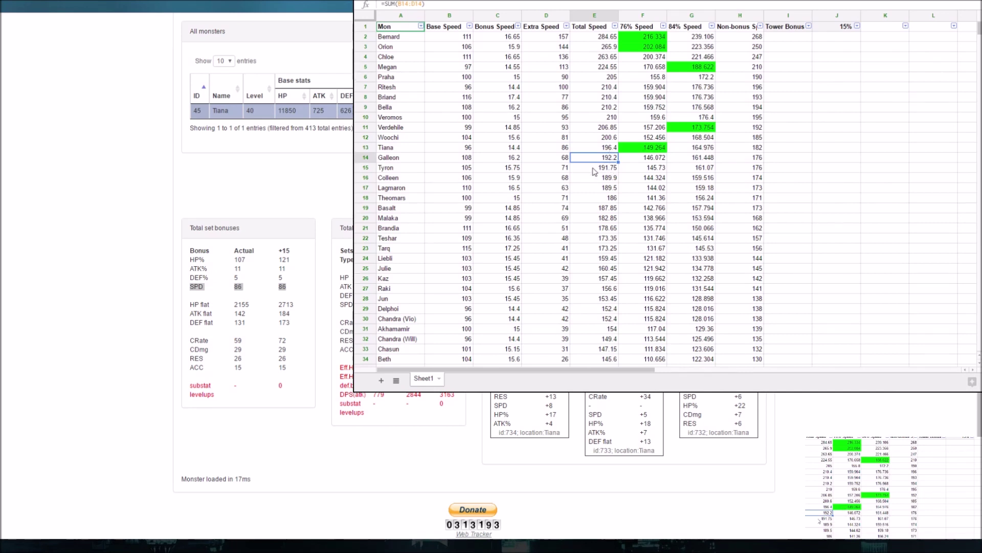
{"action": "left_click", "coordinate": [596, 170]}
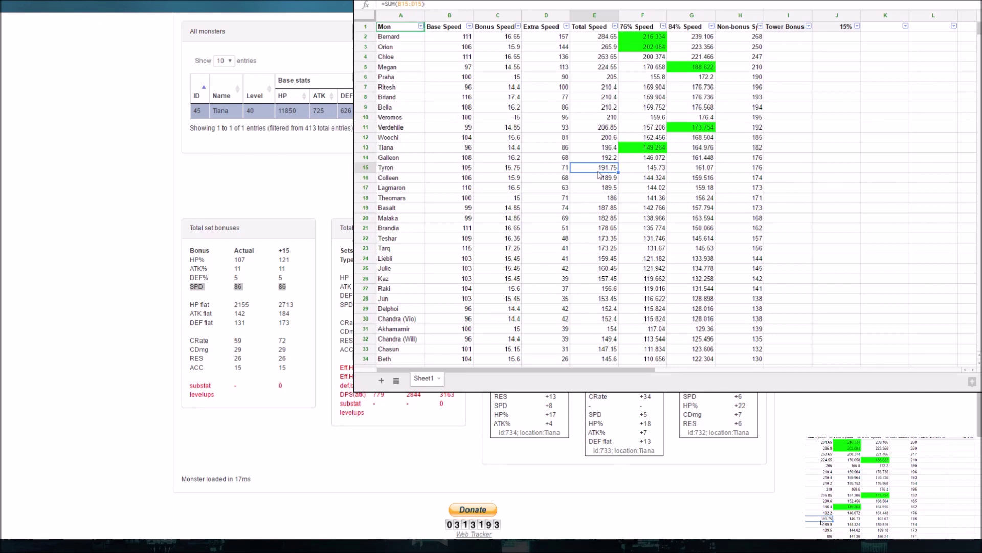
Step: Review the monster order from Tiana down to Akhamamir and check Akhamamir's Total Speed formula
{"action": "left_click", "coordinate": [394, 148]}
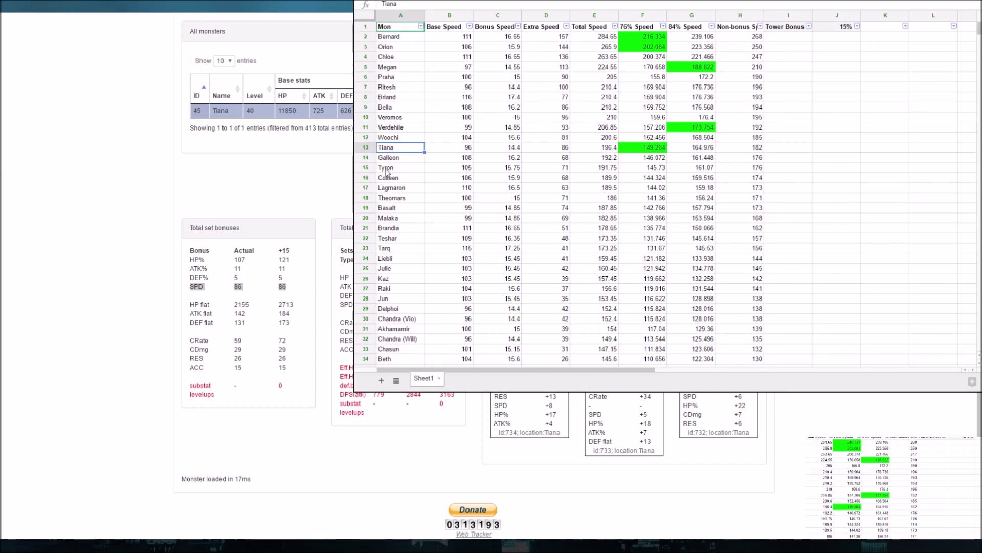
{"action": "left_click", "coordinate": [393, 330]}
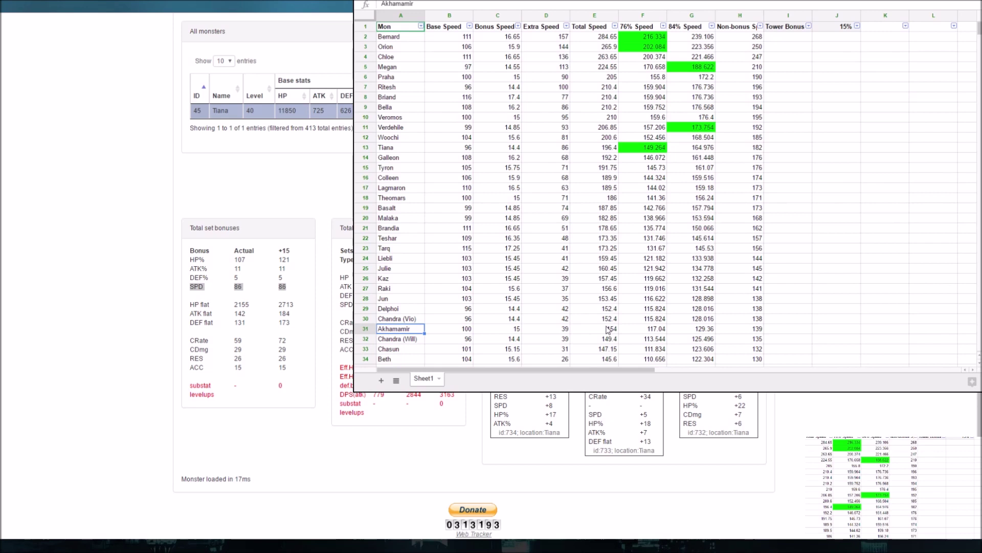
{"action": "left_click", "coordinate": [609, 330]}
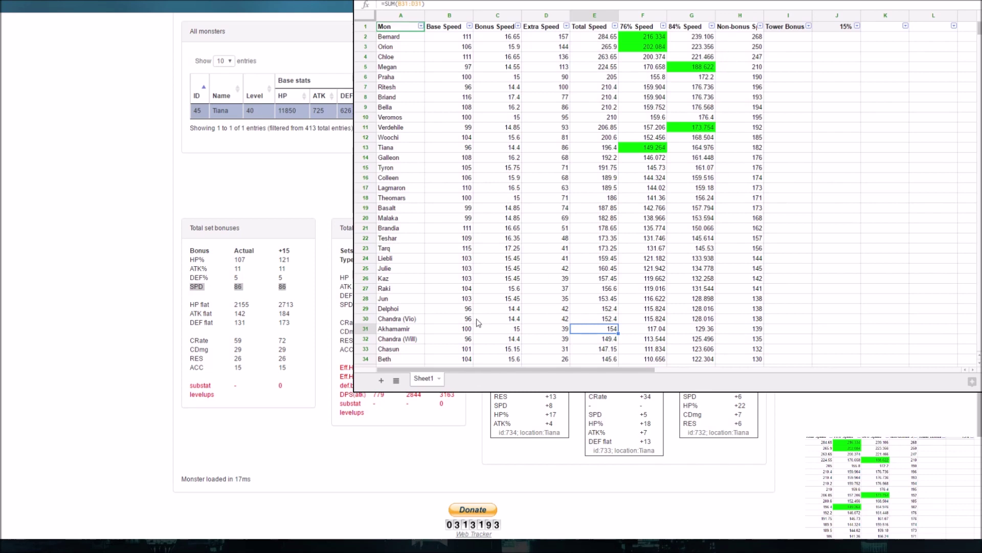
Step: Compare Tiana's Total Speed with Bernard's Total Speed and 76% Speed in the spreadsheet
{"action": "left_click", "coordinate": [610, 150]}
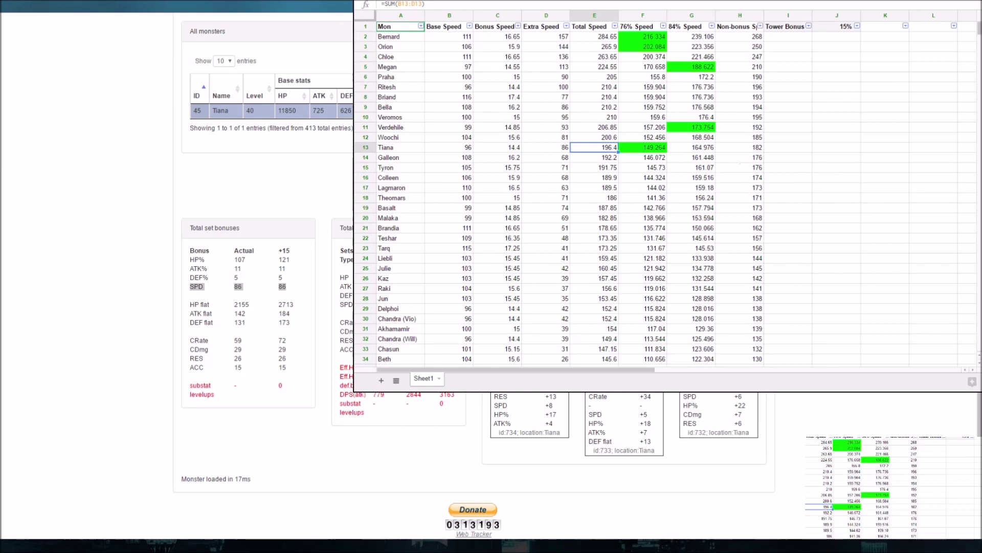
{"action": "left_click", "coordinate": [577, 39]}
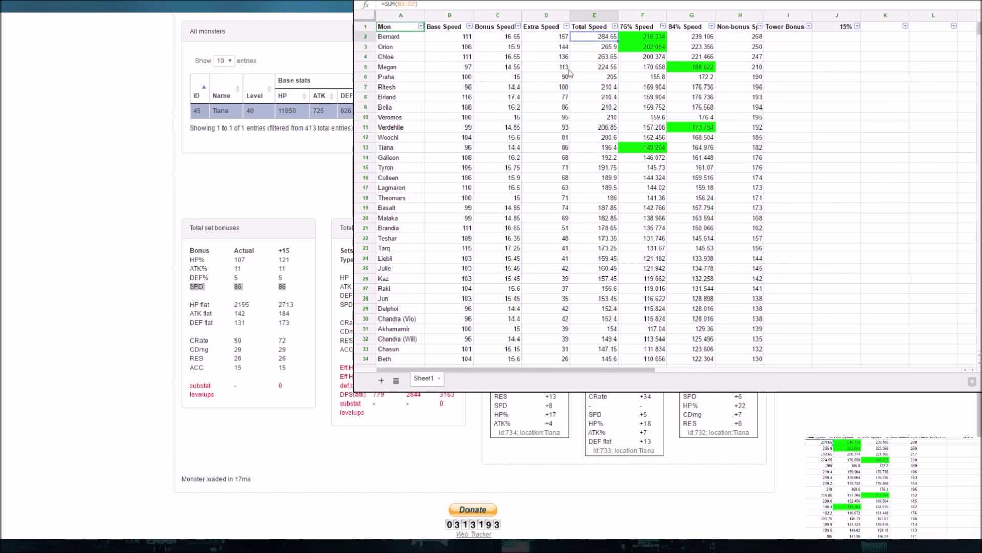
{"action": "left_click", "coordinate": [634, 38]}
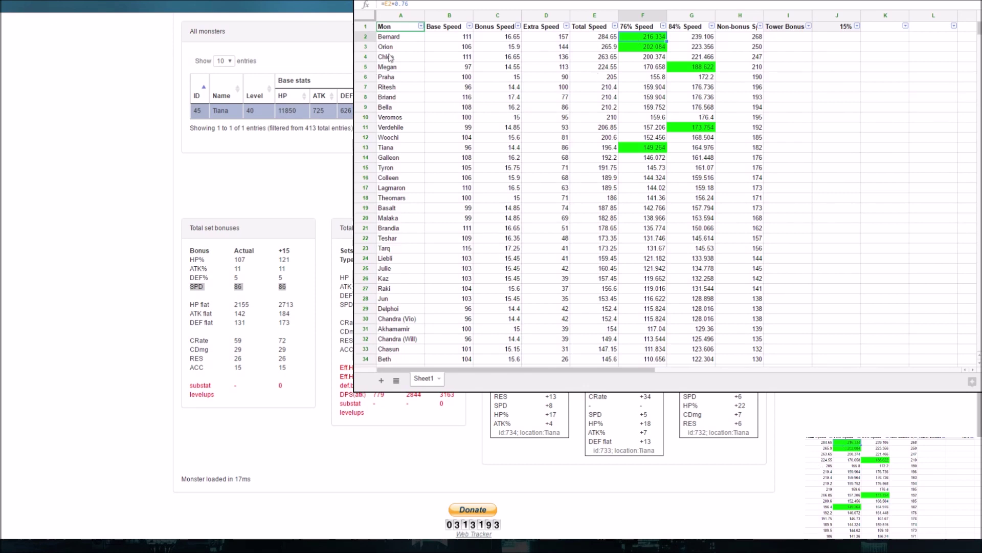
Step: Check Megan's Total Speed against Bernard's 76% Speed, and inspect the 84% Speed formulas for Megan and Theomars
{"action": "left_click", "coordinate": [566, 66]}
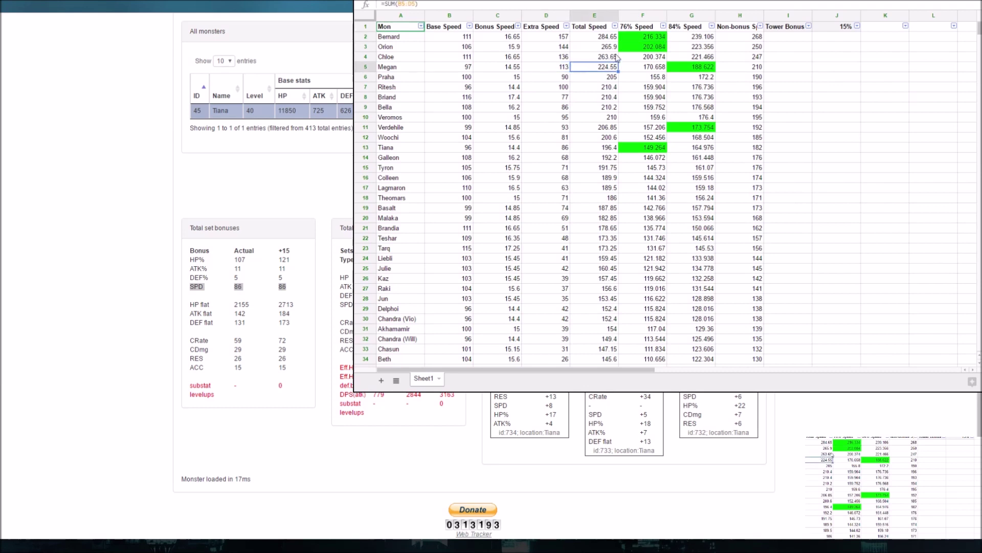
{"action": "left_click", "coordinate": [639, 39]}
{"action": "left_click", "coordinate": [597, 70]}
{"action": "left_click", "coordinate": [691, 67]}
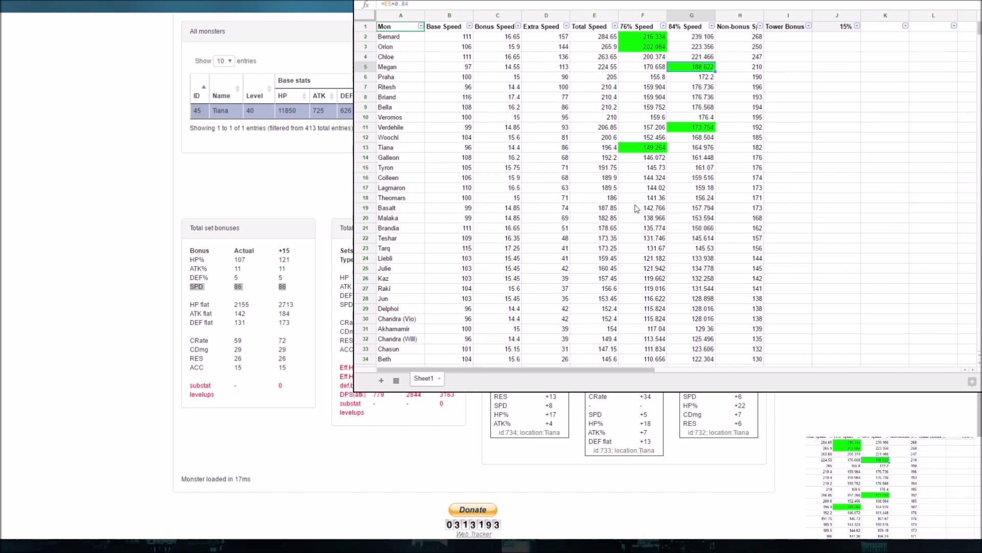
{"action": "left_click", "coordinate": [689, 199]}
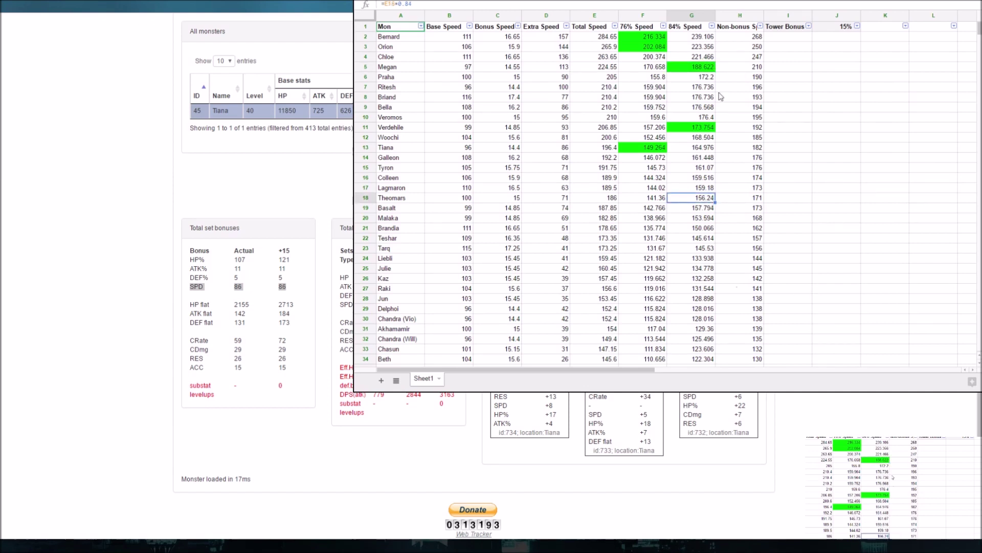
Step: Examine the Non-bonus Speed column from Bernard to Beth and trace Bernard's formula to his Base Speed and Extra Speed
{"action": "left_click", "coordinate": [743, 30]}
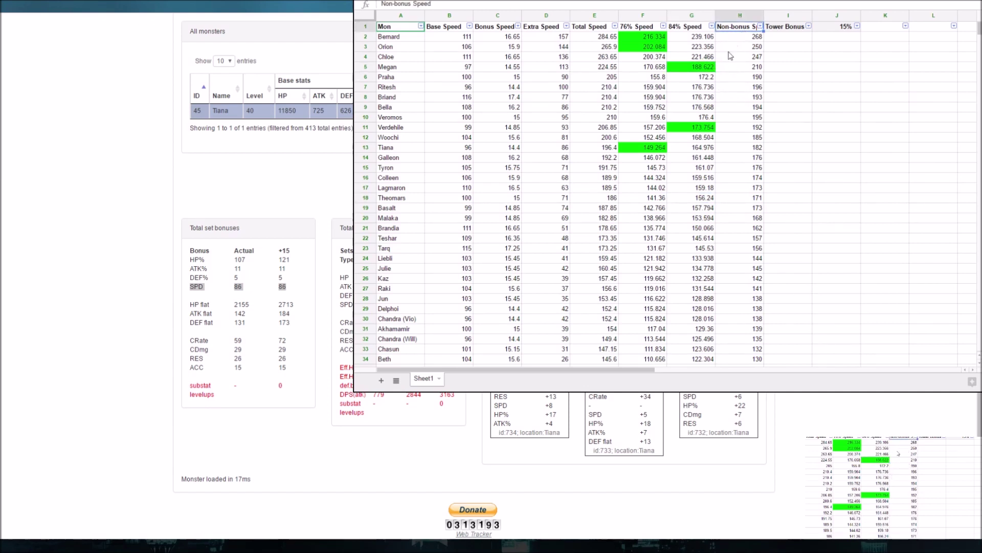
{"action": "left_click", "coordinate": [738, 38]}
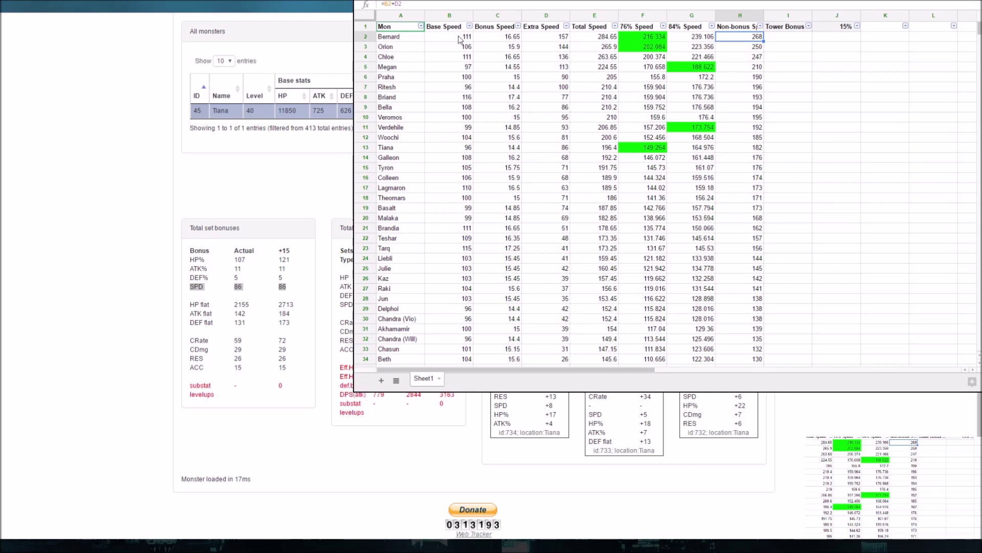
{"action": "left_click", "coordinate": [460, 40]}
{"action": "left_click", "coordinate": [531, 39]}
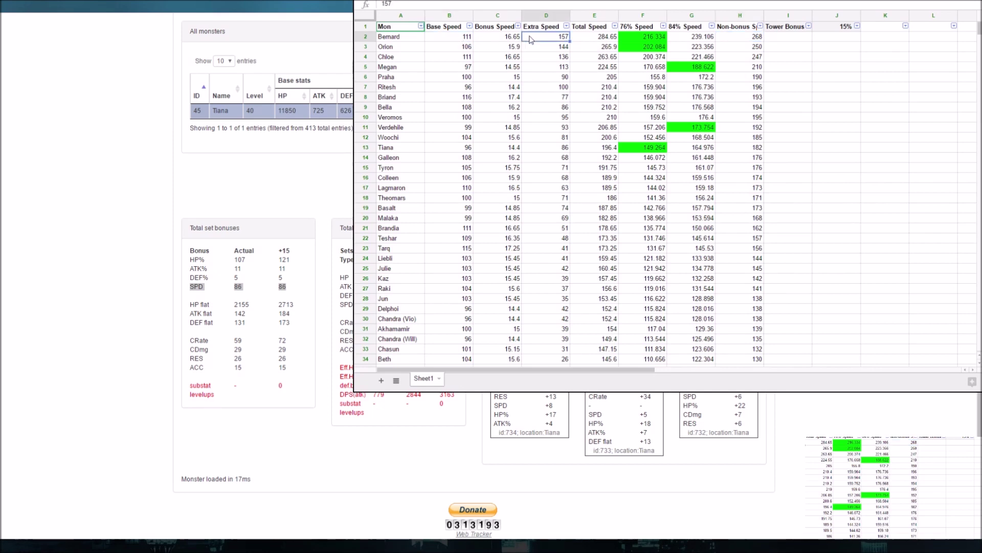
{"action": "left_click_drag", "start_coordinate": [737, 38], "coordinate": [739, 359]}
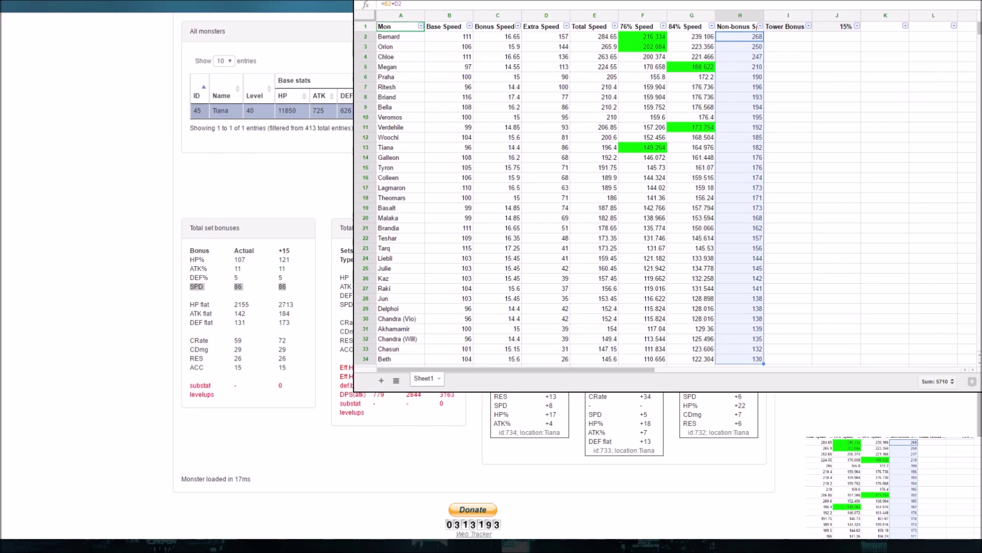
Step: Switch to the rune optimizer's build results for Kumar and review the SPD of the fastest Violent builds
{"action": "scroll", "coordinate": [217, 297], "scroll_direction": "up", "scroll_amount": 3}
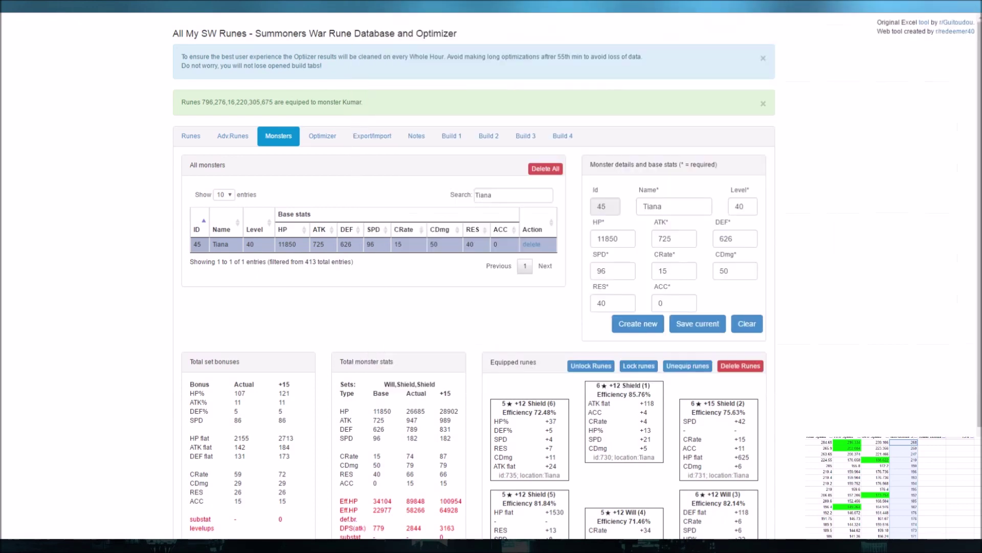
{"action": "left_click", "coordinate": [333, 136]}
{"action": "scroll", "coordinate": [404, 330], "scroll_direction": "down", "scroll_amount": 8}
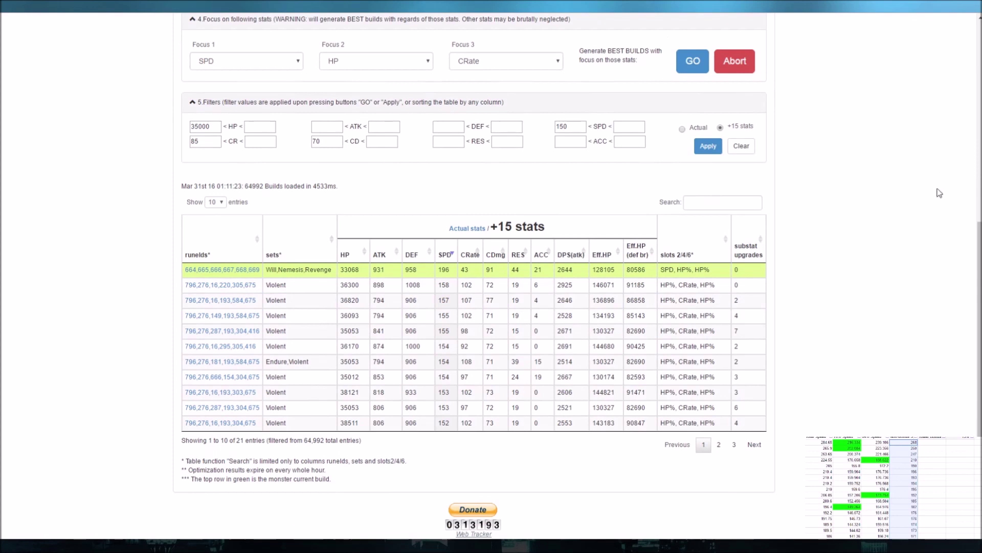
{"action": "double_click", "coordinate": [447, 284]}
{"action": "left_click_drag", "start_coordinate": [438, 299], "coordinate": [454, 298]}
{"action": "left_click", "coordinate": [604, 172]}
Step: Compare Tyron's Total Speed in the spreadsheet with the minimum SPD filter and the listed builds for Kumar
{"action": "scroll", "coordinate": [603, 169], "scroll_direction": "up", "scroll_amount": 3}
{"action": "left_click", "coordinate": [830, 518]}
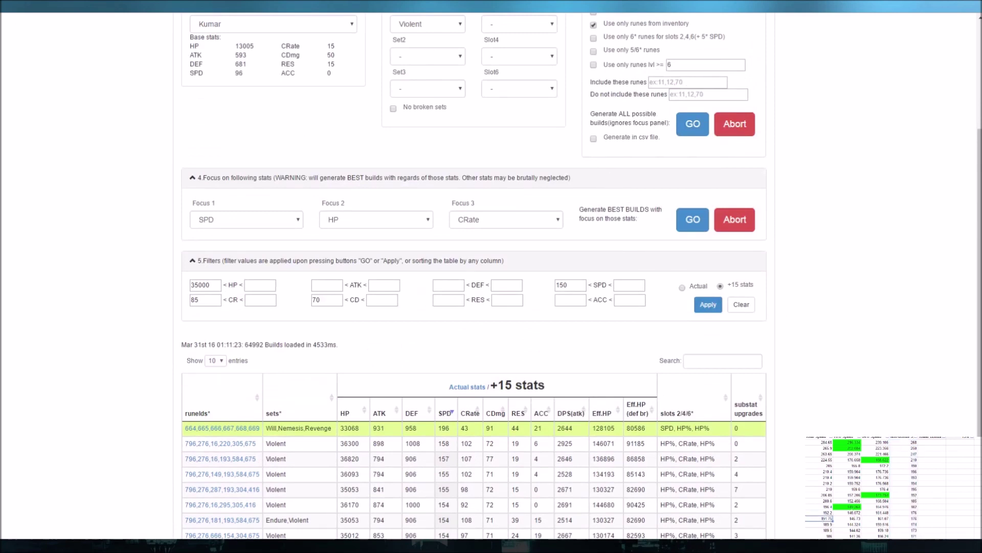
{"action": "left_click", "coordinate": [576, 285]}
{"action": "key", "text": "ctrl+a"}
{"action": "left_click", "coordinate": [549, 306]}
{"action": "scroll", "coordinate": [549, 306], "scroll_direction": "down", "scroll_amount": 3}
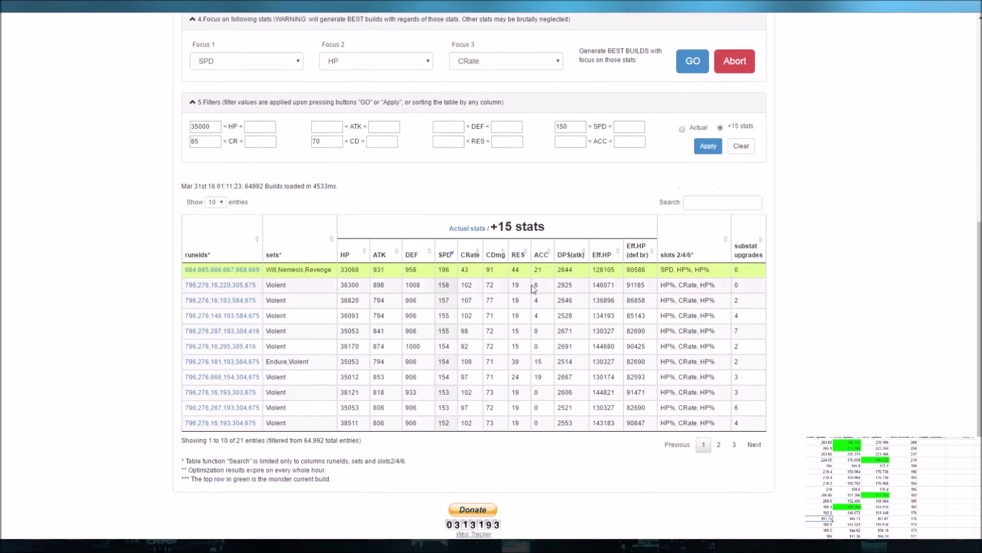